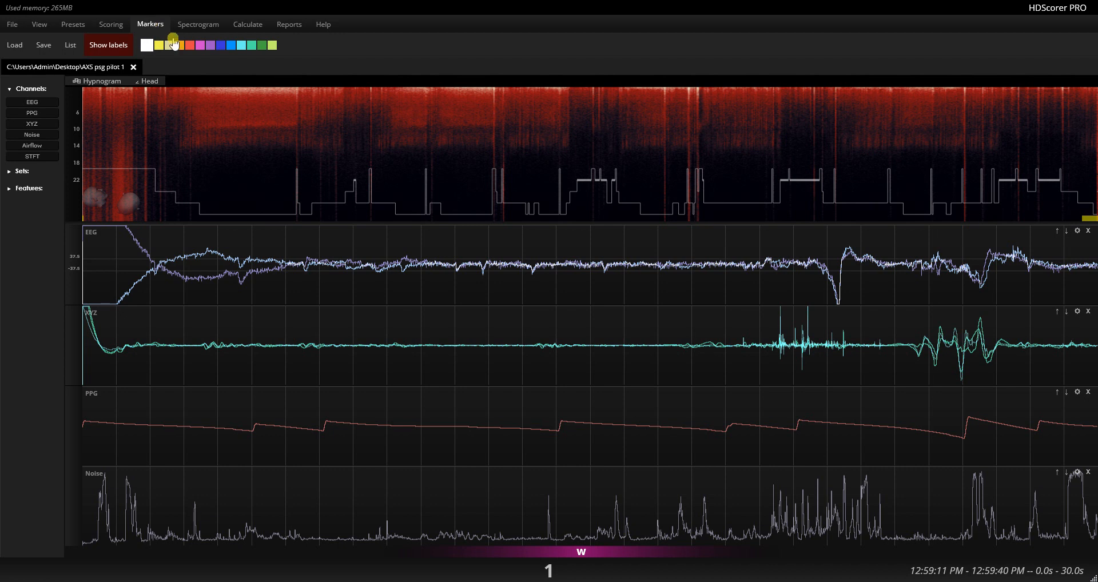
# Brighten the spectrogram's colour intensity so the frequency bands stand out more strongly
pyautogui.scroll(3, 283, 136)
pyautogui.scroll(2, 284, 136)
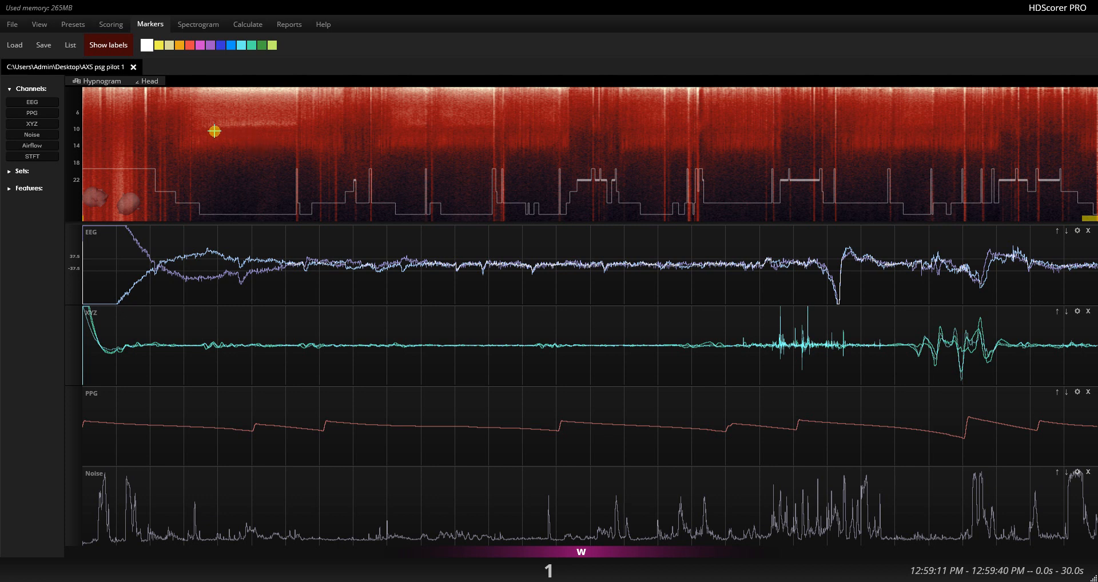
pyautogui.click(27, 172)
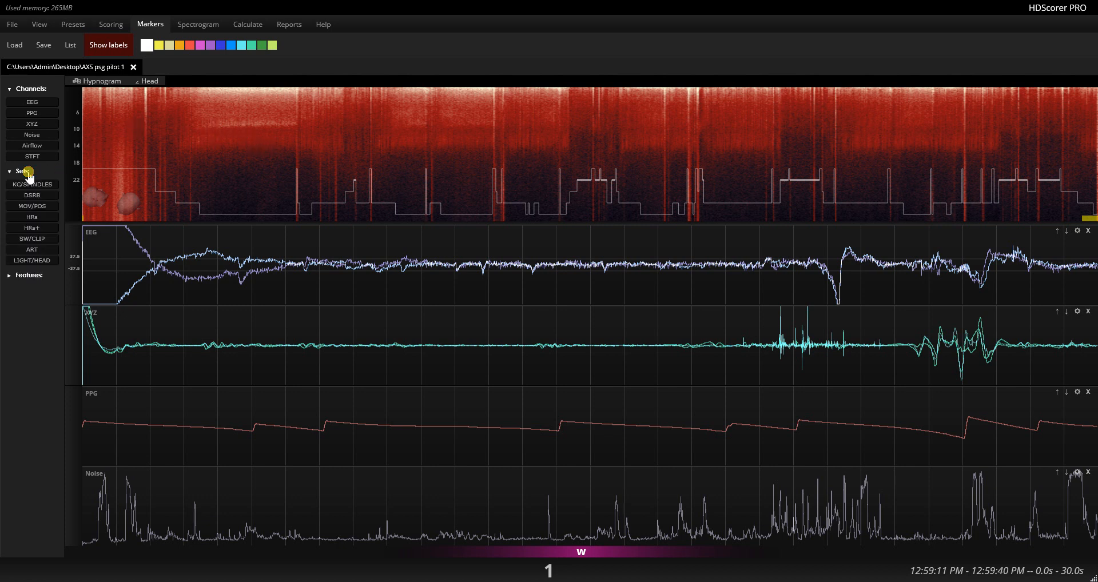
pyautogui.click(28, 172)
pyautogui.click(27, 172)
pyautogui.click(28, 173)
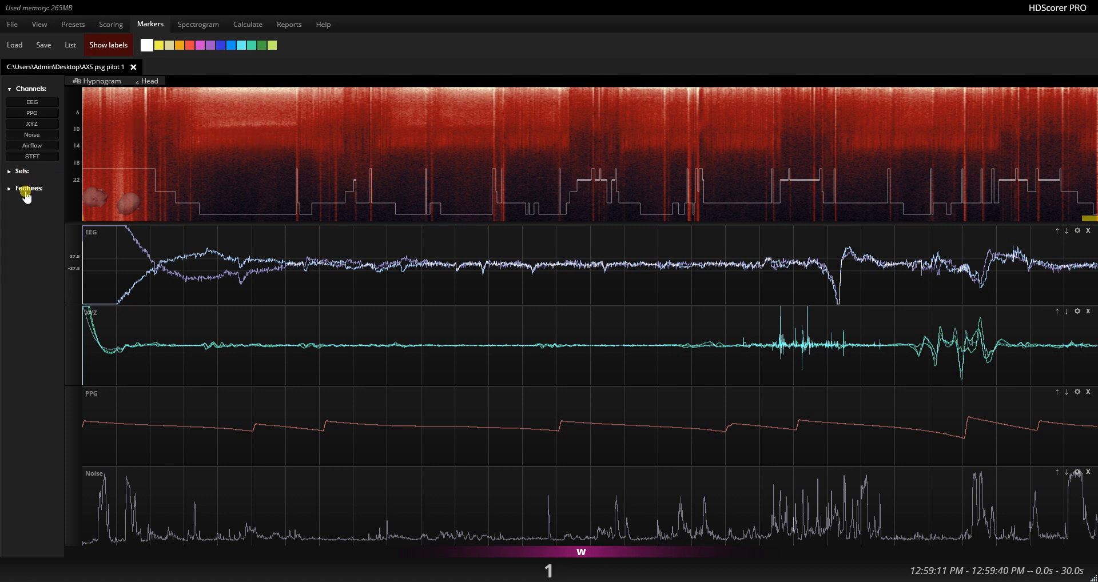
pyautogui.click(27, 192)
pyautogui.click(25, 192)
# Load the saved marker file with the REM detection and stimulation markers into the recording
pyautogui.click(14, 45)
pyautogui.doubleClick(154, 127)
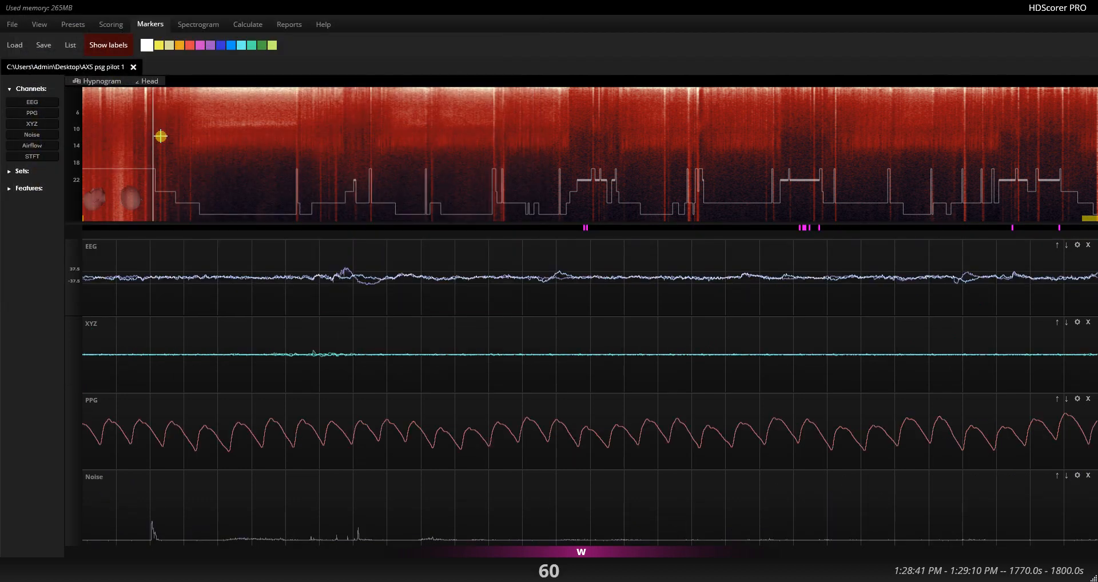
# View several epochs in the middle of the recording, including epochs 370 and 331
pyautogui.click(524, 163)
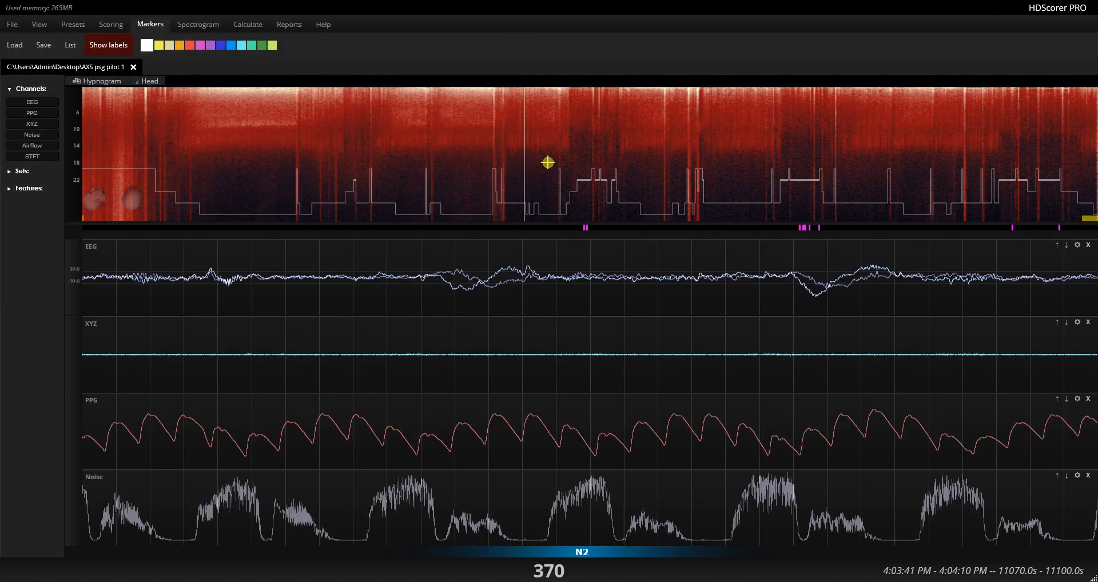
pyautogui.click(547, 163)
pyautogui.click(479, 158)
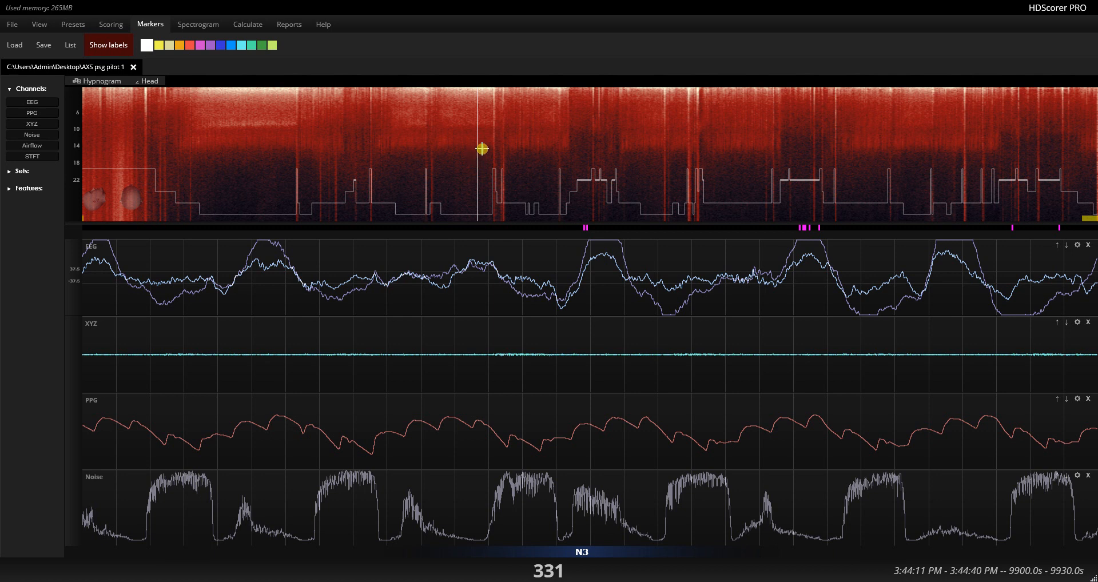
# Step from marker to marker through the epochs carrying REM detection and stimulation markers, such as 420, 603 and 778
pyautogui.hotkey('ctrl', 'Right')
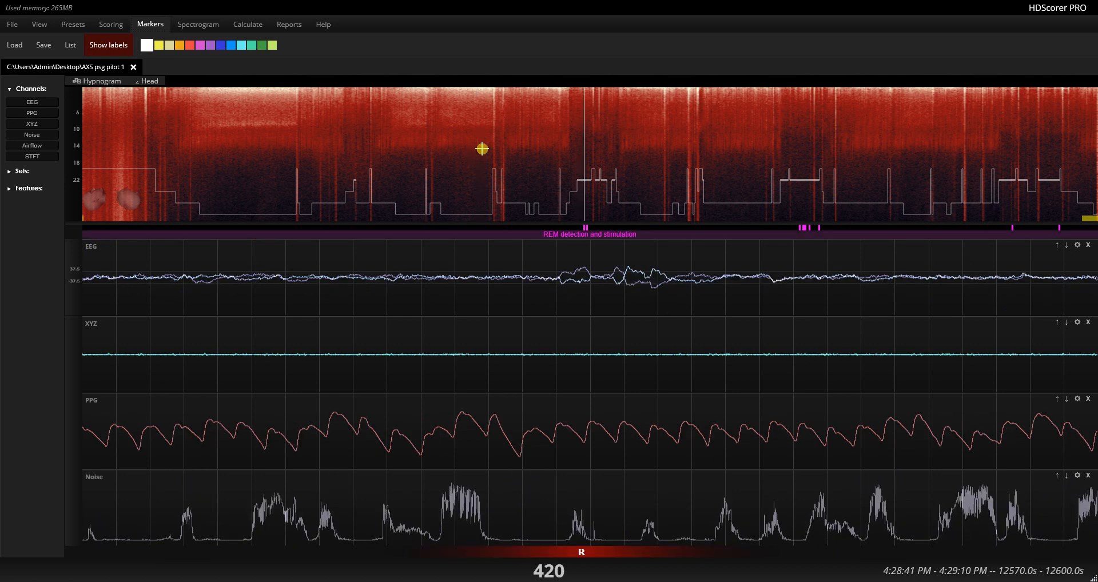
pyautogui.press('Right')
pyautogui.press('Right')
pyautogui.hotkey('ctrl', 'Right')
pyautogui.press('Right')
pyautogui.press('Right')
pyautogui.press('Right')
pyautogui.press('Right')
pyautogui.press('Right')
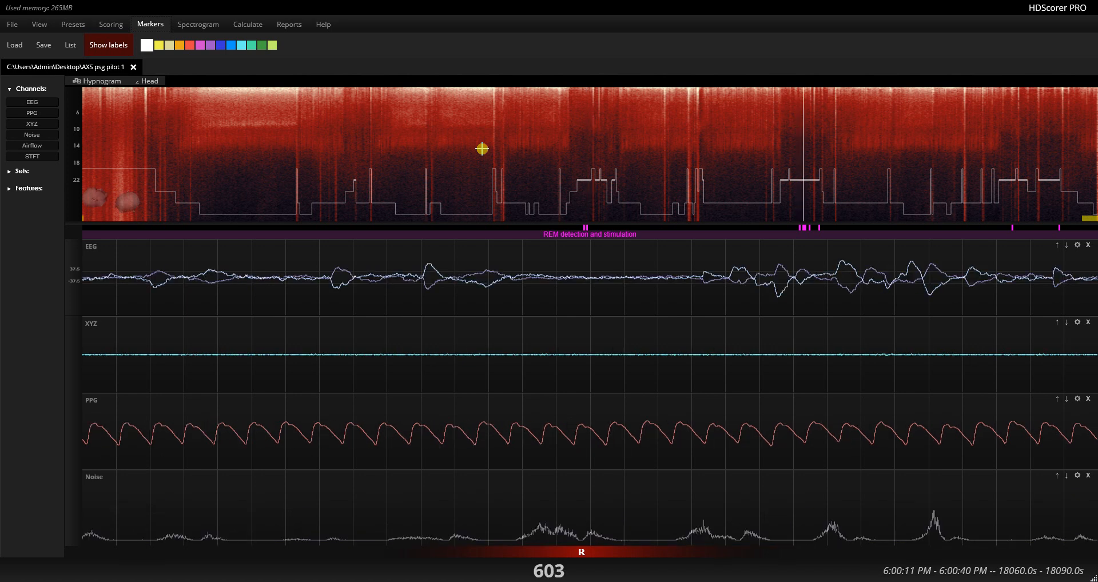
pyautogui.hotkey('ctrl', 'Right')
pyautogui.hotkey('ctrl', 'Right')
pyautogui.hotkey('ctrl', 'Right')
pyautogui.hotkey('ctrl', 'Right')
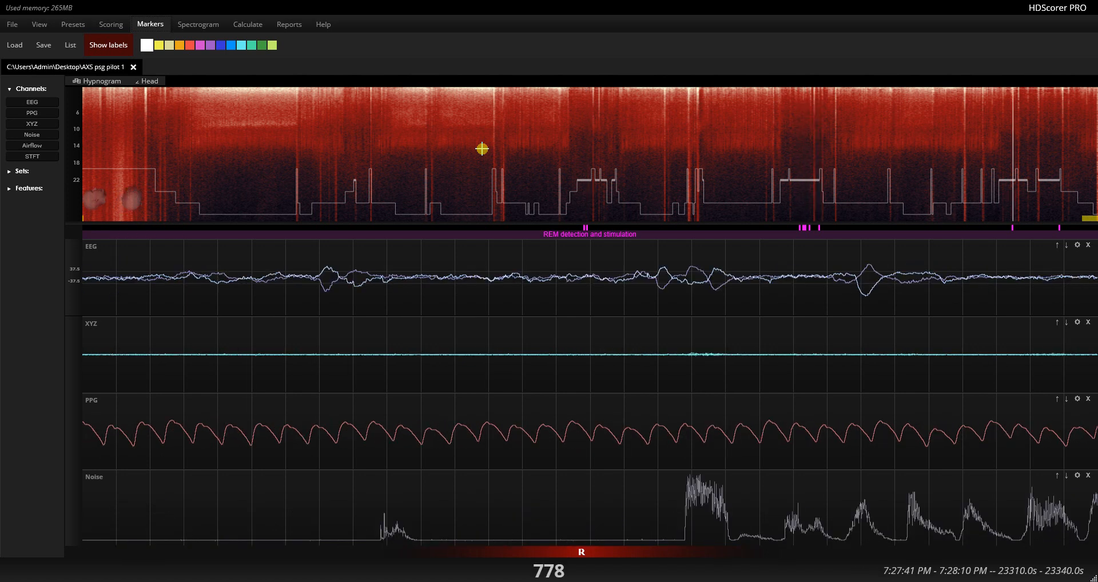
pyautogui.hotkey('ctrl', 'Right')
pyautogui.hotkey('ctrl', 'Right')
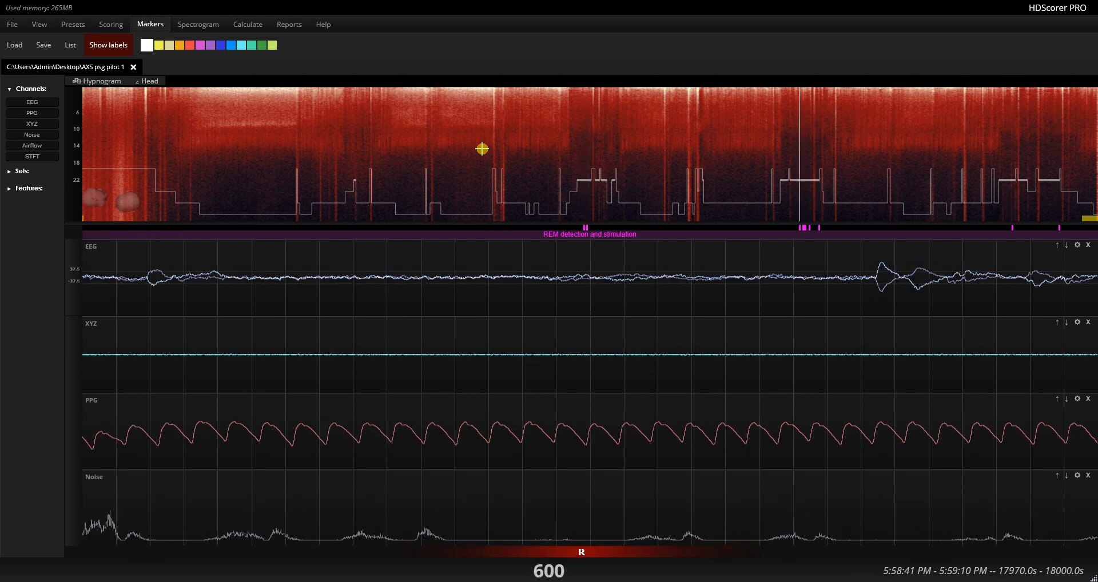
pyautogui.press('Right')
pyautogui.press('Right')
pyautogui.press('Right')
pyautogui.press('Right')
pyautogui.hotkey('ctrl', 'Right')
pyautogui.hotkey('ctrl', 'Right')
pyautogui.hotkey('ctrl', 'Right')
pyautogui.hotkey('ctrl', 'Right')
pyautogui.hotkey('ctrl', 'Right')
pyautogui.hotkey('ctrl', 'Right')
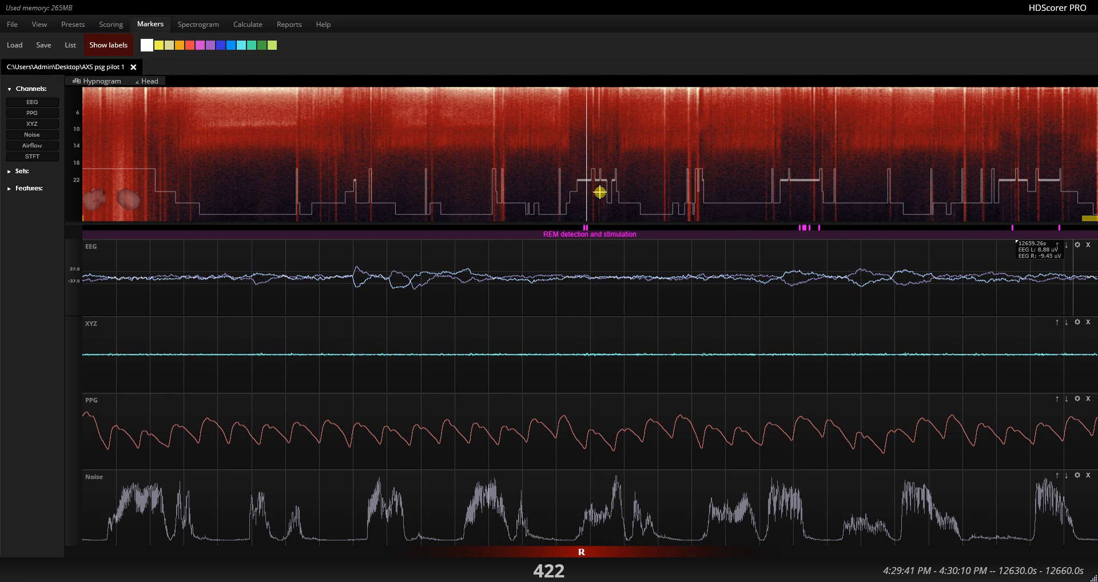
# Add a light-blue marker labelled K over the first large EEG wave in epoch 206, about 6153.2 to 6154.6 s
pyautogui.click(449, 169)
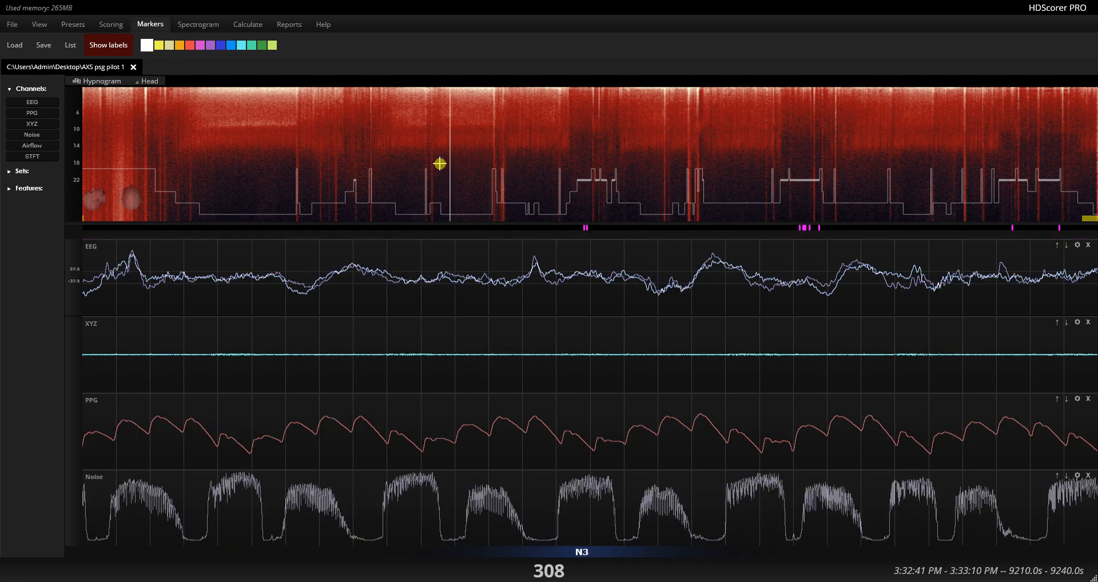
pyautogui.moveTo(412, 194)
pyautogui.mouseDown()
pyautogui.moveTo(302, 186)
pyautogui.moveTo(328, 186)
pyautogui.mouseUp()
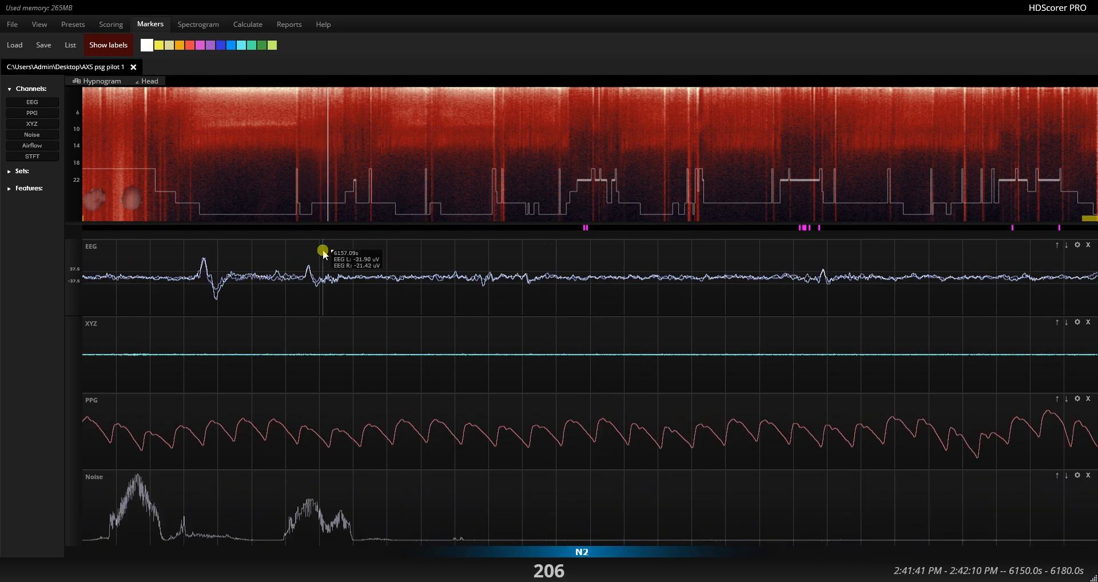
pyautogui.moveTo(191, 254); pyautogui.dragTo(238, 275)
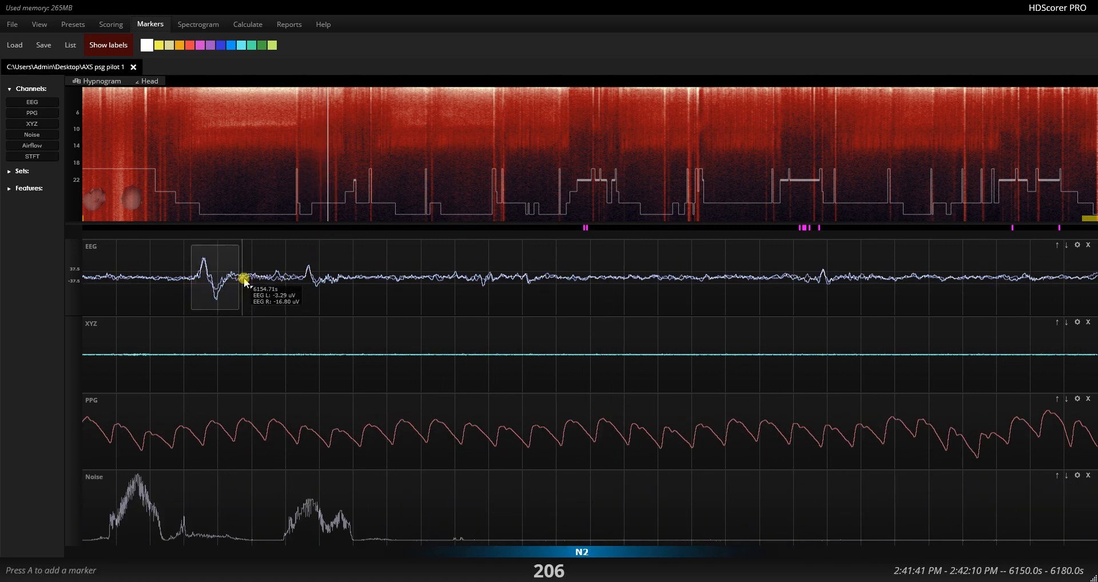
pyautogui.click(244, 47)
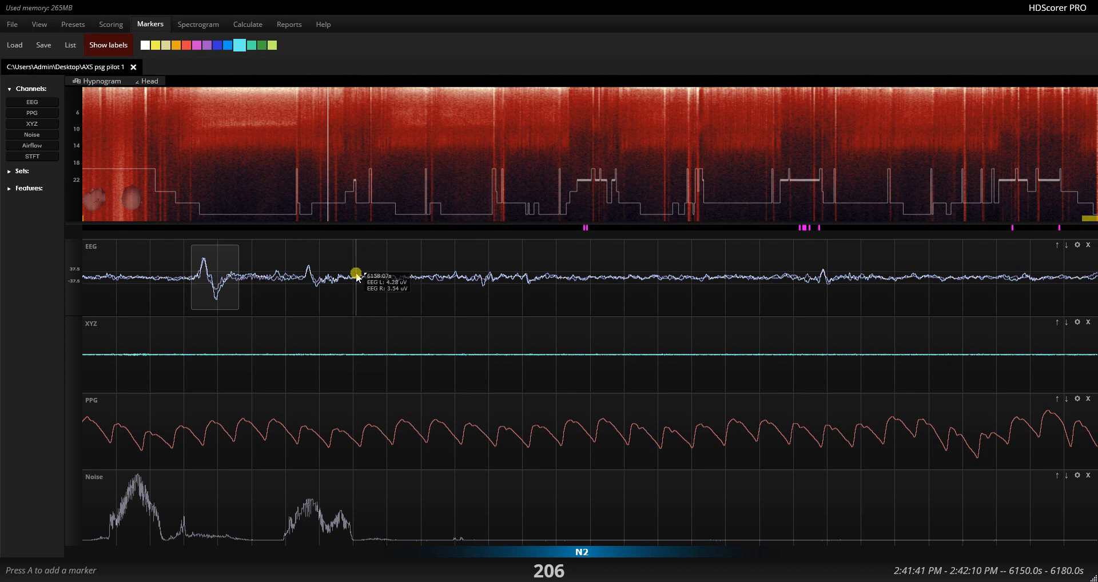
pyautogui.press('a')
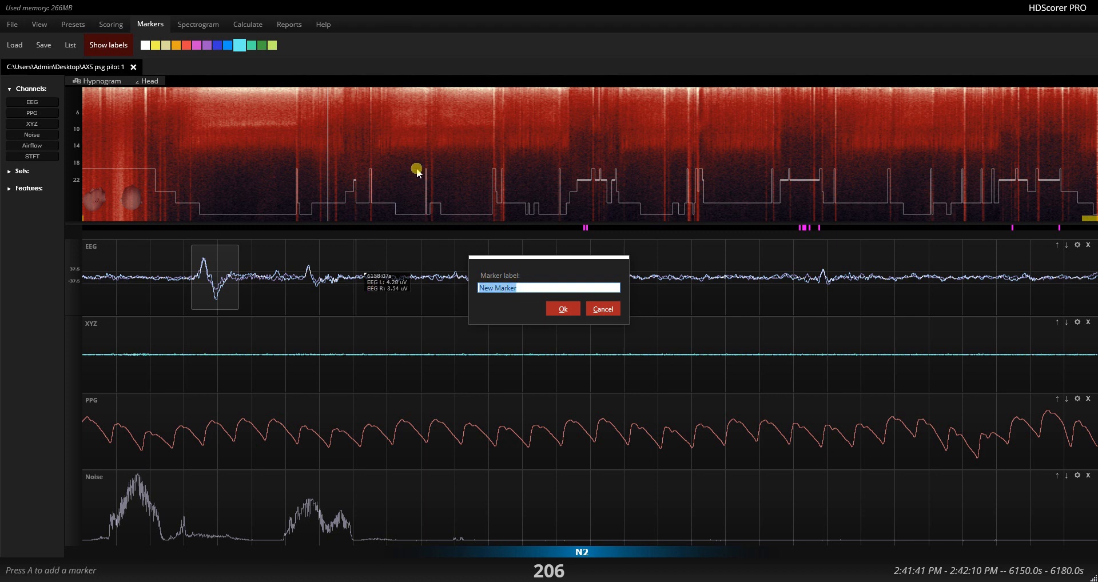
pyautogui.write('K')
pyautogui.press('Return')
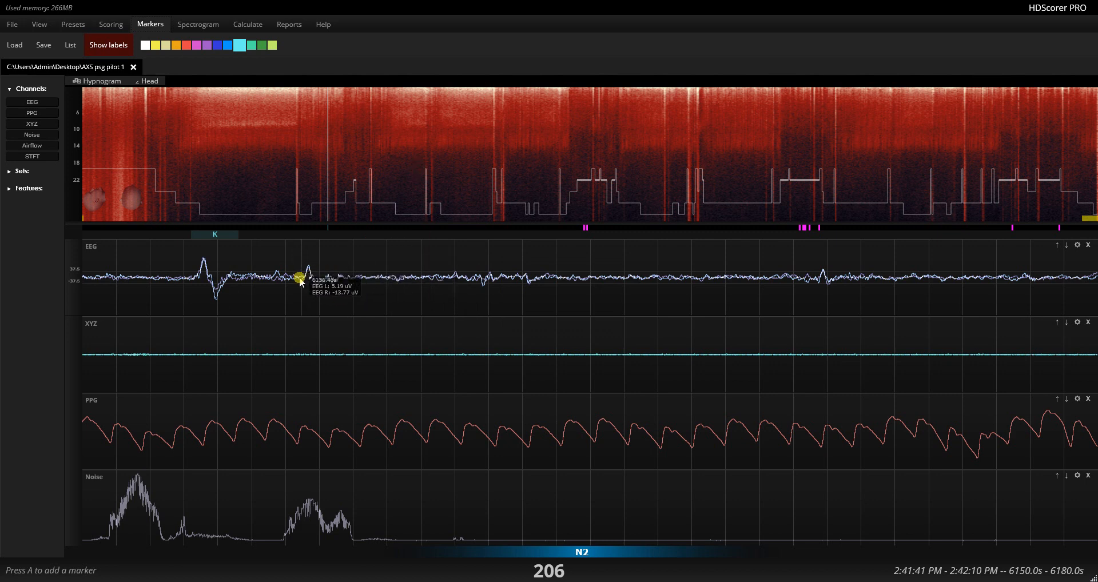
# Add a K marker over the second EEG wave in epoch 206, about 6156.3 to 6157.5 s
pyautogui.moveTo(298, 278); pyautogui.dragTo(335, 278)
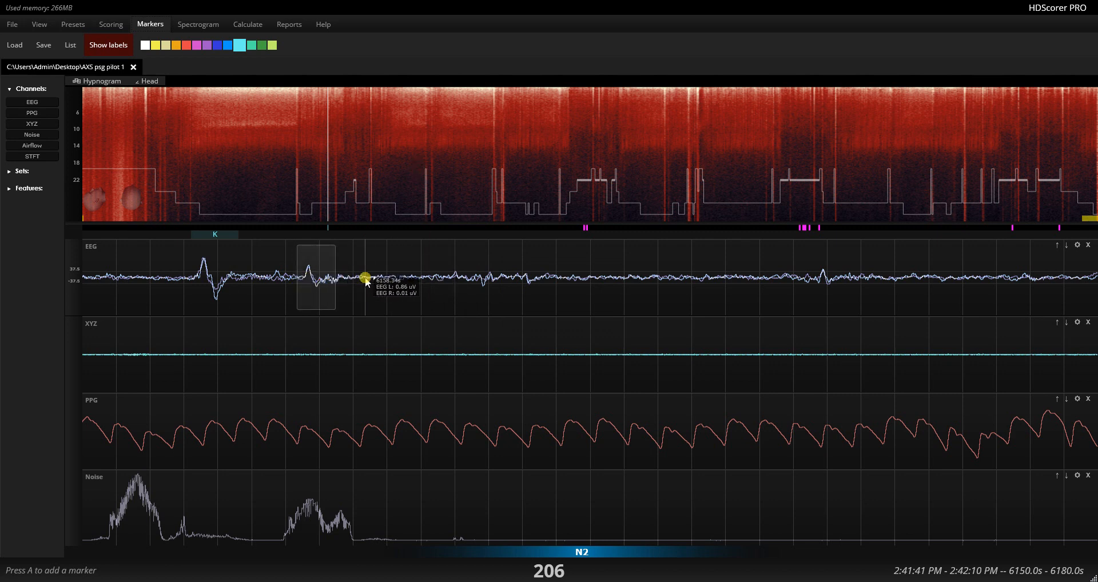
pyautogui.press('a')
pyautogui.press('Return')
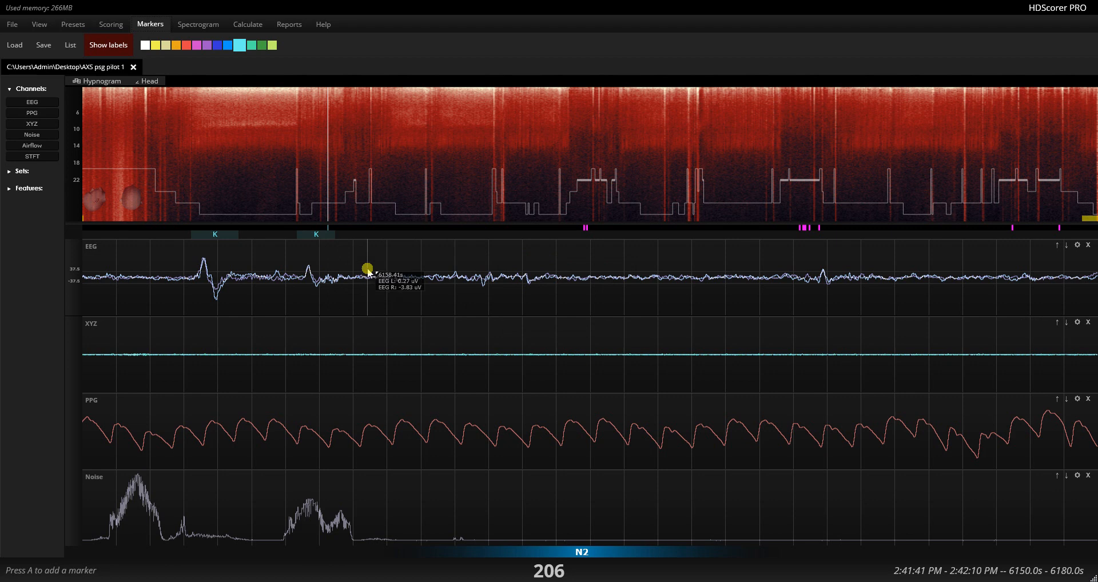
# Mark the three EEG waves in epoch 207 with K markers, starting at about 6184.2, 6188.5 and 6193.8 s
pyautogui.press('Right')
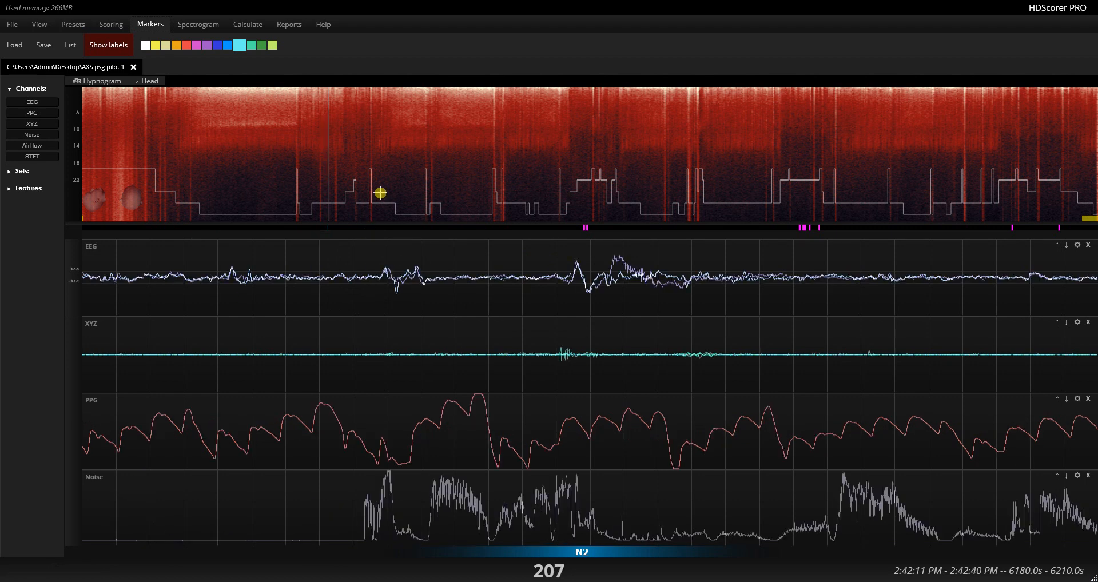
pyautogui.moveTo(224, 279); pyautogui.dragTo(269, 279)
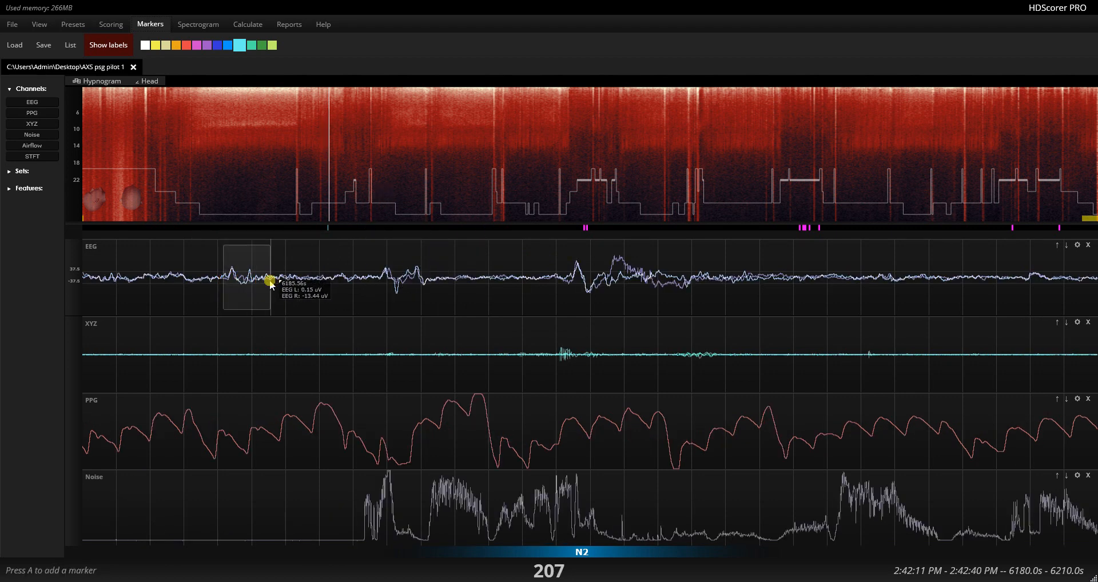
pyautogui.press('a')
pyautogui.press('Return')
pyautogui.moveTo(373, 284); pyautogui.dragTo(416, 289)
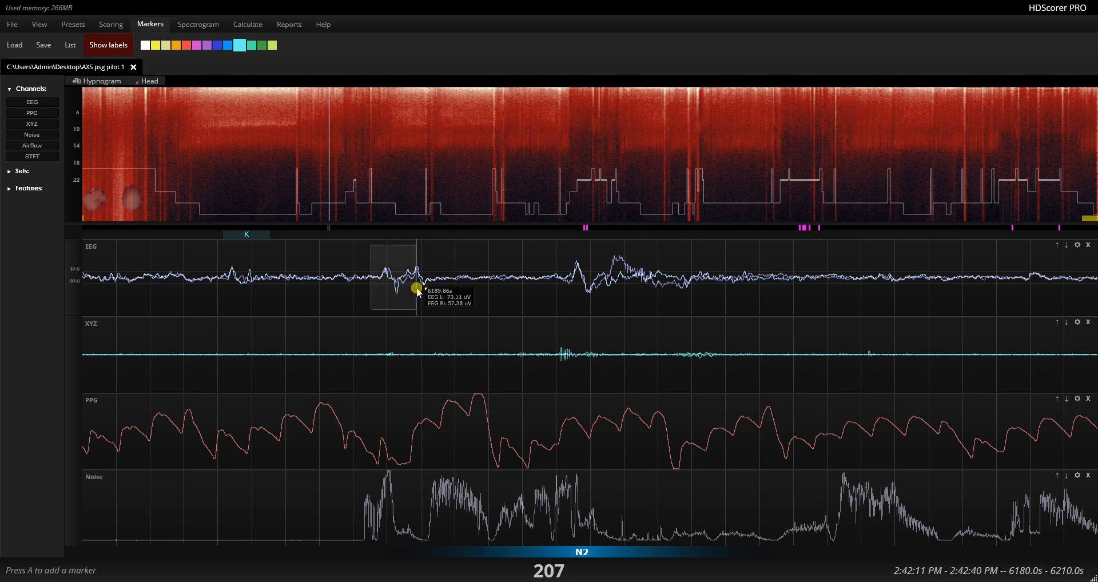
pyautogui.press('a')
pyautogui.press('Return')
pyautogui.moveTo(548, 289); pyautogui.dragTo(598, 289)
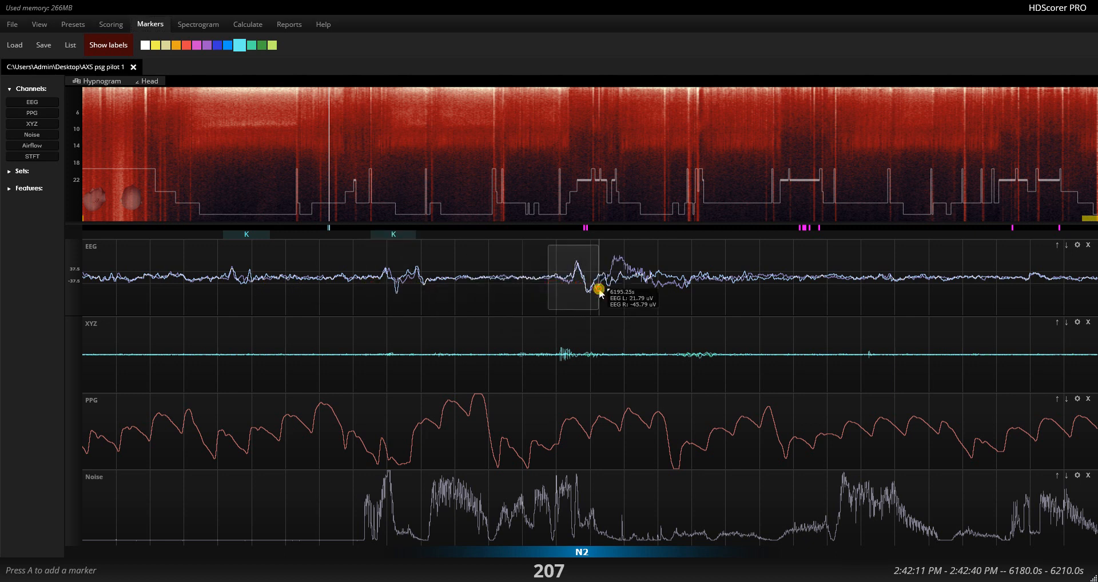
pyautogui.press('a')
pyautogui.press('Return')
# Mark the two large EEG waves in epoch 208 with K markers, starting at about 6220.2 and 6226.9 s
pyautogui.press('Right')
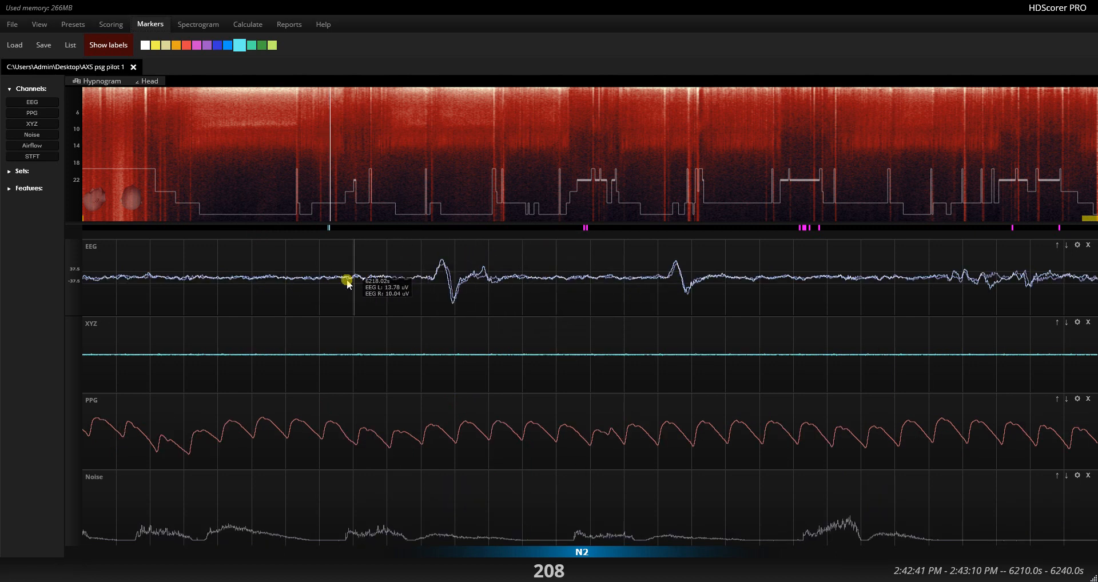
pyautogui.moveTo(428, 286); pyautogui.dragTo(485, 283)
pyautogui.press('a')
pyautogui.press('Return')
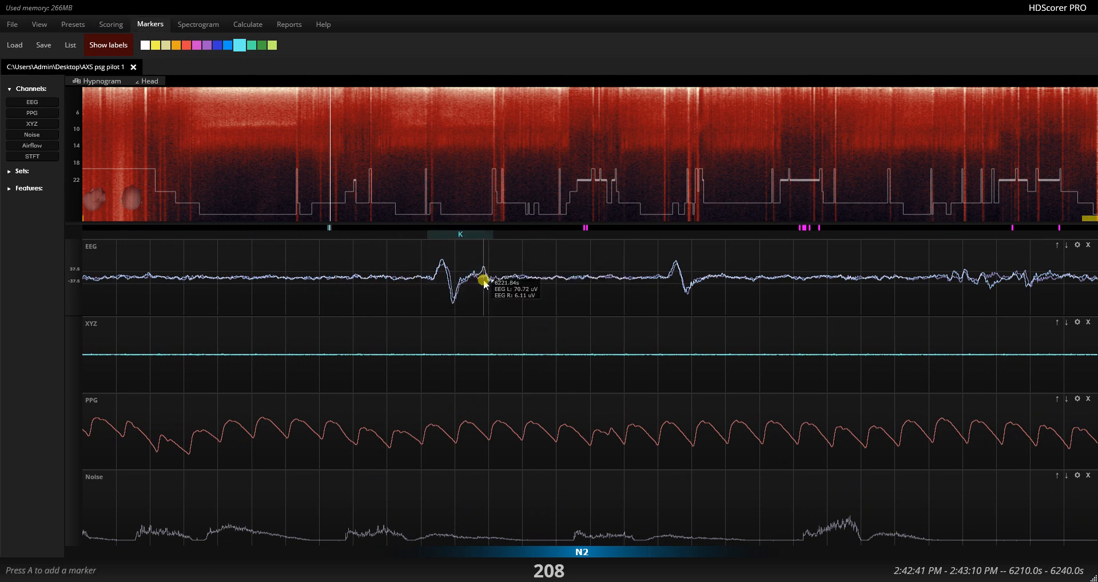
pyautogui.moveTo(656, 297); pyautogui.dragTo(705, 299)
pyautogui.press('a')
pyautogui.press('Return')
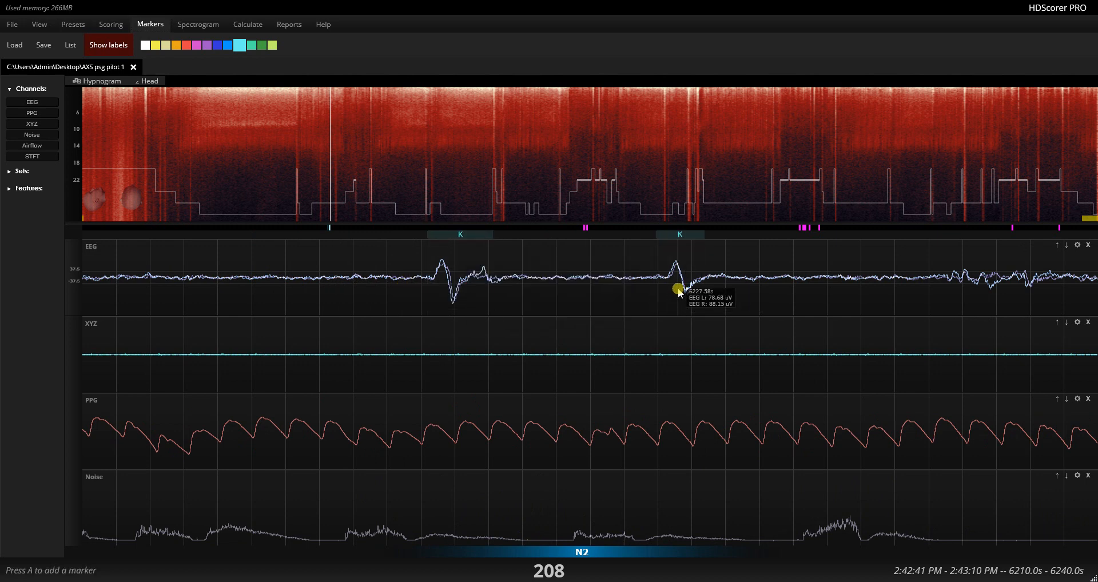
# Mark the two EEG waves in epoch 209 with K markers, starting at about 6256.7 and 6262.9 s
pyautogui.press('Right')
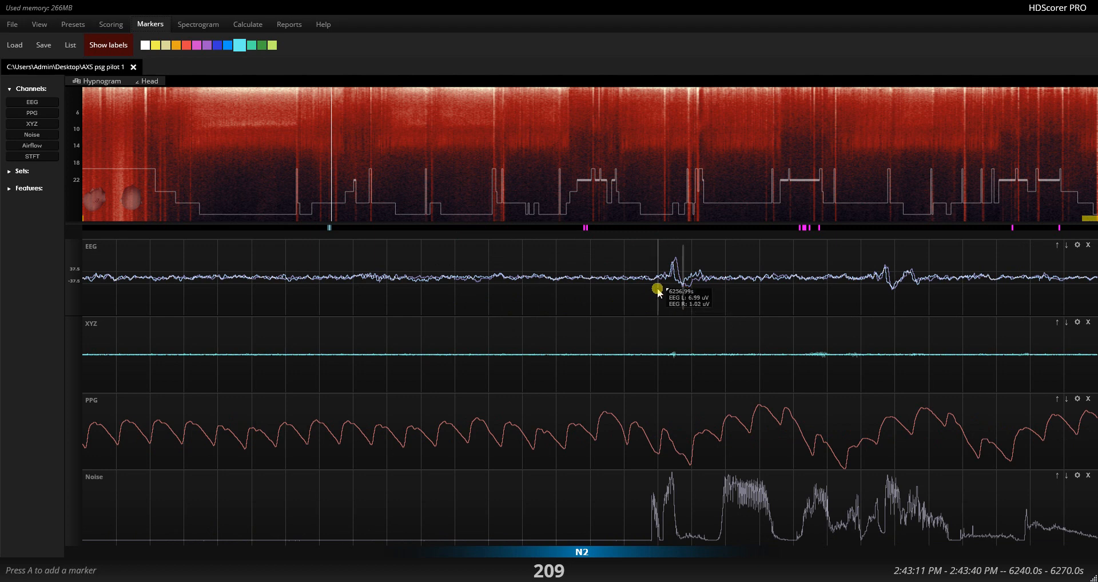
pyautogui.moveTo(647, 289); pyautogui.dragTo(718, 289)
pyautogui.press('a')
pyautogui.press('Return')
pyautogui.moveTo(858, 293); pyautogui.dragTo(925, 299)
pyautogui.press('a')
pyautogui.press('Return')
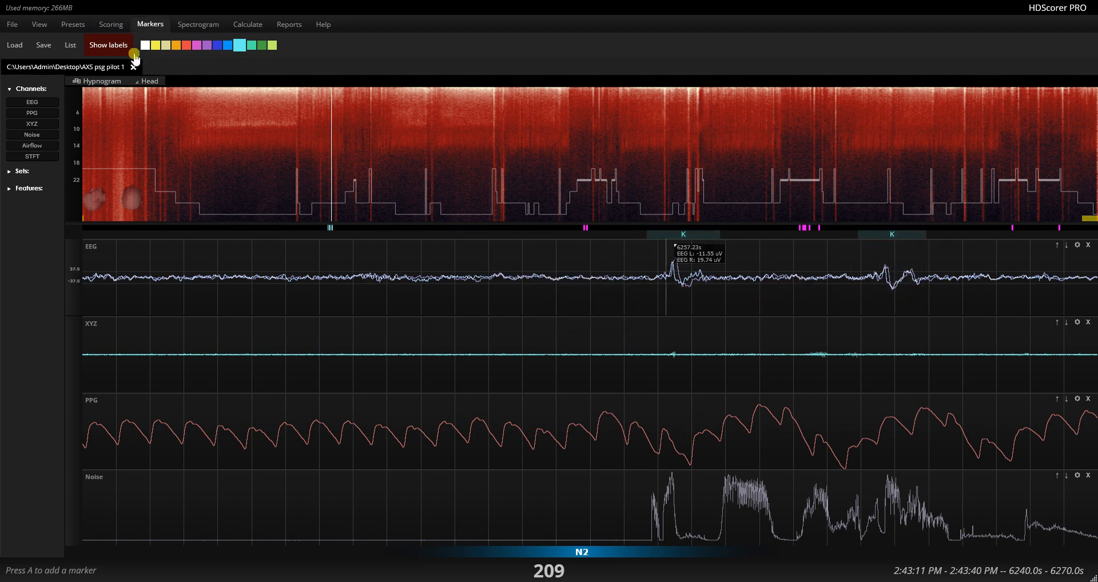
# Open the marker list and use its entries to jump between marked epochs, including 600, 209 and 604
pyautogui.click(71, 45)
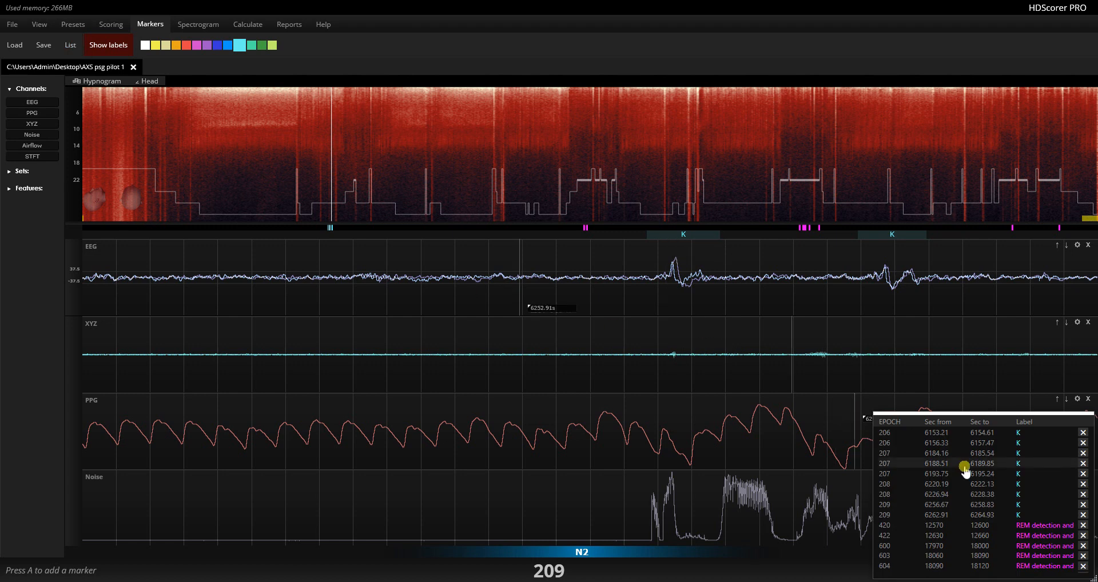
pyautogui.click(979, 484)
pyautogui.click(980, 496)
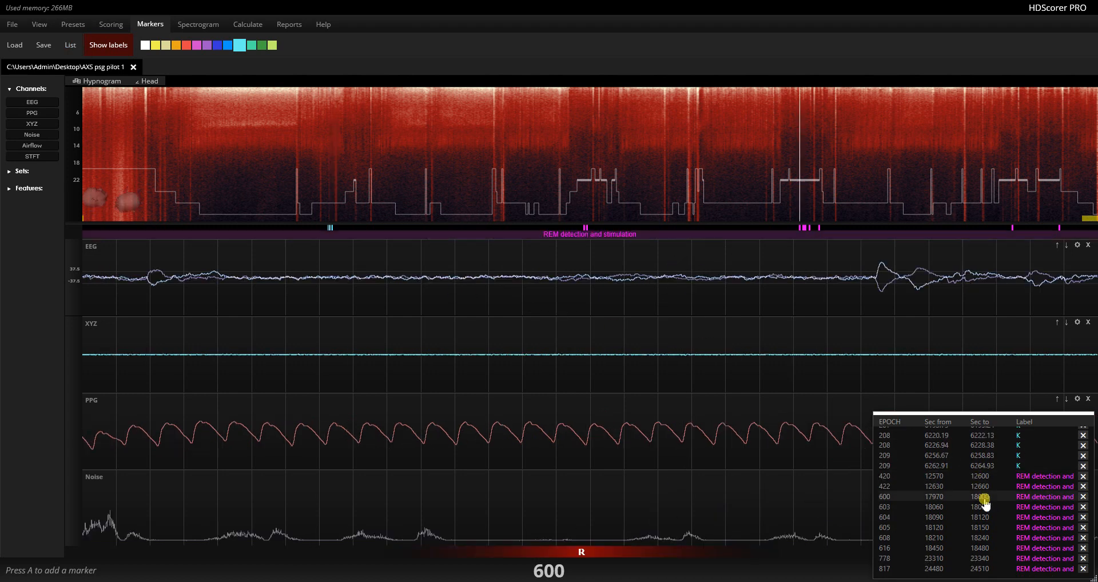
pyautogui.click(989, 476)
pyautogui.click(994, 456)
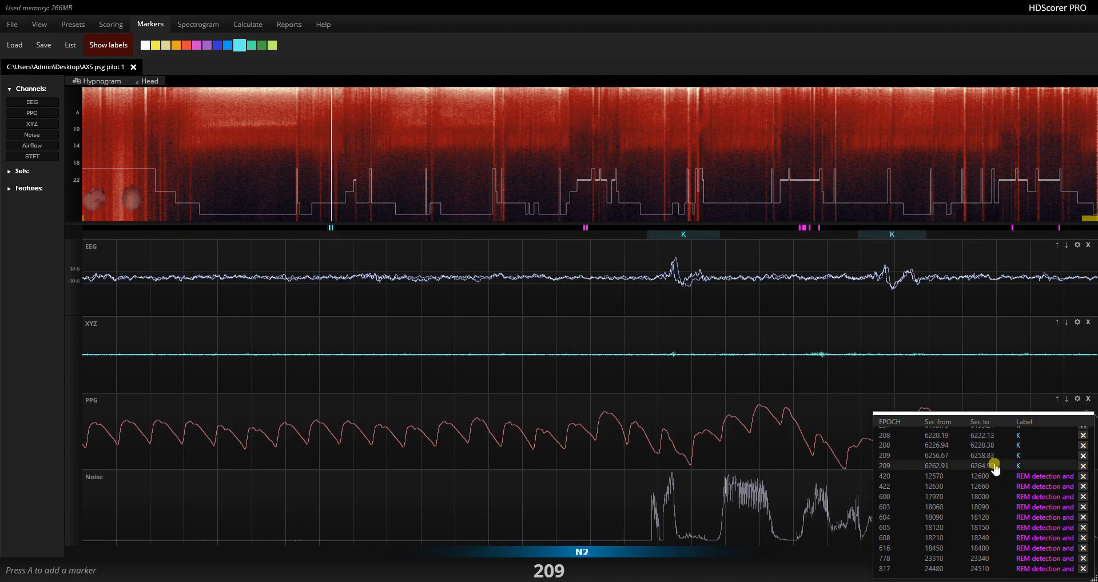
pyautogui.click(989, 477)
pyautogui.click(988, 517)
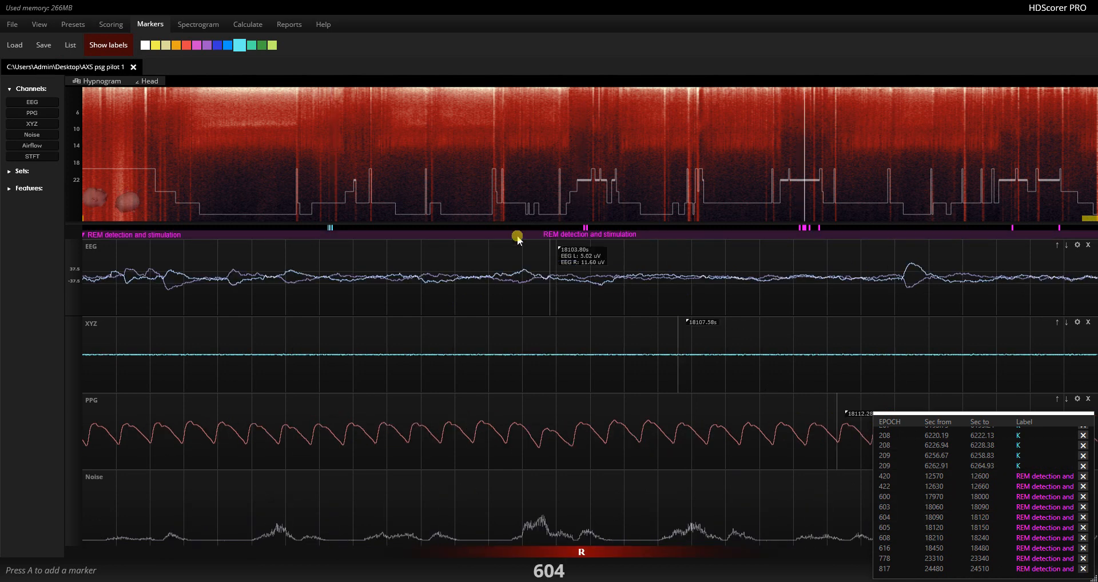
# Examine deep-sleep epochs across the spectrogram, including epochs 172, 320 and 137, with the marker list open
pyautogui.click(280, 170)
pyautogui.press('Right')
pyautogui.press('Right')
pyautogui.press('Right')
pyautogui.press('Right')
pyautogui.press('Right')
pyautogui.press('Right')
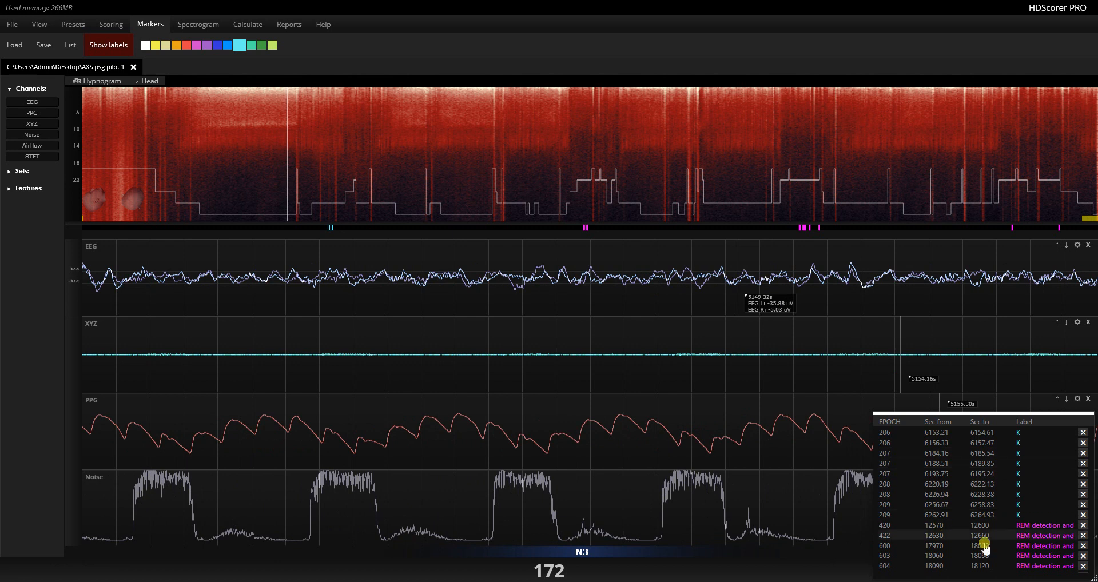
pyautogui.click(465, 146)
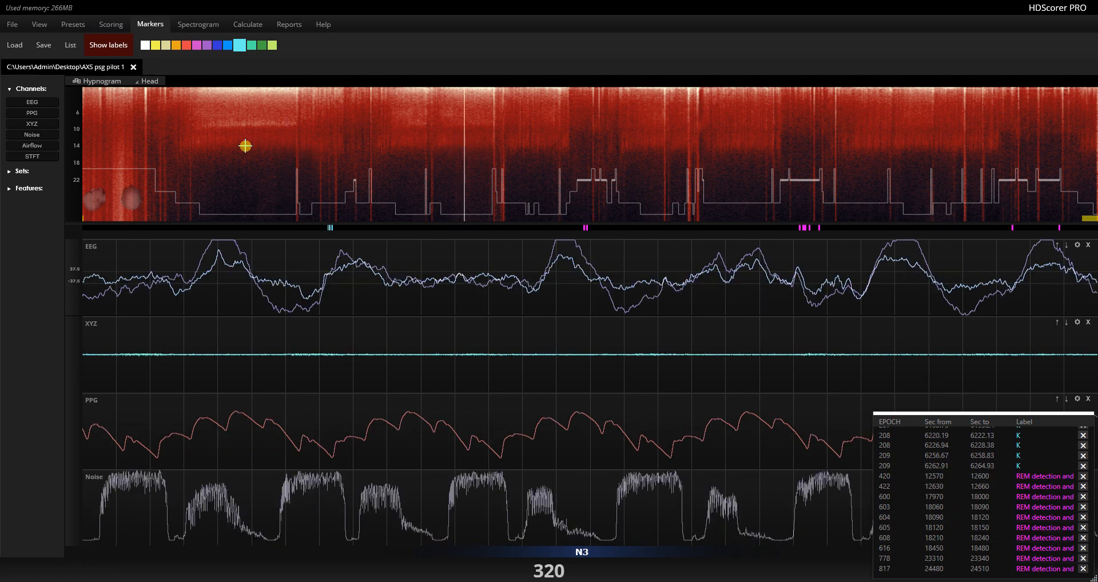
pyautogui.click(330, 227)
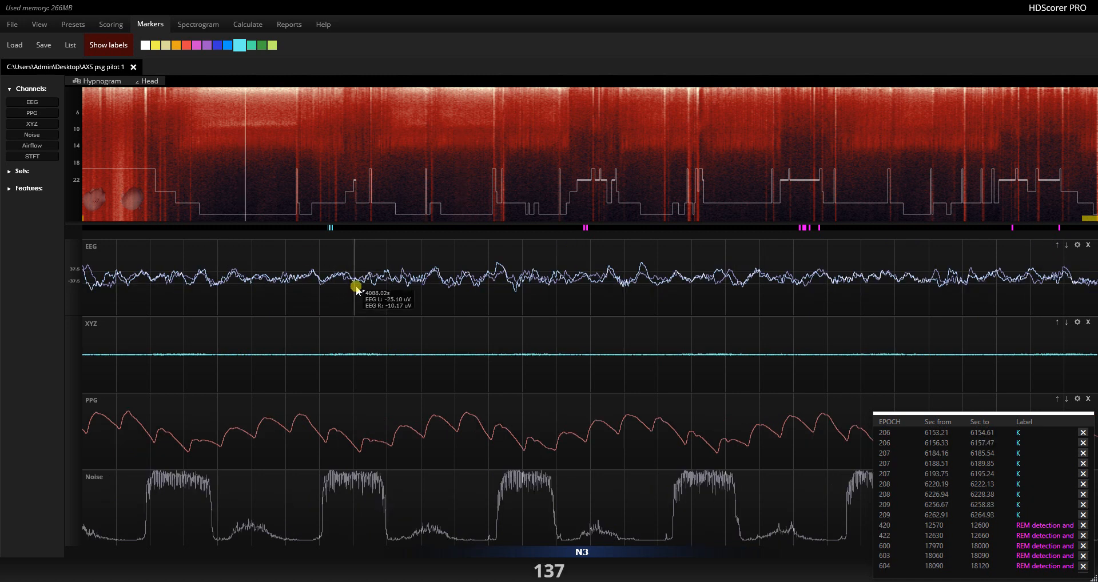
# Go through the marked epochs following epoch 137, including 209, 600 and 604
pyautogui.press('Right')
pyautogui.press('Right')
pyautogui.press('Right')
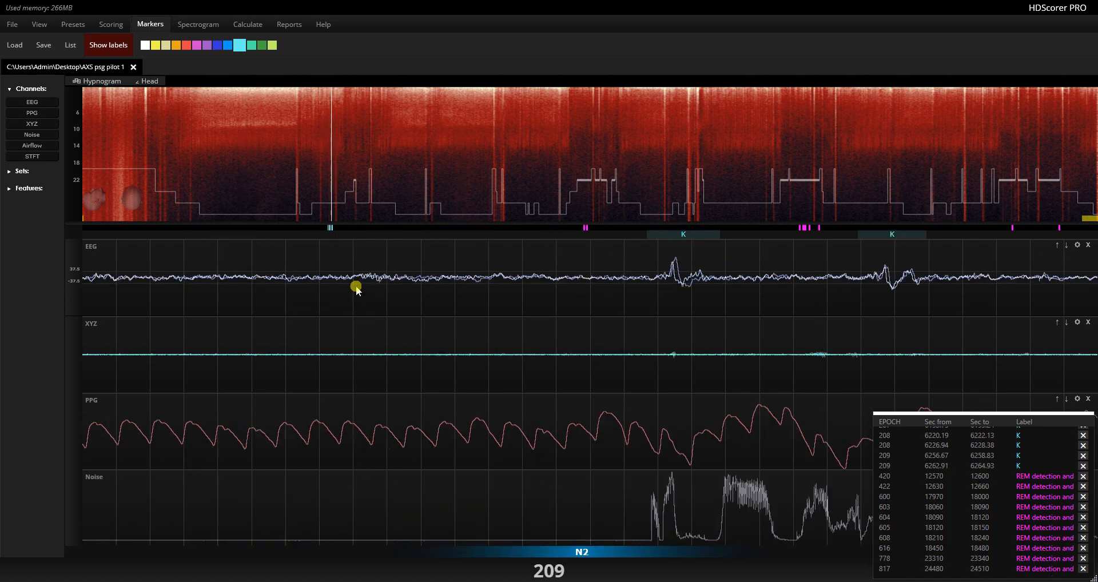
pyautogui.hotkey('ctrl', 'Right')
pyautogui.hotkey('ctrl', 'Right')
pyautogui.hotkey('ctrl', 'Right')
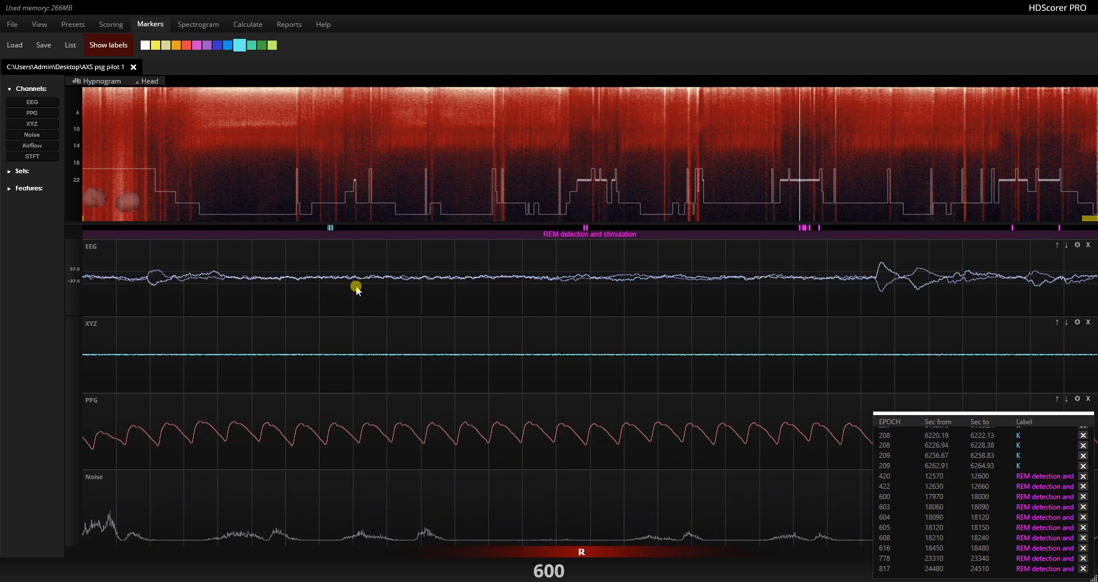
pyautogui.hotkey('ctrl', 'Right')
pyautogui.hotkey('ctrl', 'Right')
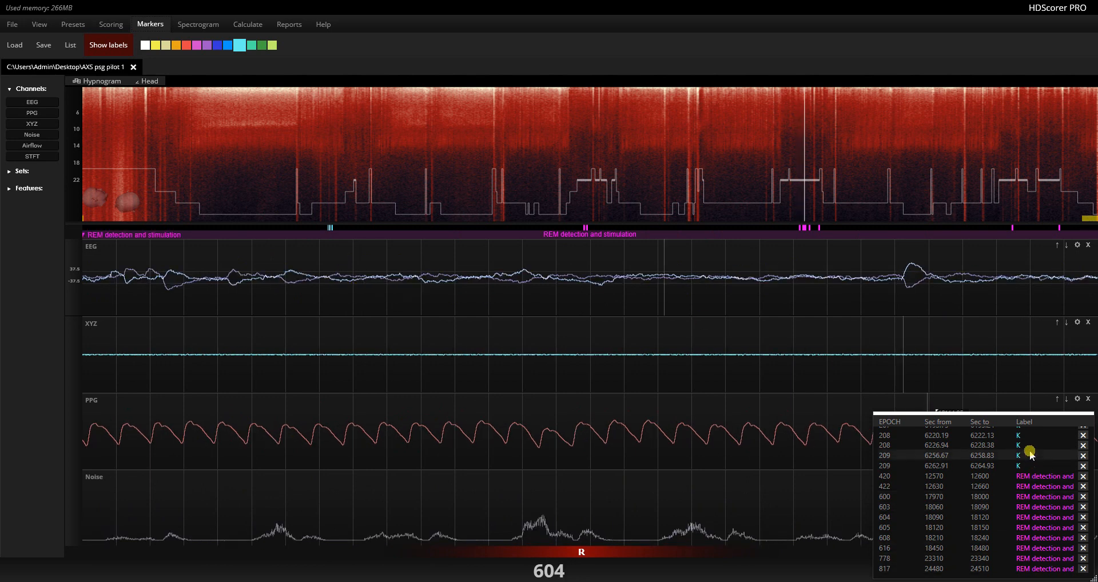
# Shrink the marker list, go to epoch 155 and step through the marked epochs, including 208, 209, 603 and 616
pyautogui.moveTo(1012, 413); pyautogui.dragTo(1007, 511)
pyautogui.click(267, 156)
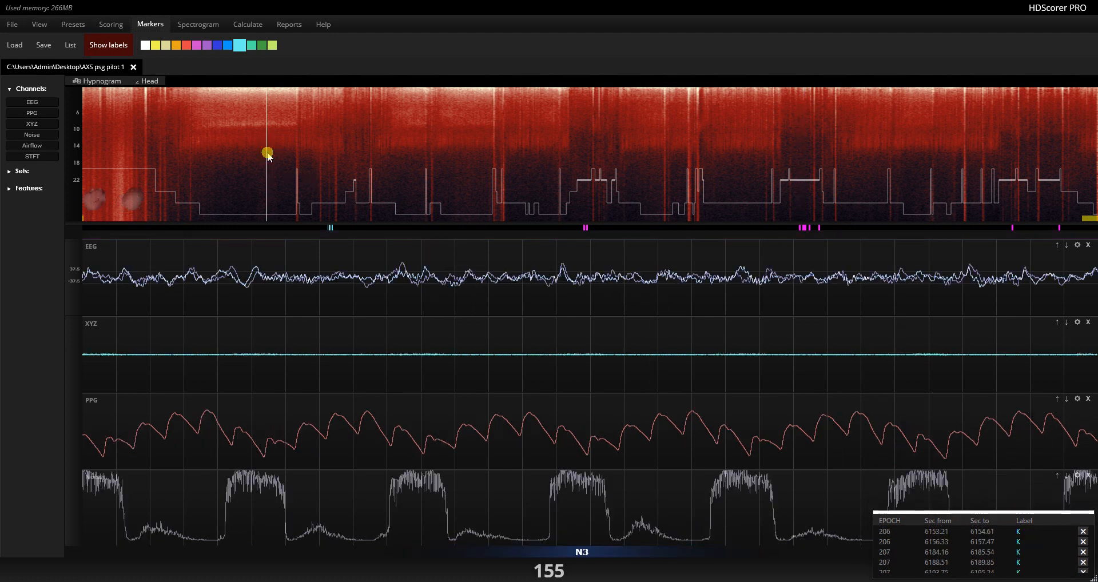
pyautogui.hotkey('ctrl', 'Right')
pyautogui.hotkey('ctrl', 'Right')
pyautogui.hotkey('ctrl', 'Right')
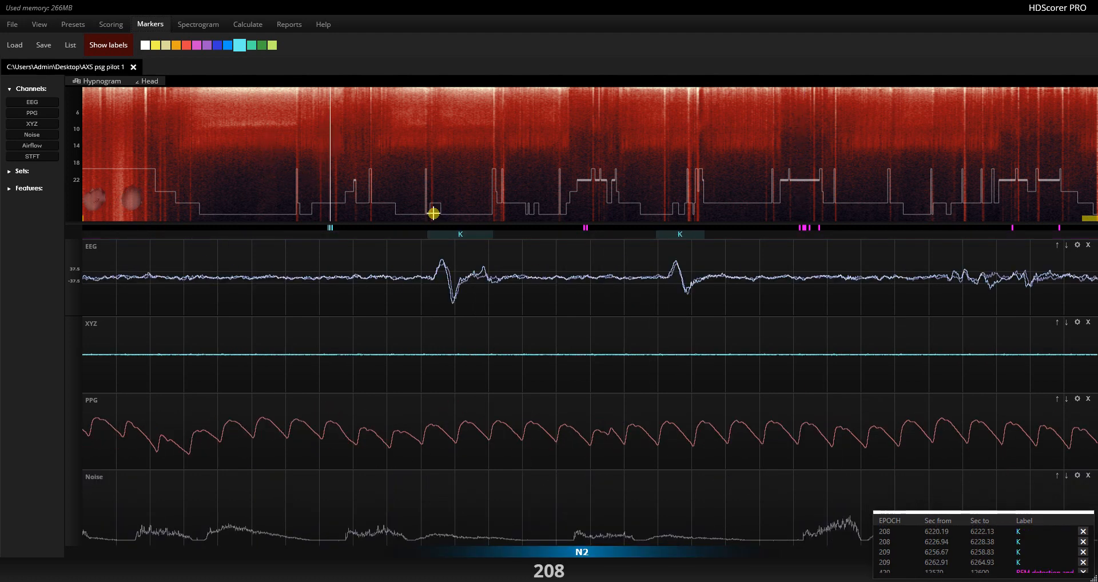
pyautogui.hotkey('ctrl', 'Right')
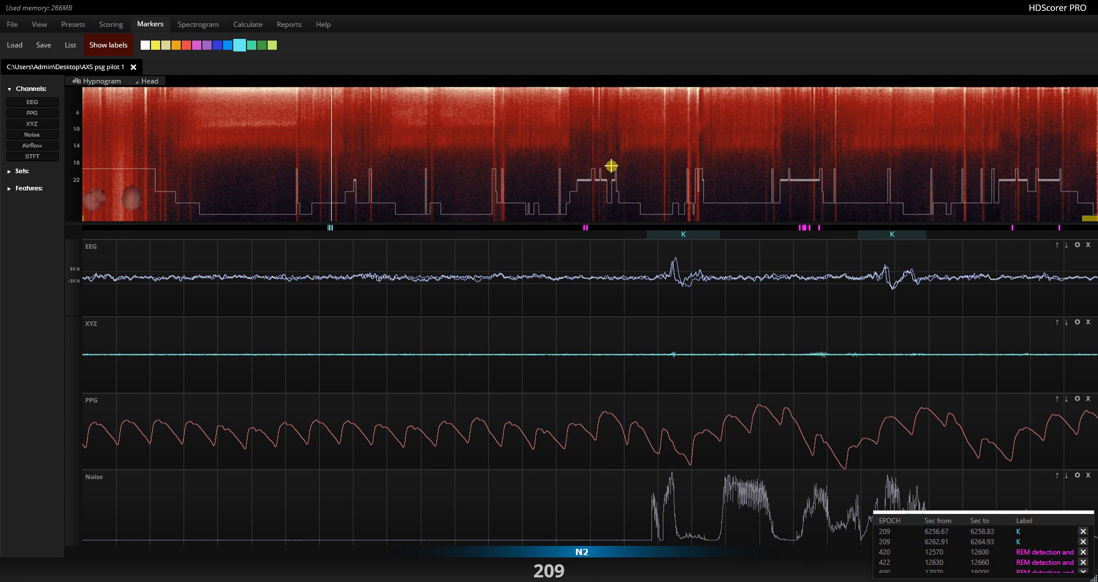
pyautogui.hotkey('ctrl', 'Right')
pyautogui.hotkey('ctrl', 'Right')
pyautogui.hotkey('ctrl', 'Right')
pyautogui.hotkey('ctrl', 'Right')
pyautogui.hotkey('ctrl', 'Right')
pyautogui.hotkey('ctrl', 'Right')
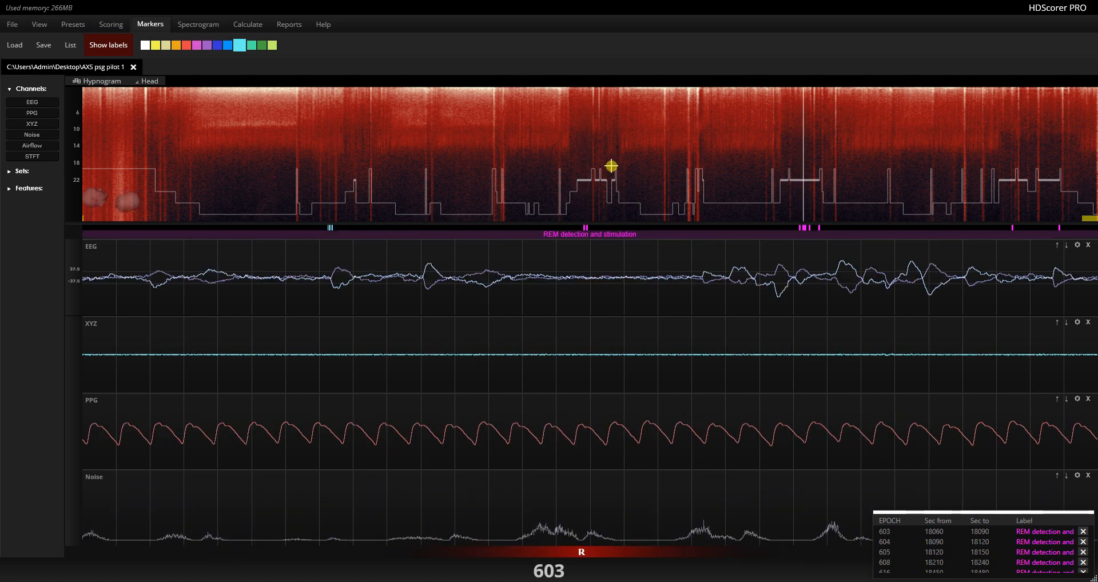
pyautogui.hotkey('ctrl', 'Right')
pyautogui.hotkey('ctrl', 'Right')
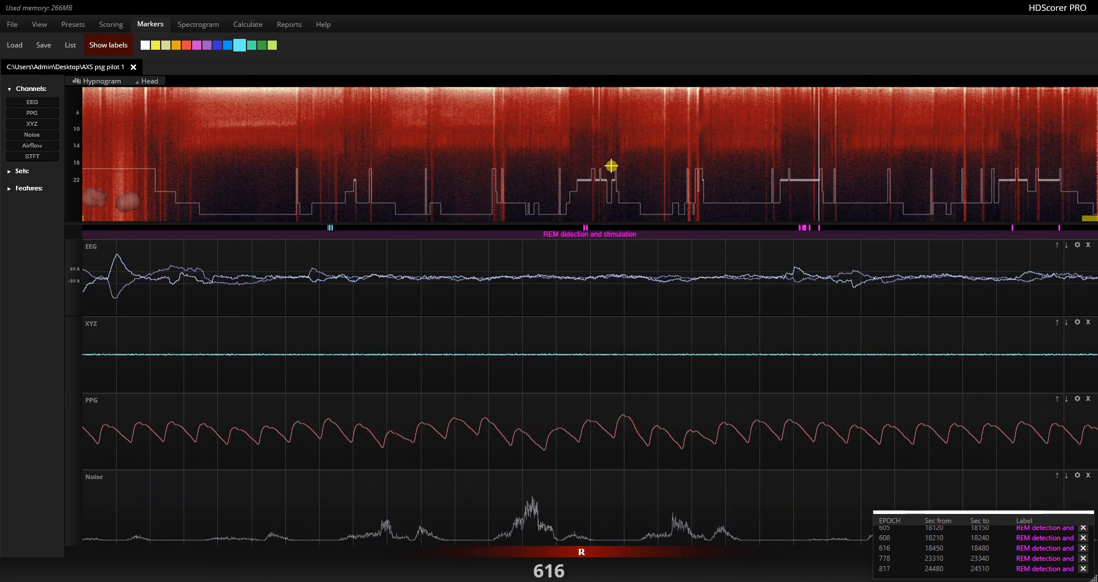
# Enlarge the marker list, go to epoch 194 and advance through the marked epochs starting at 206
pyautogui.scroll(-1, 958, 512)
pyautogui.moveTo(958, 512)
pyautogui.mouseDown()
pyautogui.moveTo(951, 411)
pyautogui.moveTo(949, 427)
pyautogui.mouseUp()
pyautogui.click(314, 169)
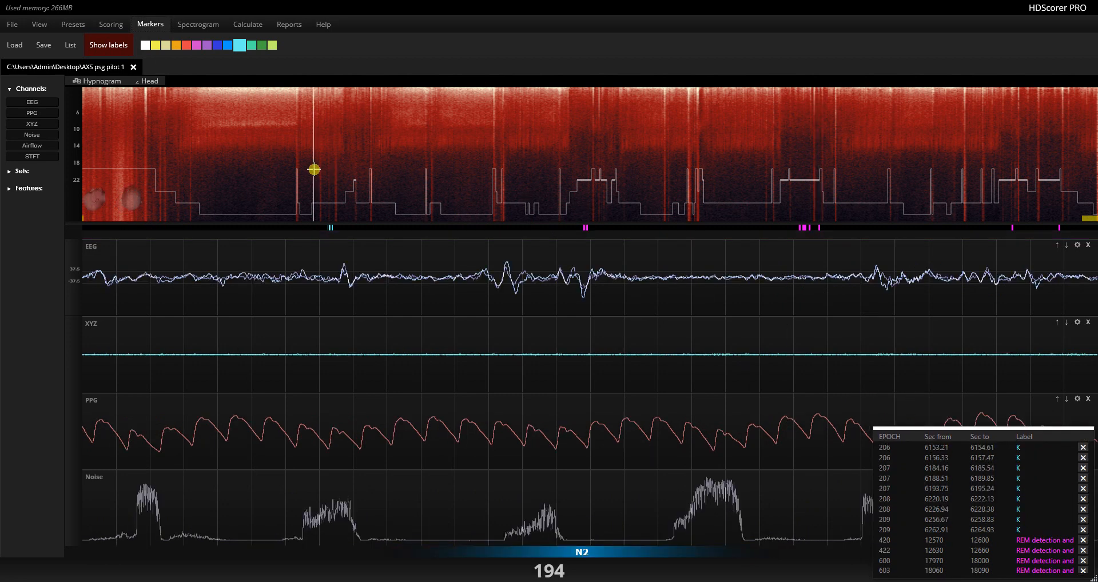
pyautogui.hotkey('ctrl', 'Right')
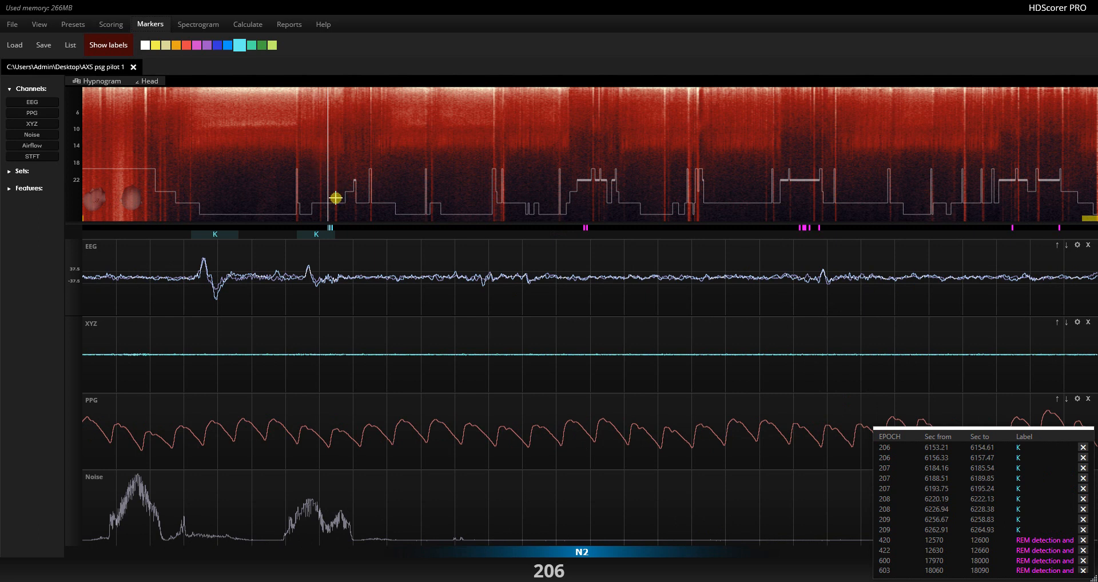
pyautogui.hotkey('ctrl', 'Right')
# Examine EEG activity in epochs across the first half of the spectrogram, including 260, 244, 96 and 83
pyautogui.click(392, 183)
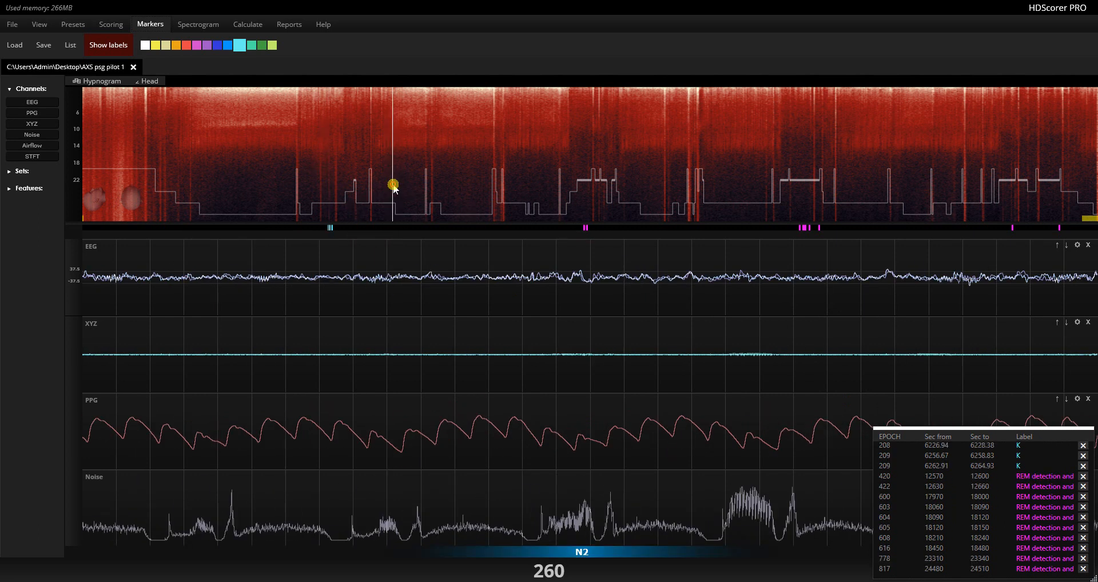
pyautogui.click(479, 185)
pyautogui.click(457, 185)
pyautogui.click(373, 174)
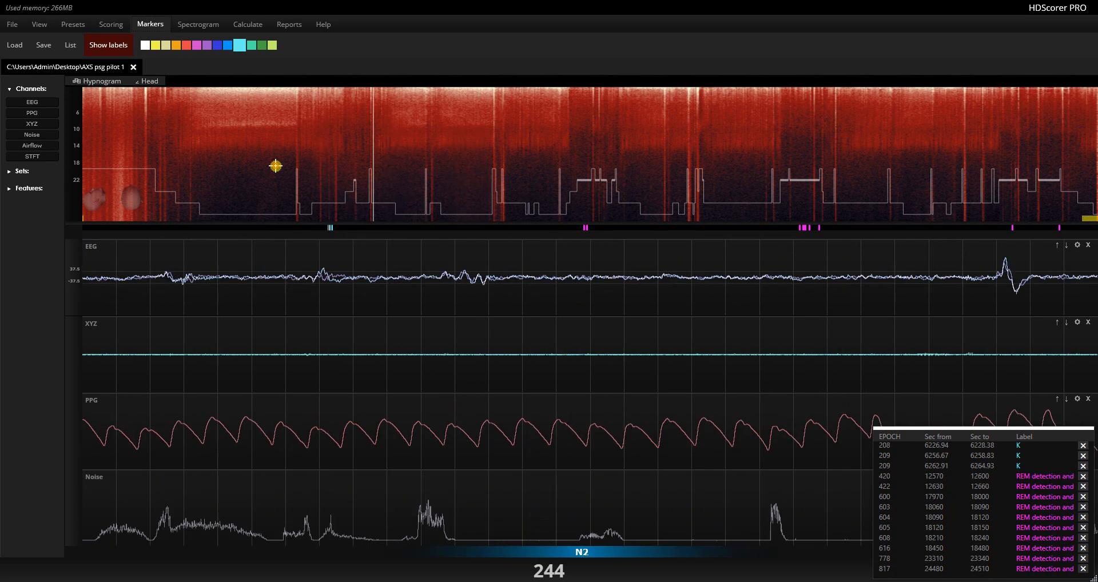
pyautogui.click(263, 166)
pyautogui.click(231, 165)
pyautogui.click(220, 166)
pyautogui.click(196, 165)
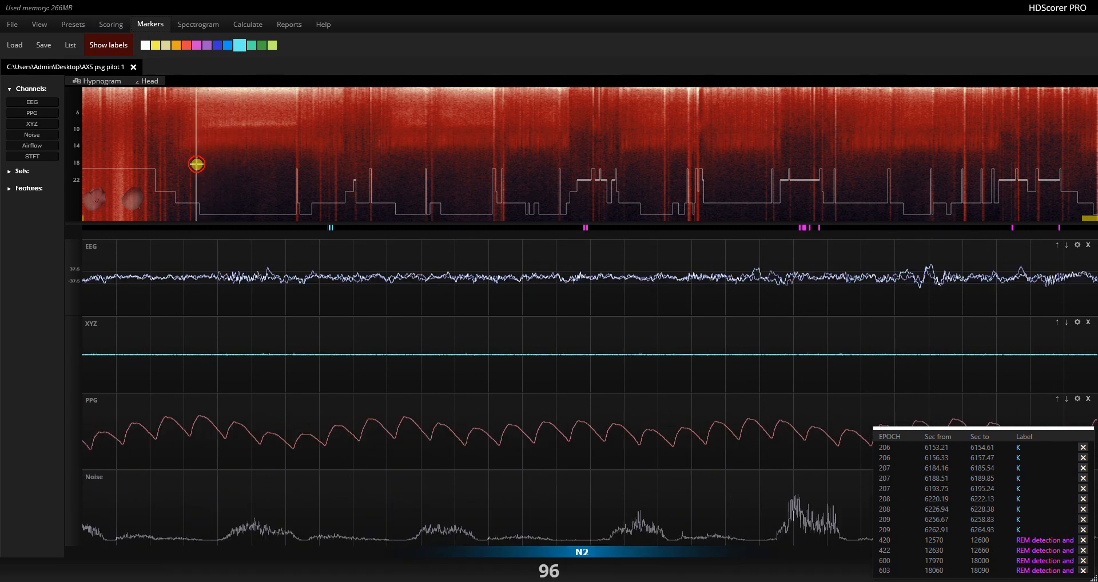
pyautogui.click(192, 164)
pyautogui.click(189, 164)
pyautogui.click(183, 164)
pyautogui.click(180, 164)
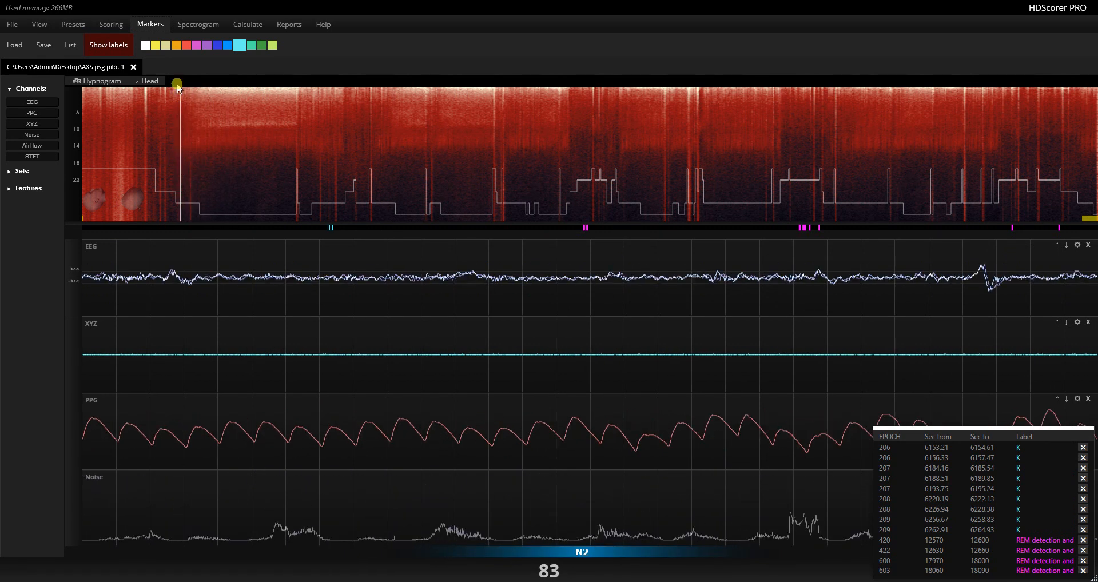
# Add two yellow SP markers to the EEG in epoch 83, at about 2460.3–2462.1 s and 2471.8–2472.6 s
pyautogui.click(159, 45)
pyautogui.click(93, 280)
pyautogui.moveTo(93, 279); pyautogui.dragTo(154, 280)
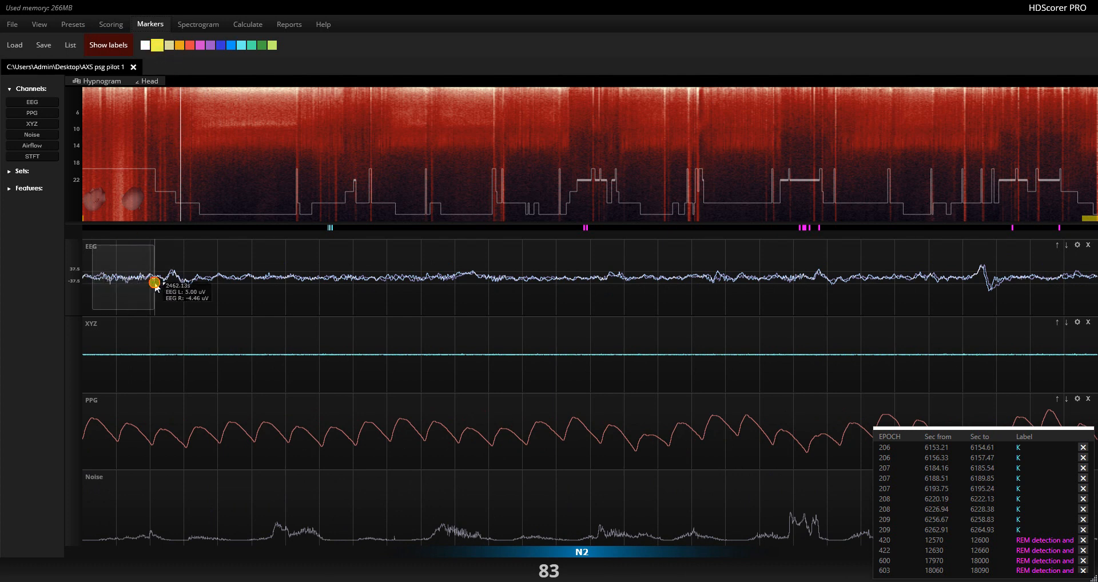
pyautogui.press('a')
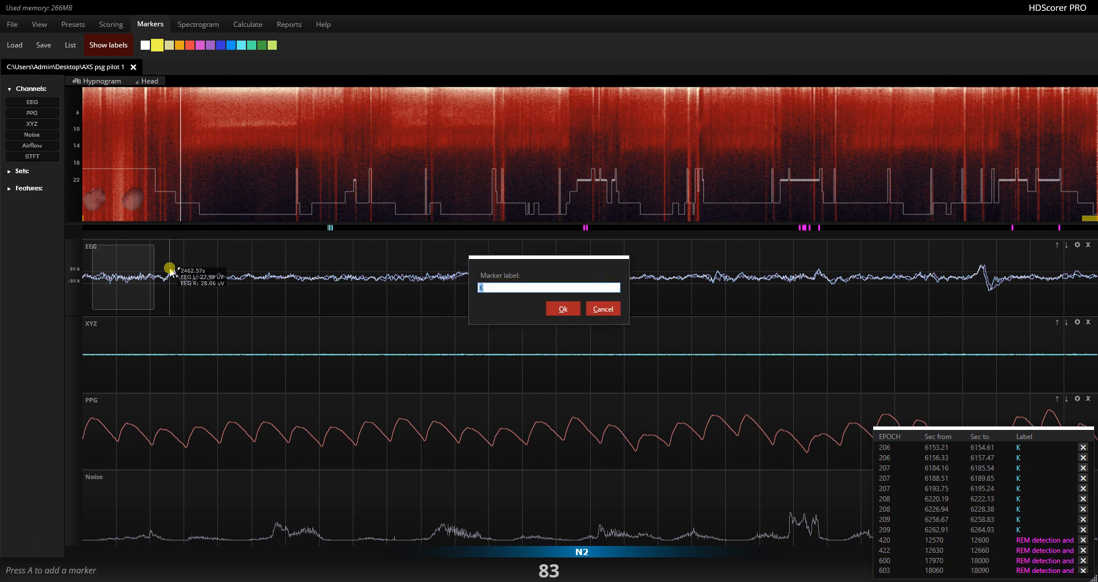
pyautogui.press('Return')
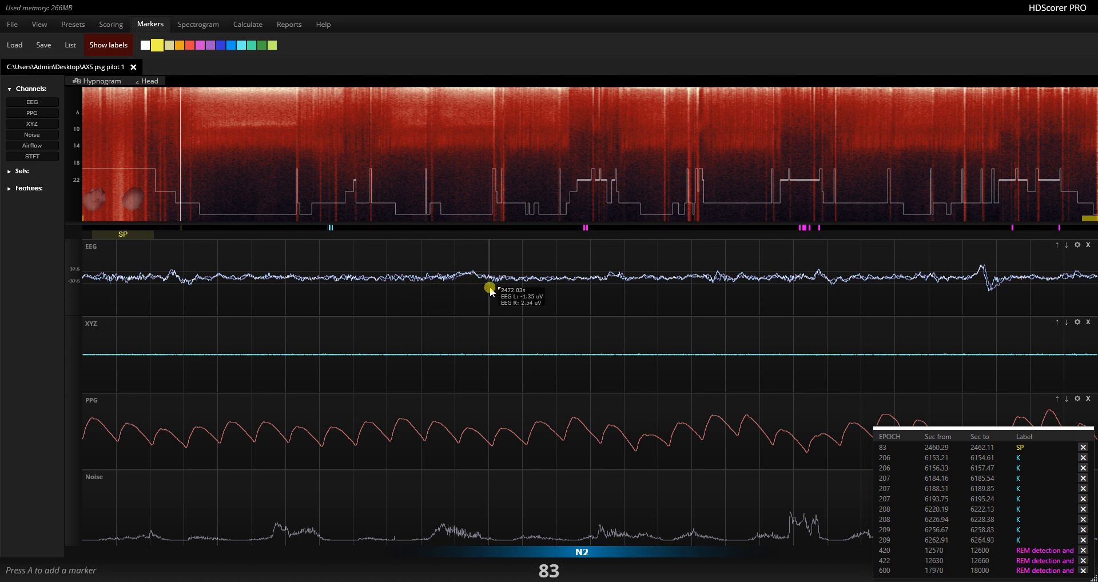
pyautogui.moveTo(483, 281); pyautogui.dragTo(508, 251)
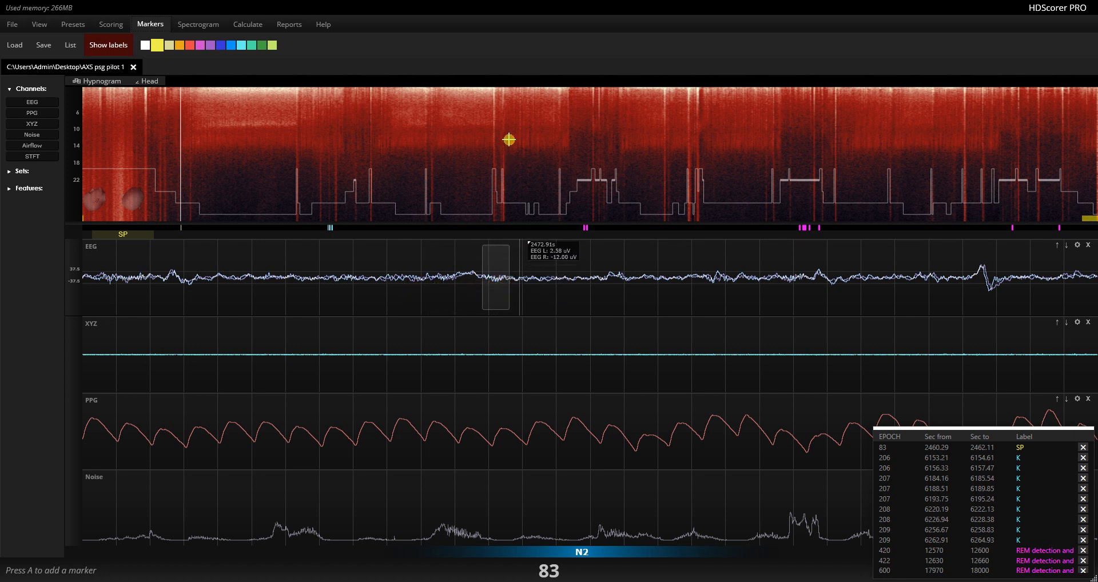
pyautogui.press('a')
pyautogui.press('Return')
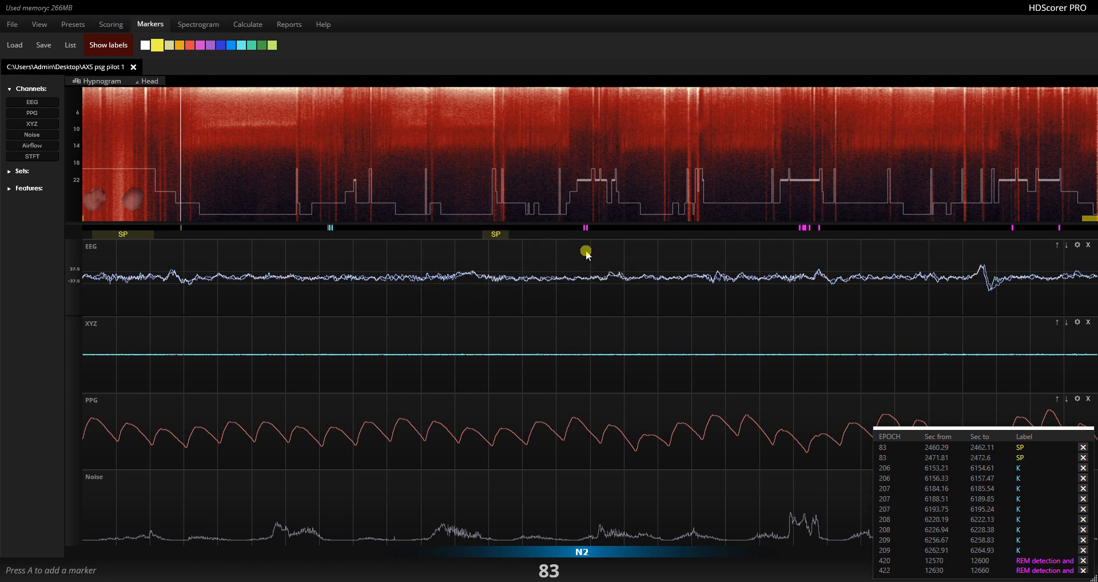
# Add SP markers at about 2441.1–2442.3 s in epoch 82 and 2401.5–2403.1 s in epoch 81
pyautogui.press('Left')
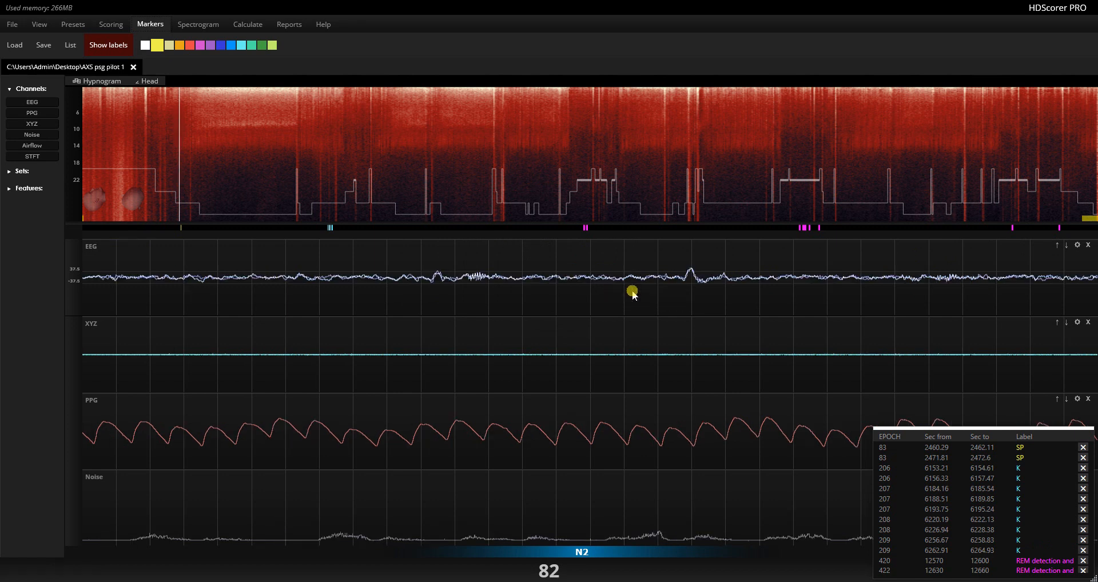
pyautogui.moveTo(457, 280); pyautogui.dragTo(498, 280)
pyautogui.press('a')
pyautogui.press('Return')
pyautogui.press('Left')
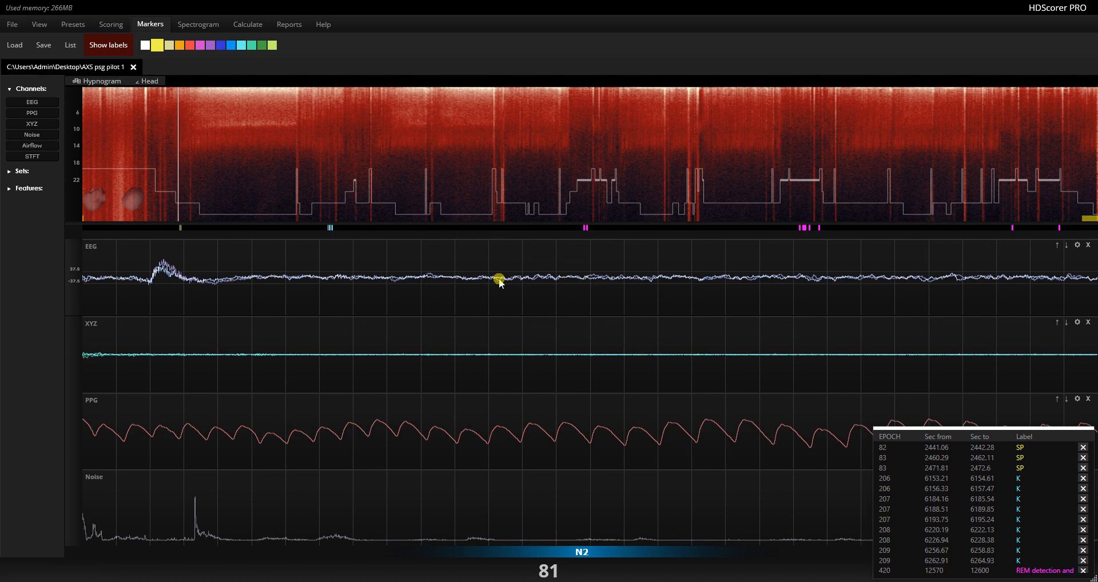
pyautogui.moveTo(132, 280); pyautogui.dragTo(188, 267)
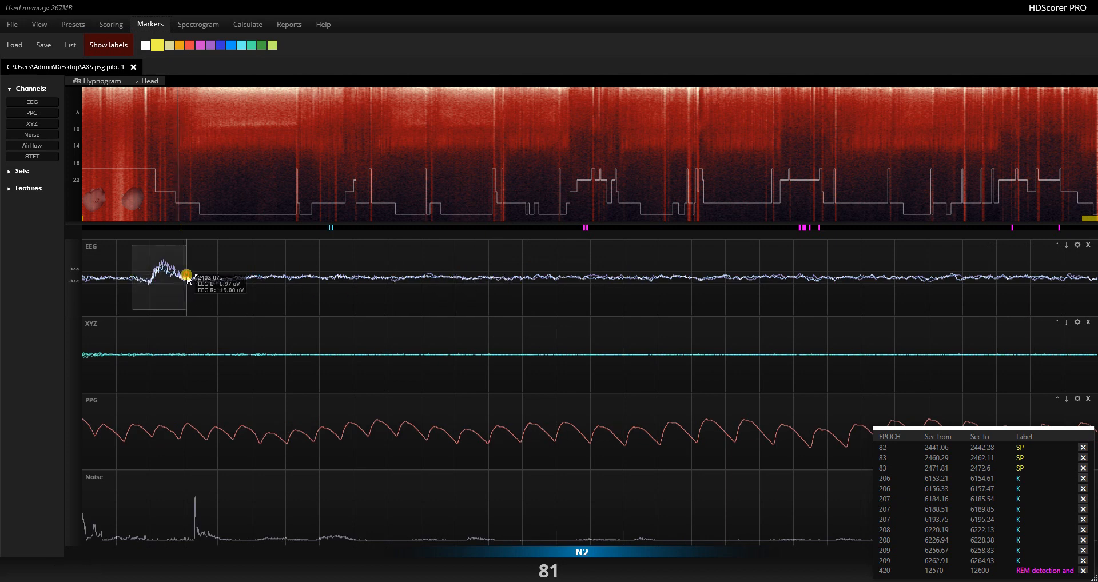
pyautogui.press('a')
pyautogui.press('Return')
# Mark the EEG burst near the end of epoch 80 as SP, at about 2393.7–2395.2 s
pyautogui.press('Left')
pyautogui.press('Left')
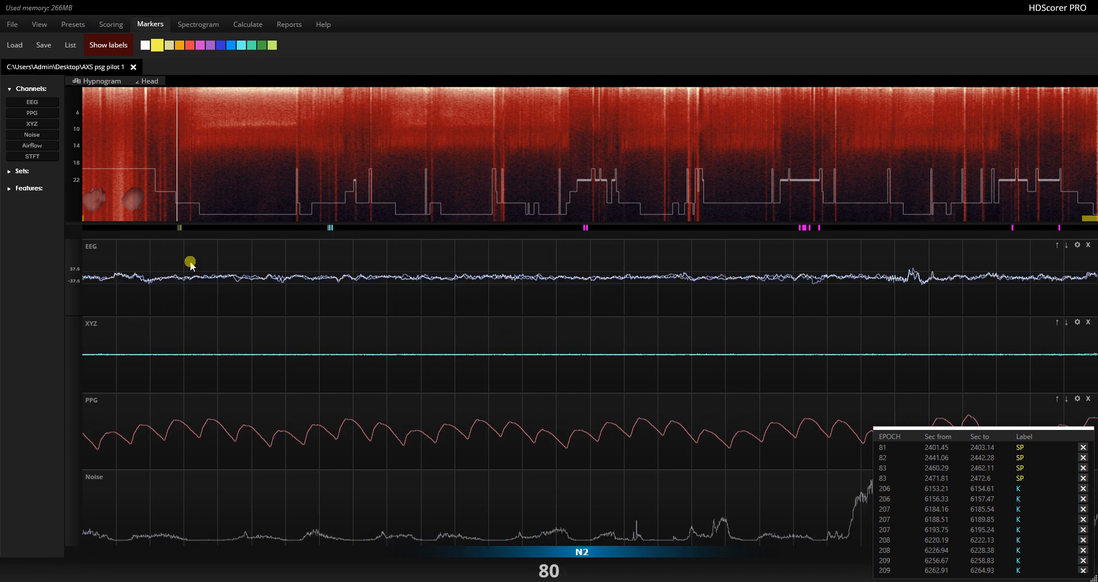
pyautogui.press('Right')
pyautogui.press('a')
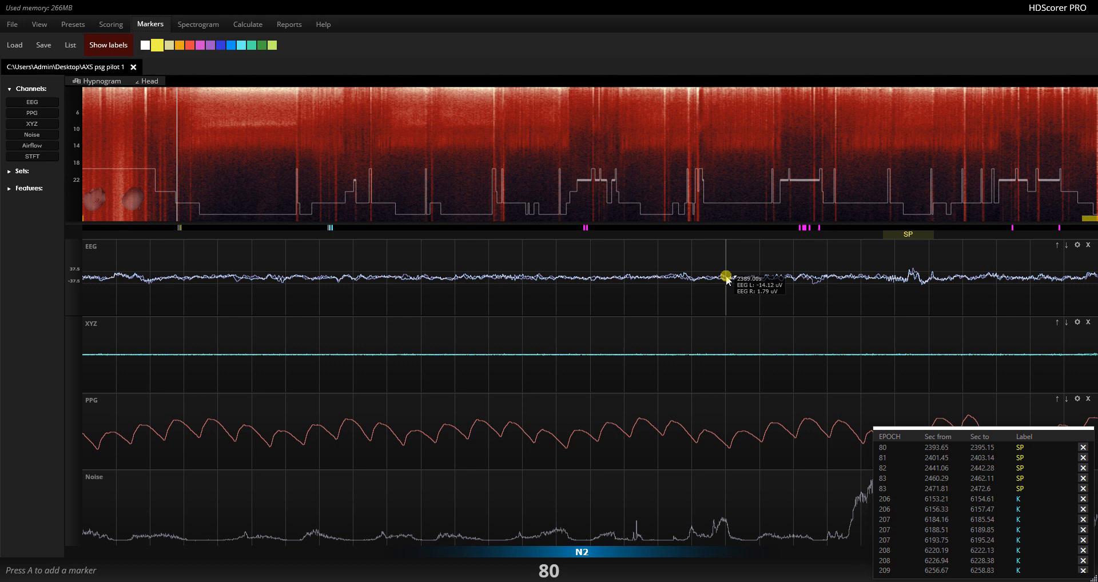
# Examine the SP-marked waves around epochs 80 and 81, comparing views shifted by a few seconds with whole-epoch views
pyautogui.scroll(-9, 726, 281)
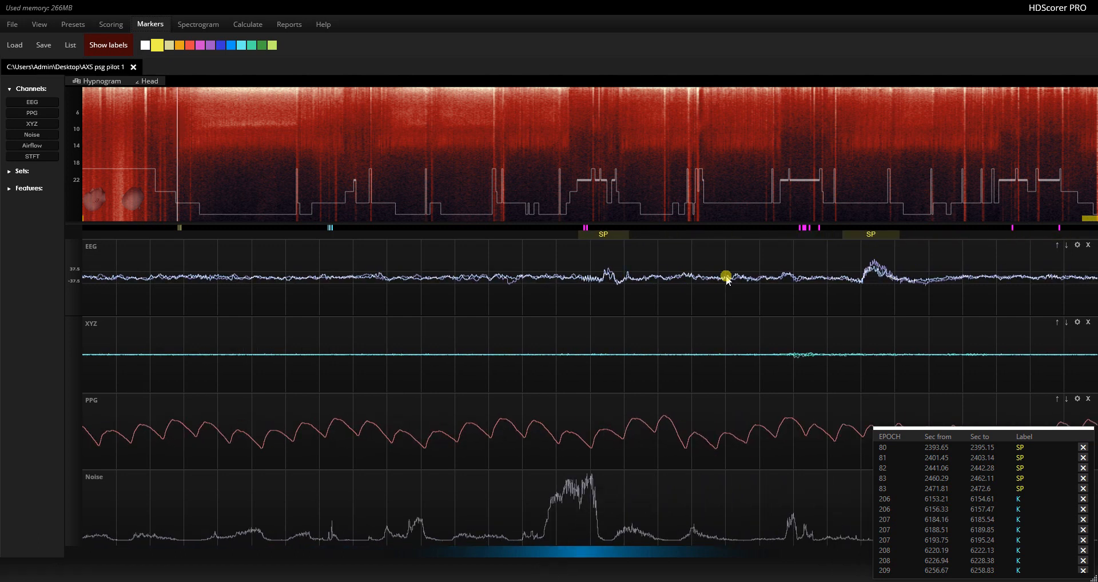
pyautogui.scroll(-3, 726, 280)
pyautogui.scroll(7, 726, 280)
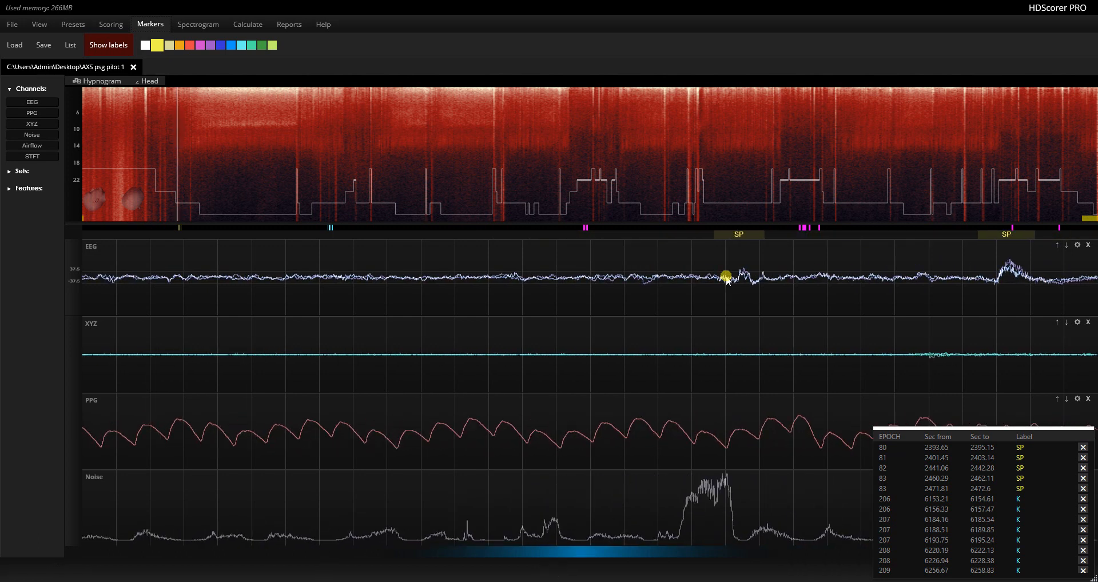
pyautogui.scroll(5, 726, 280)
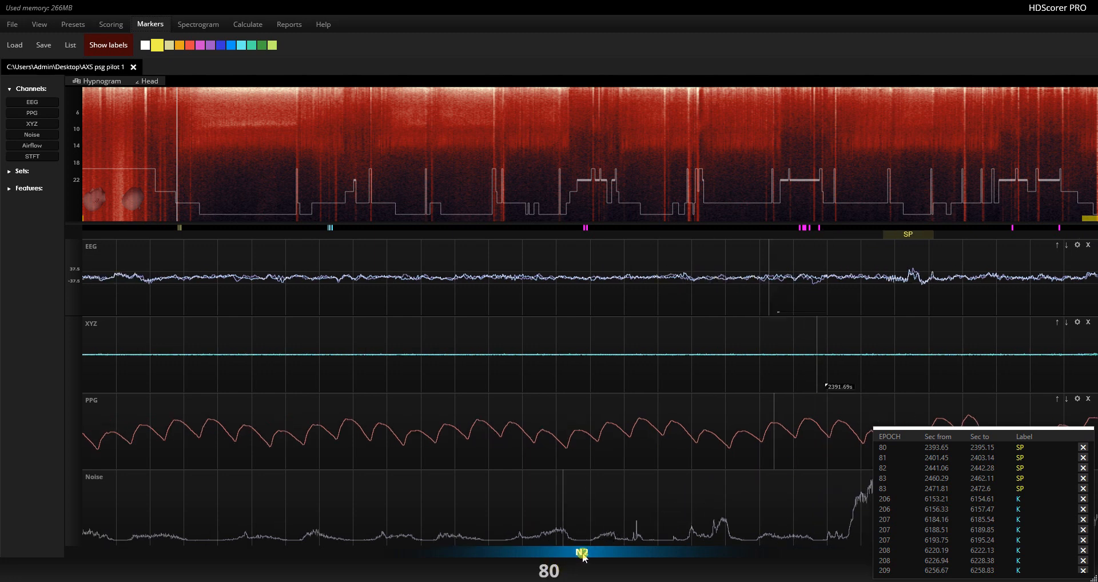
pyautogui.scroll(-2, 575, 533)
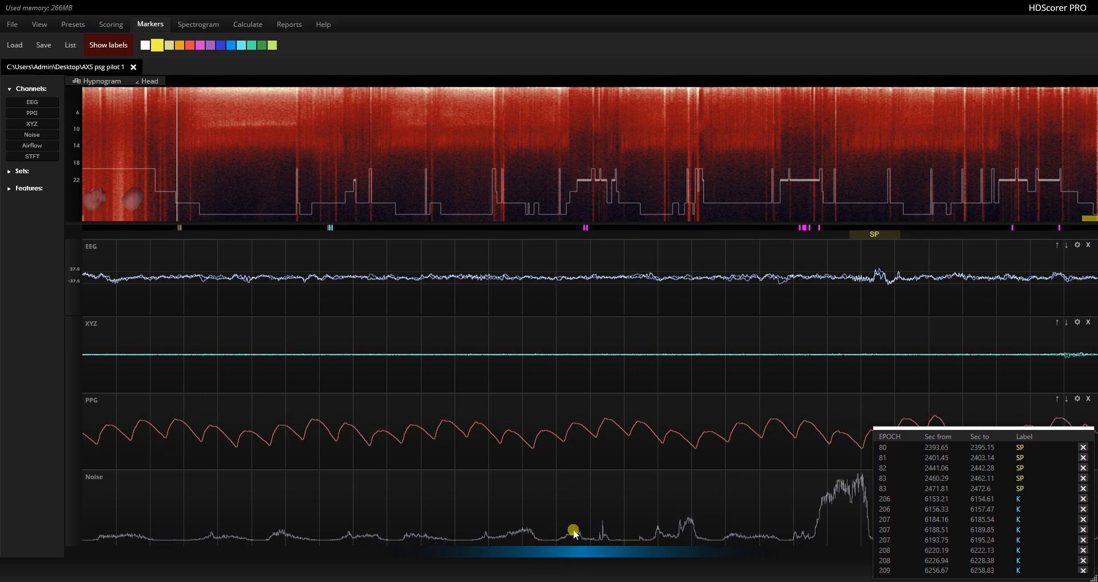
pyautogui.scroll(2, 573, 533)
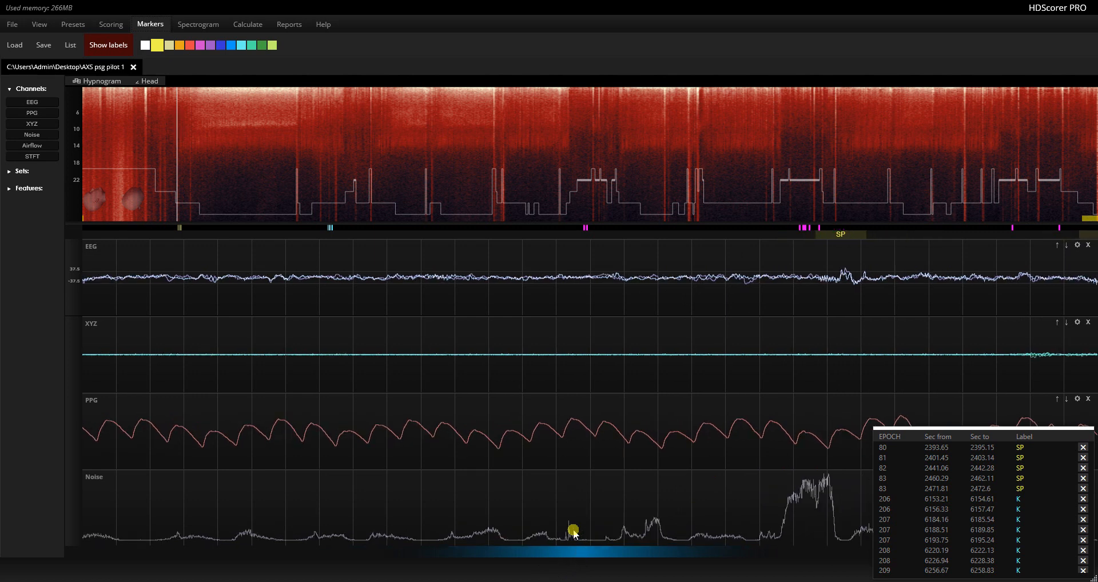
pyautogui.scroll(-1, 574, 534)
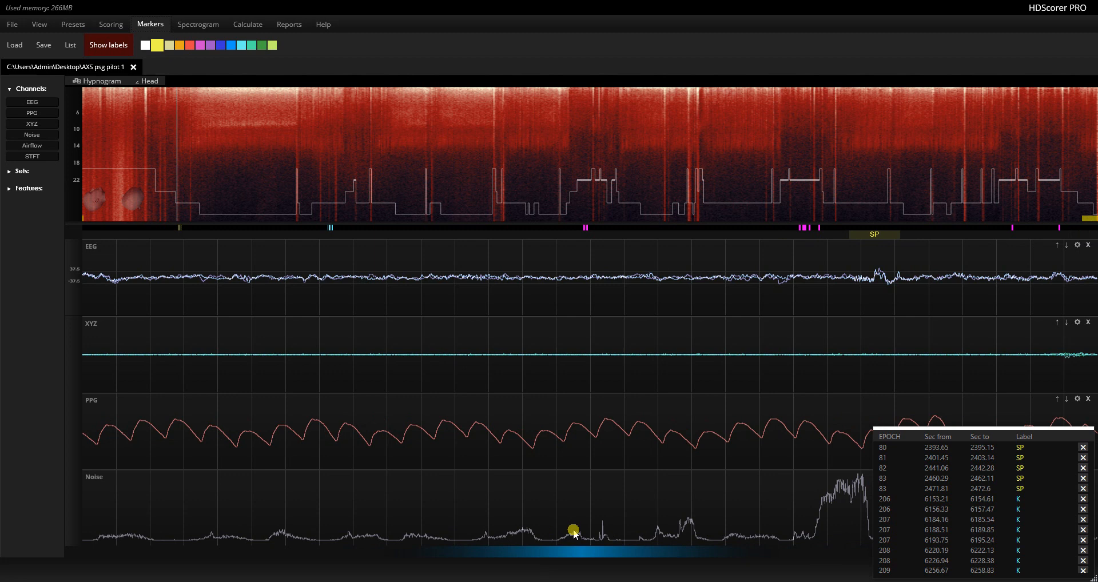
pyautogui.press('2')
pyautogui.press('Return')
pyautogui.press('Right')
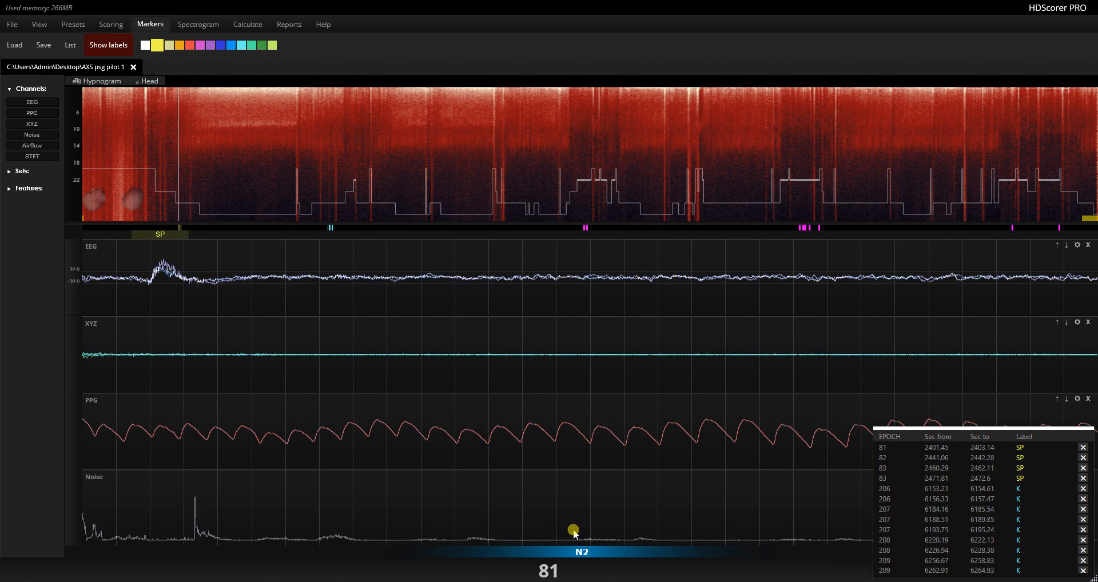
pyautogui.press('Left')
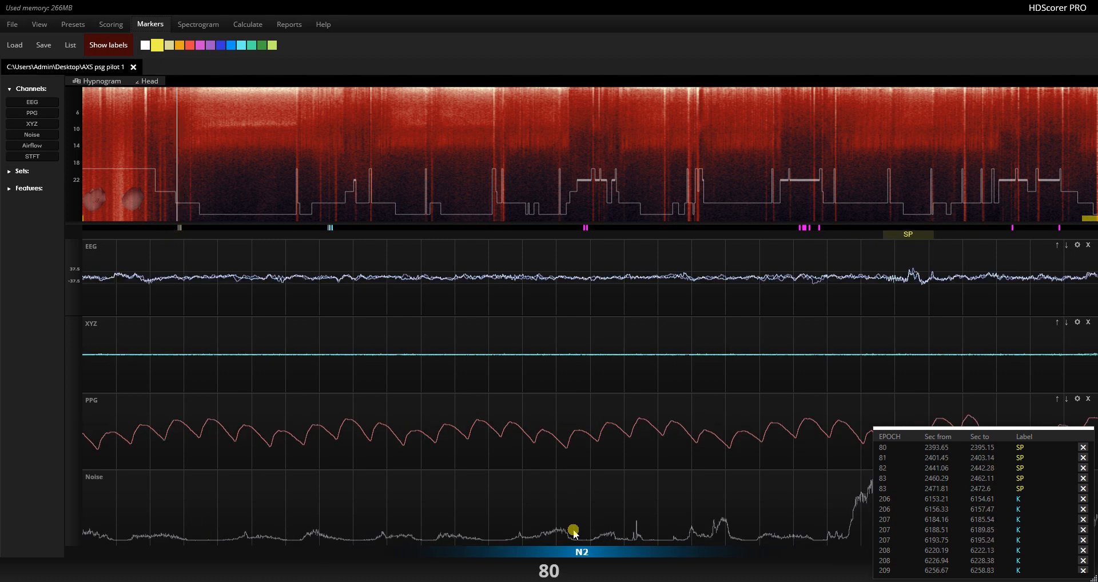
pyautogui.scroll(-2, 574, 531)
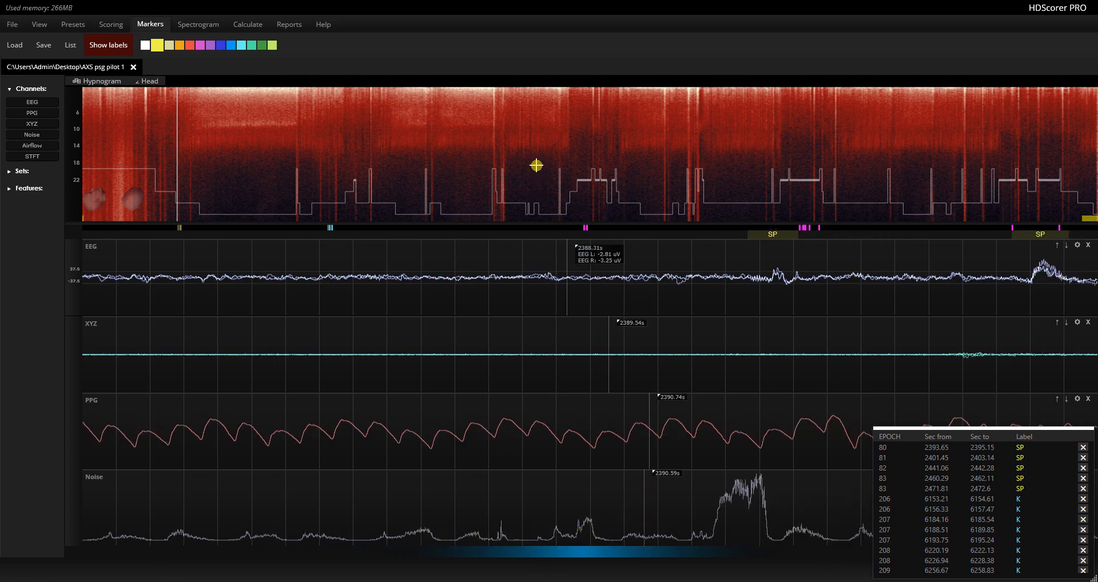
# Examine the signals from epoch 198 onward up to the K-complex markers in epoch 206
pyautogui.moveTo(536, 165); pyautogui.dragTo(410, 160)
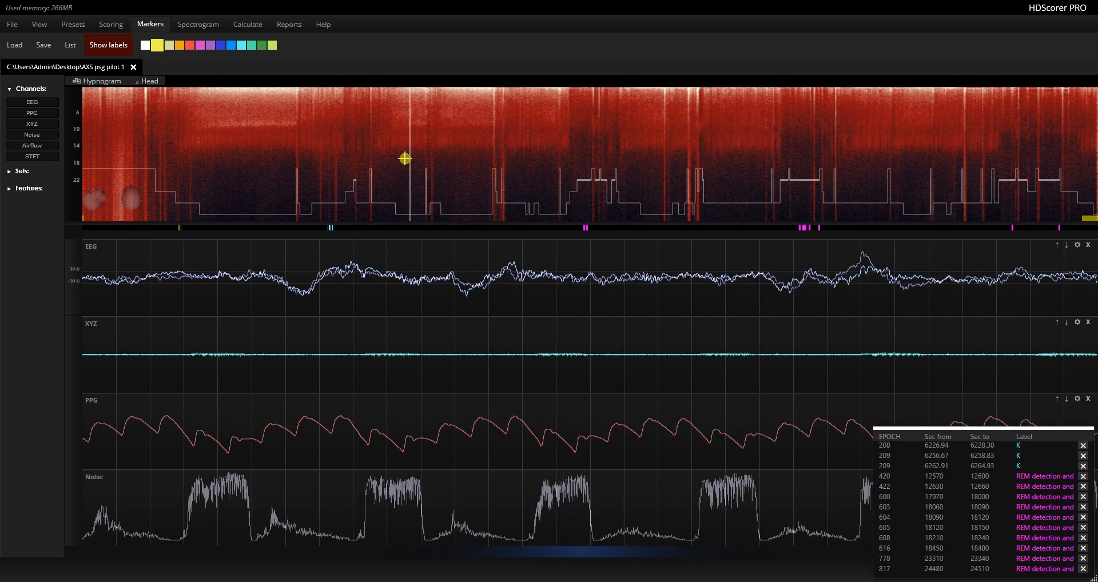
pyautogui.click(318, 176)
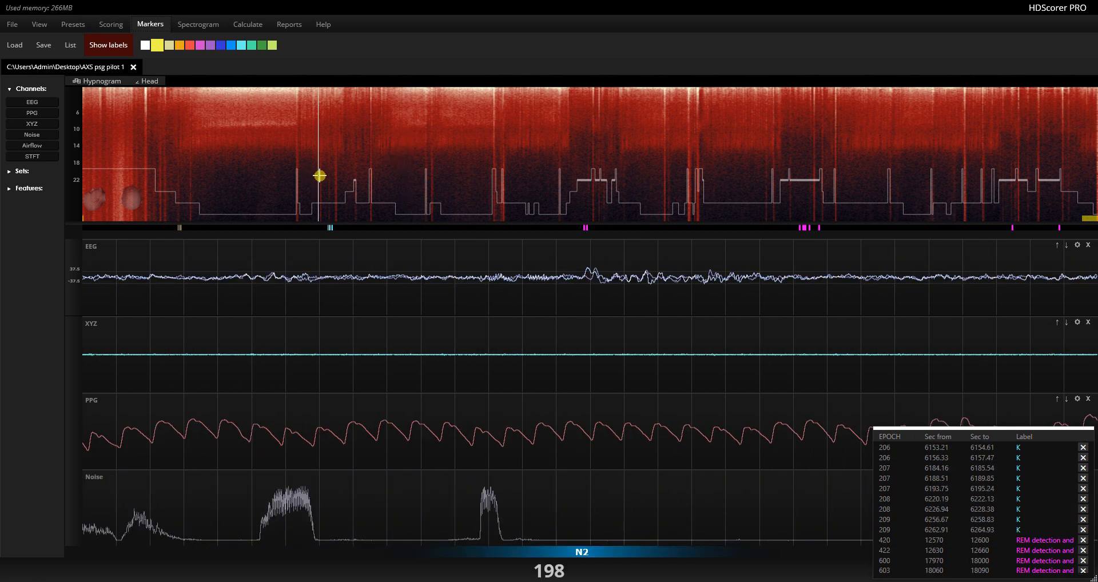
pyautogui.press('Right')
pyautogui.press('Right')
pyautogui.press('Right')
pyautogui.press('Right')
pyautogui.press('Right')
pyautogui.press('Right')
pyautogui.press('Right')
pyautogui.press('Right')
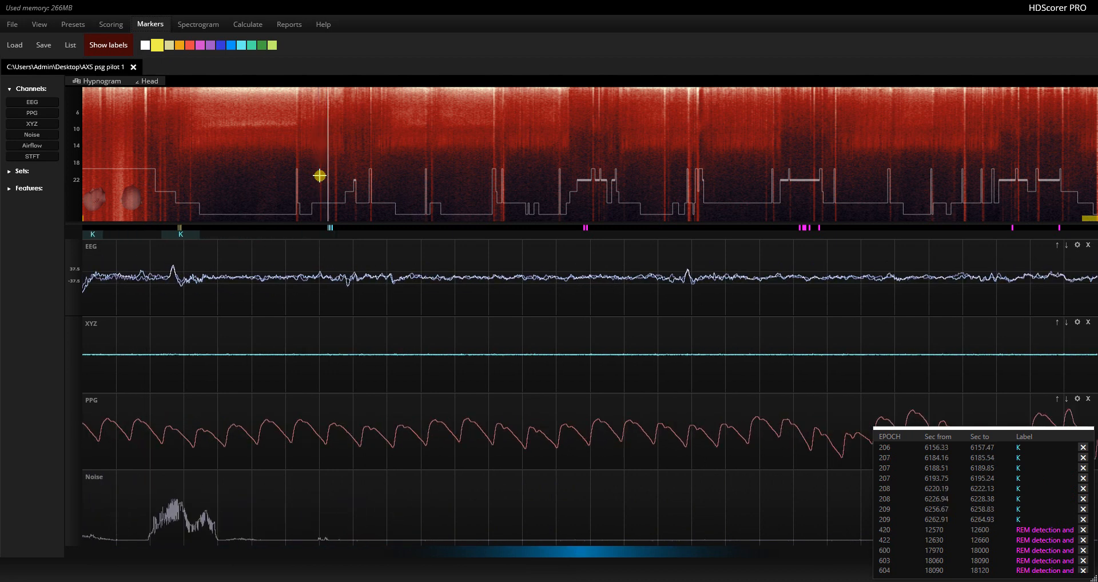
# Add a yellow SP marker to the EEG near the end of epoch 151, at about 4529.0–4532.9 s
pyautogui.click(282, 179)
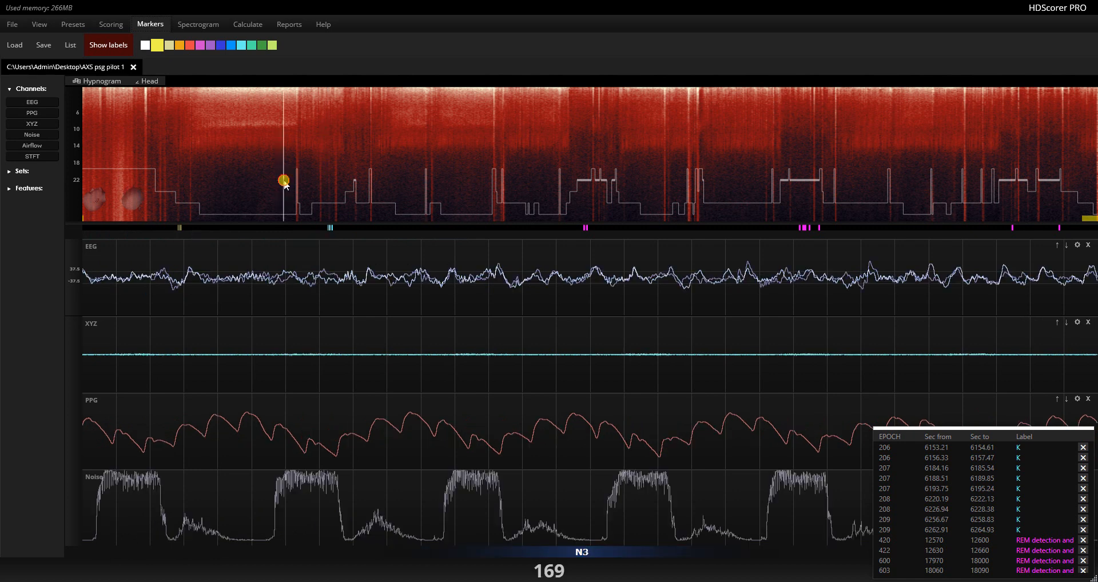
pyautogui.click(262, 181)
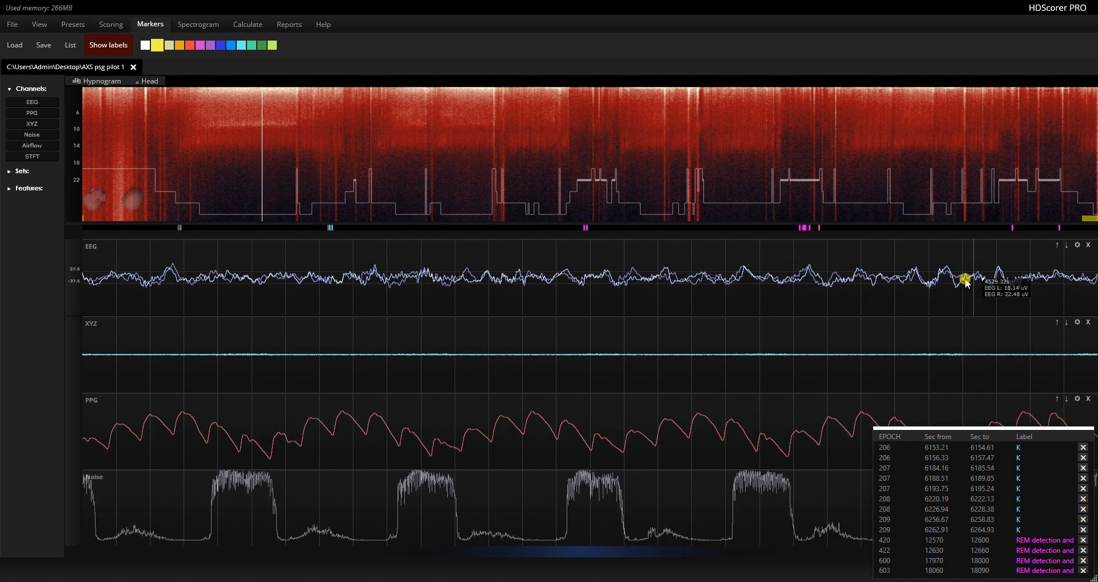
pyautogui.press('a')
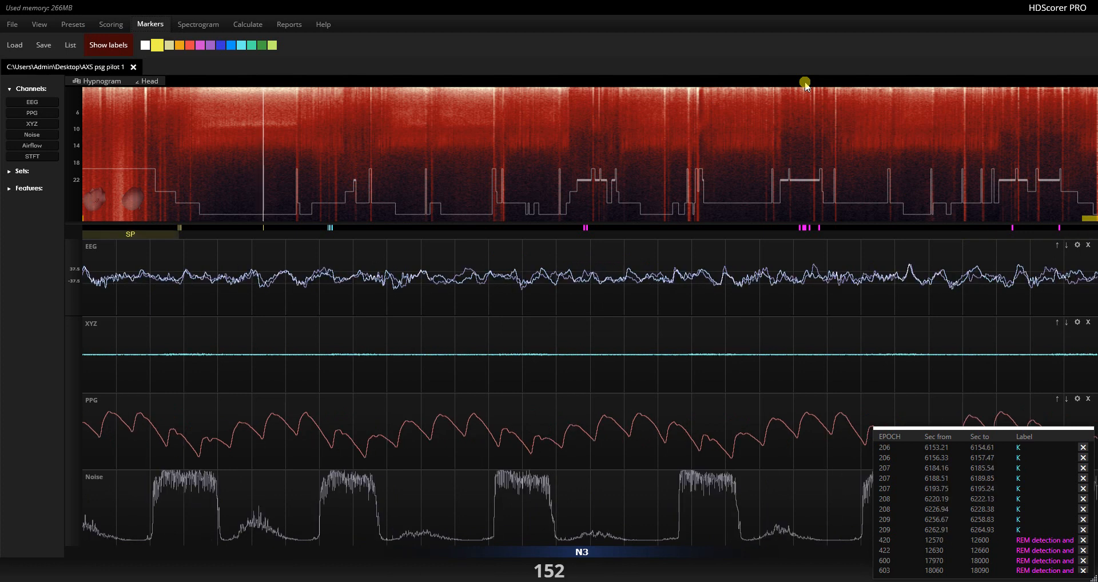
pyautogui.press('Left')
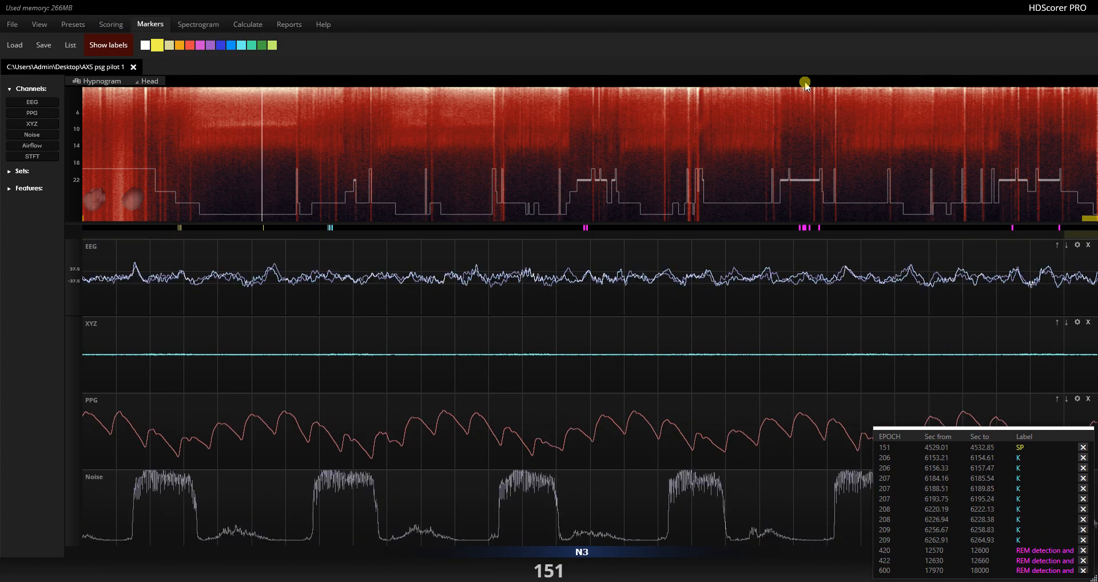
pyautogui.press('Right')
pyautogui.click(691, 181)
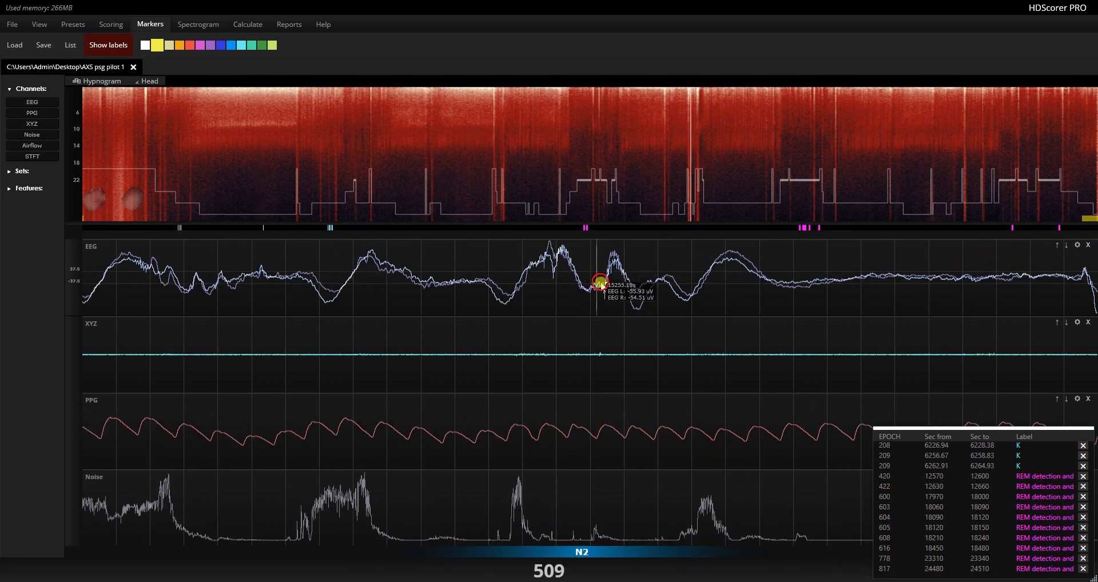
pyautogui.moveTo(597, 283); pyautogui.dragTo(629, 284)
pyautogui.press('a')
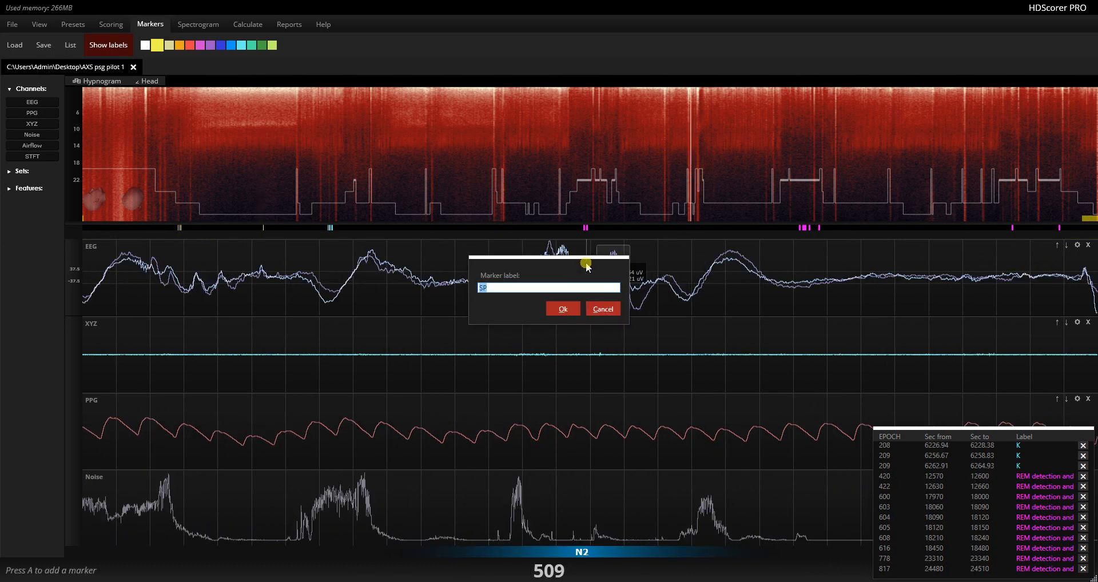
pyautogui.click(602, 309)
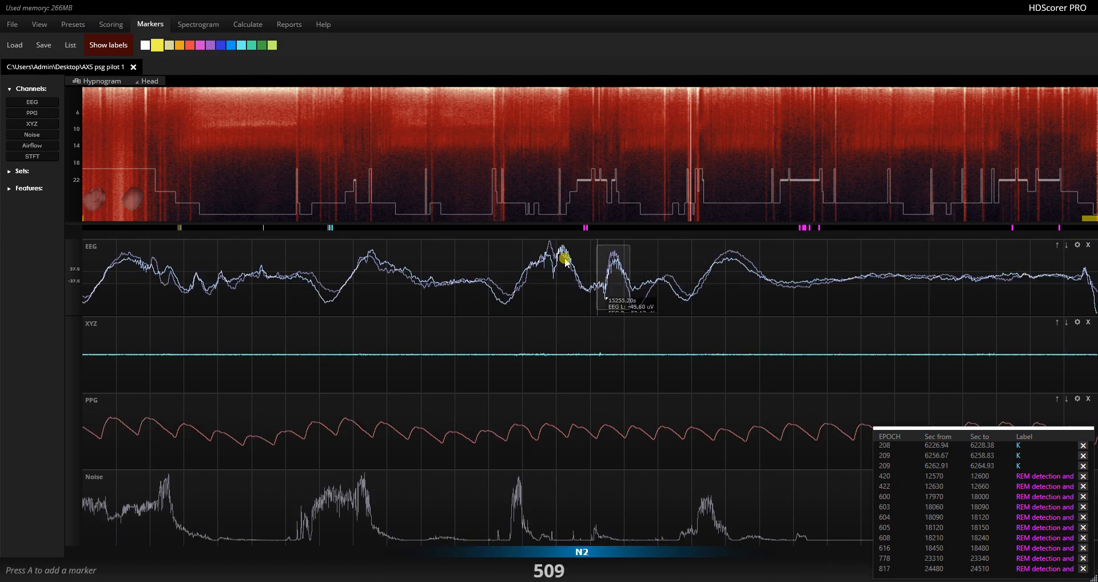
pyautogui.click(262, 47)
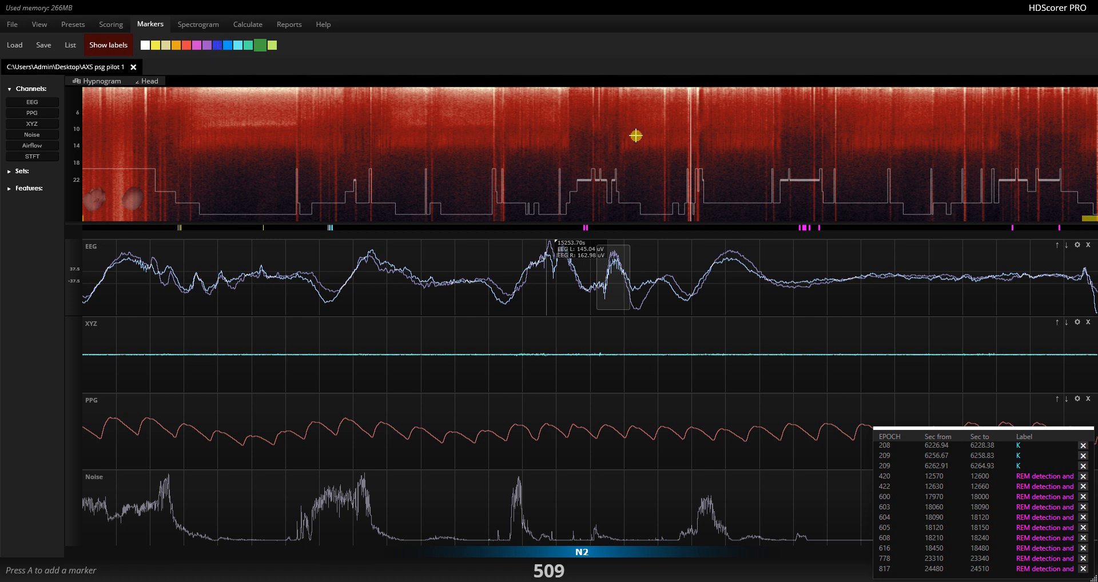
pyautogui.click(679, 151)
# Add two blue SW markers to the EEG in epoch 576, at about 17250.6–17255.2 s and 17272.0–17277.8 s
pyautogui.click(772, 140)
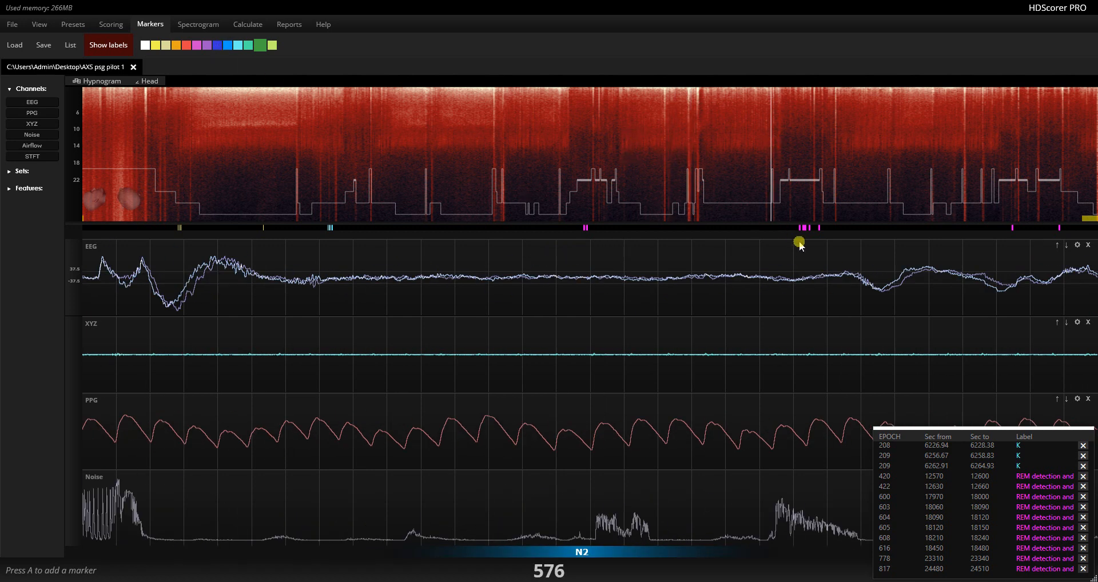
pyautogui.click(216, 47)
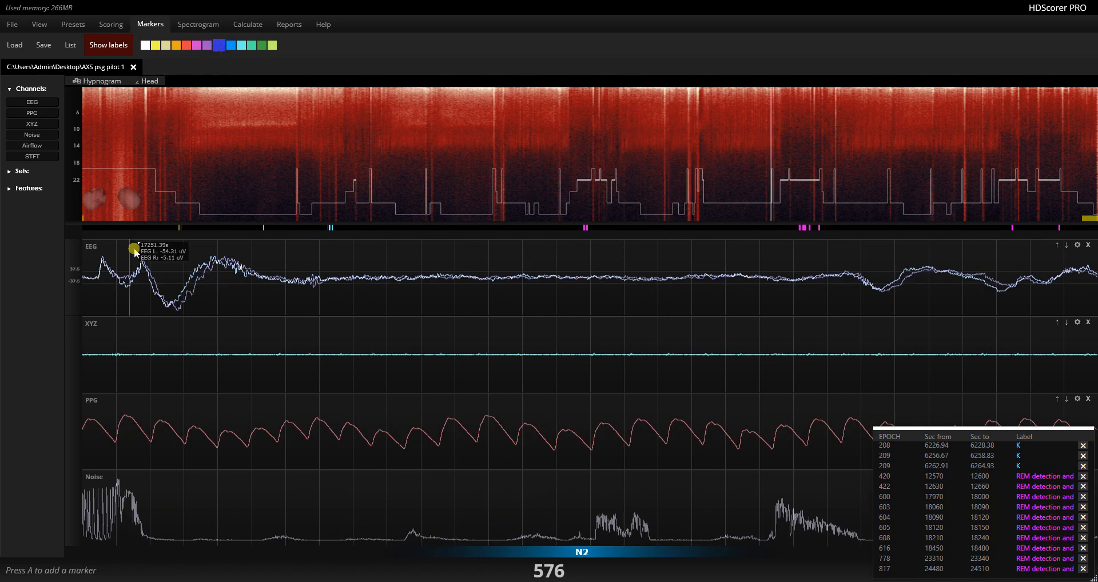
pyautogui.moveTo(101, 274); pyautogui.dragTo(261, 280)
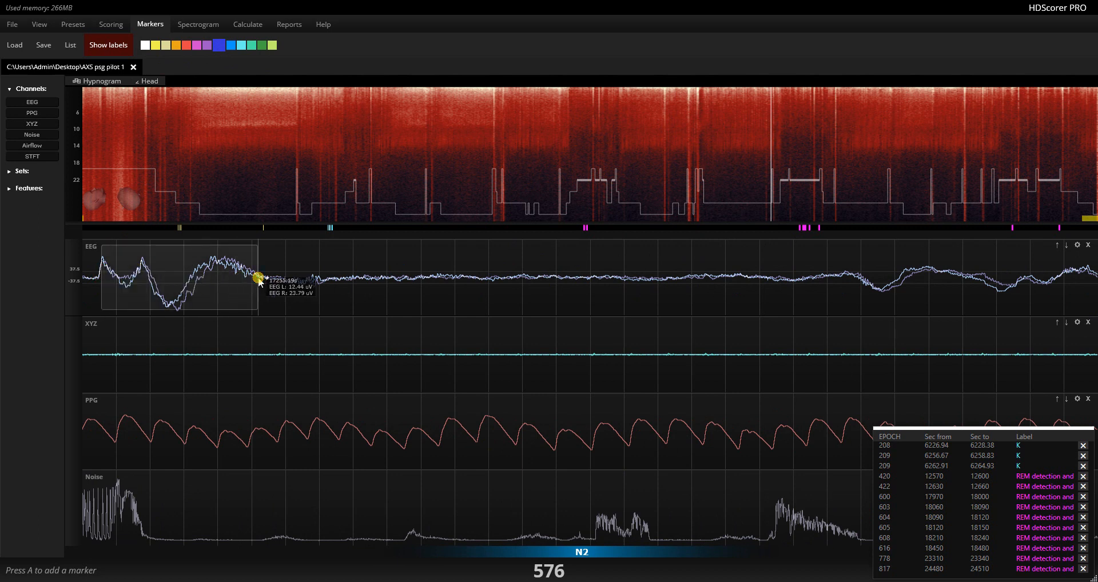
pyautogui.press('a')
pyautogui.write('S')
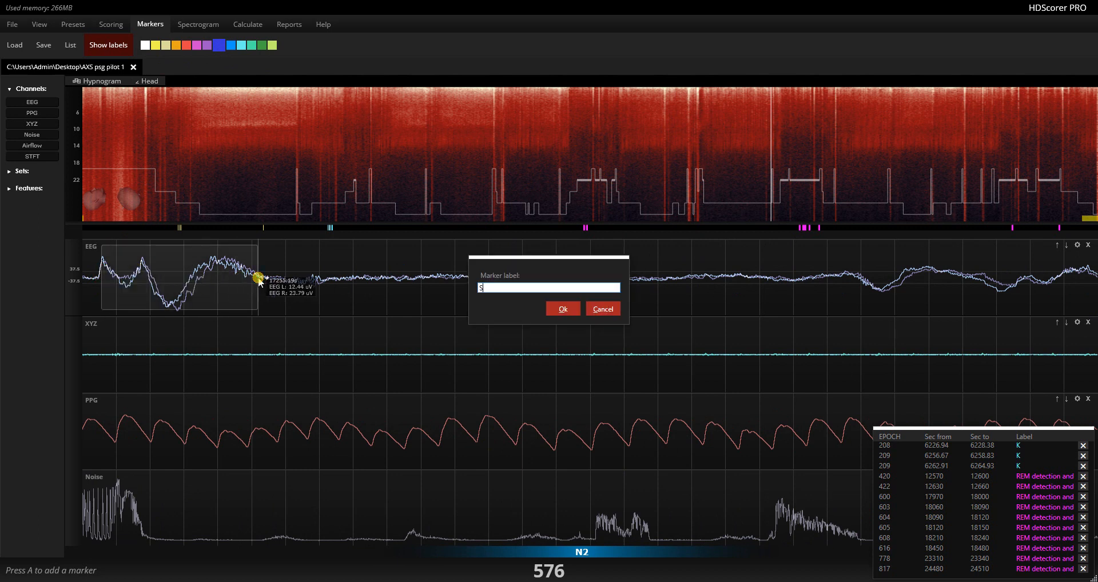
pyautogui.write('W')
pyautogui.press('Return')
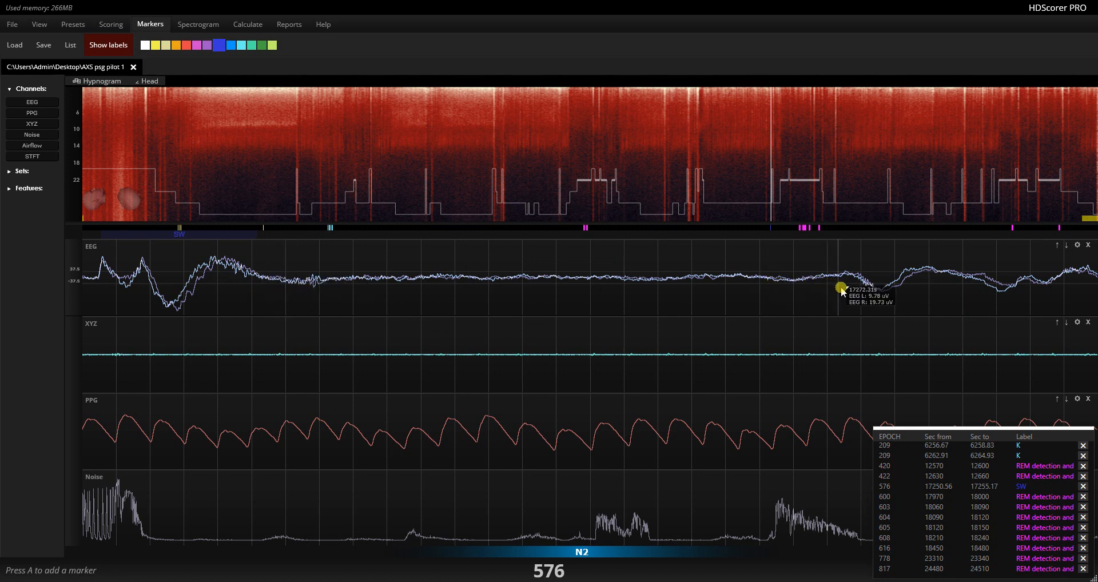
pyautogui.moveTo(839, 289); pyautogui.dragTo(1021, 276)
pyautogui.press('a')
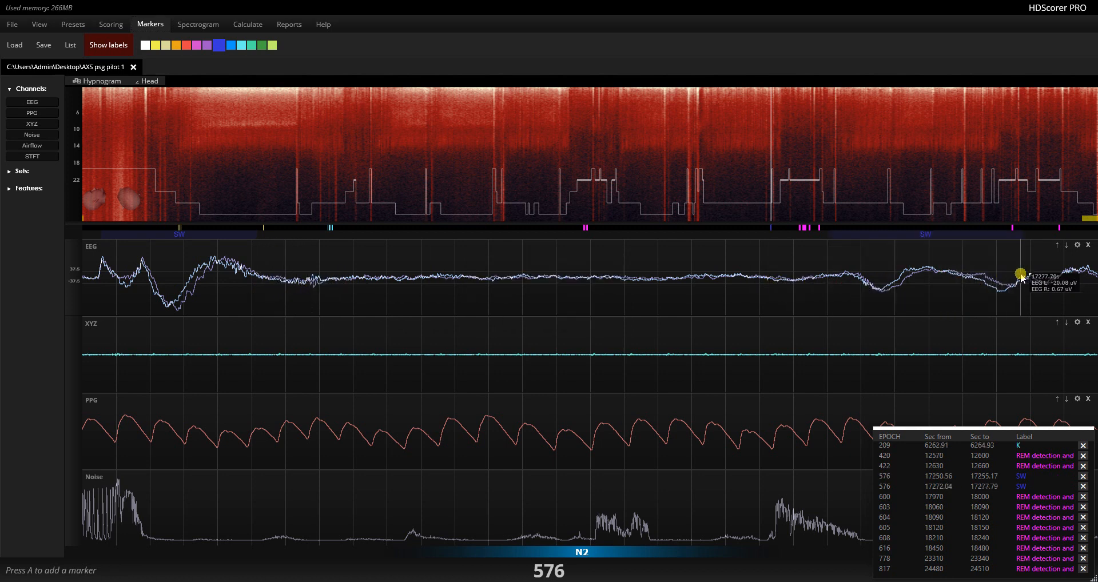
# Enlarge the EEG amplitude and mark the falling edge in epoch 576's second SW event as yellow SP, at about 17272.8–17273.4 s
pyautogui.scroll(3, 857, 303)
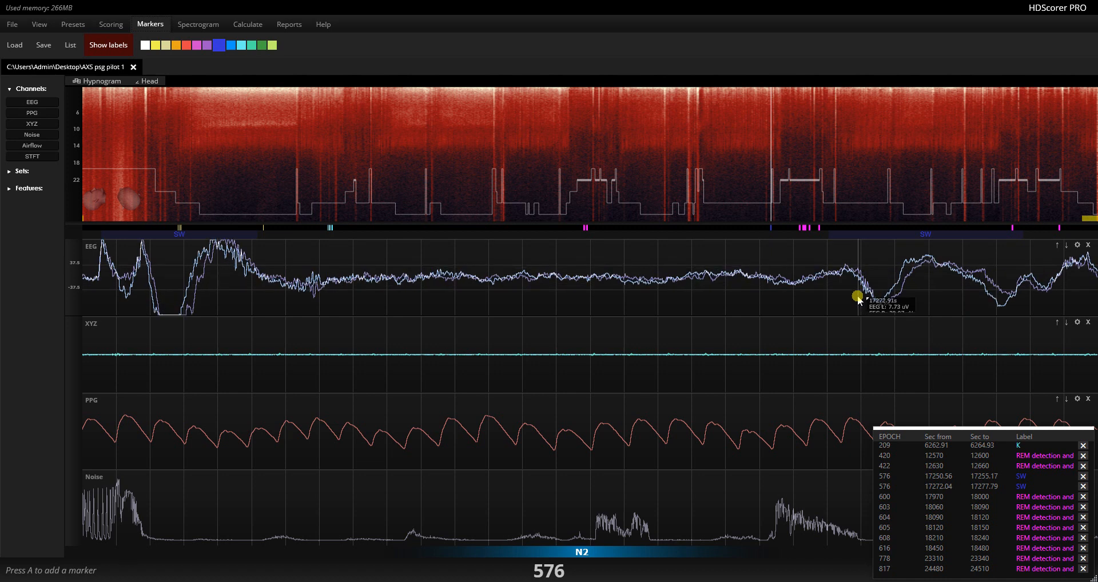
pyautogui.moveTo(855, 296); pyautogui.dragTo(873, 292)
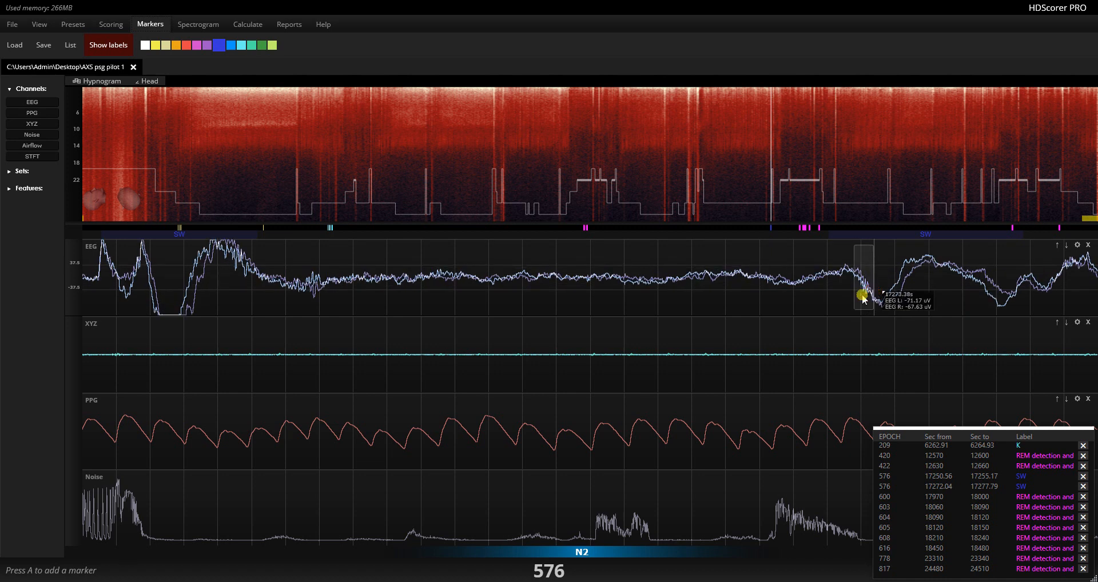
pyautogui.click(155, 48)
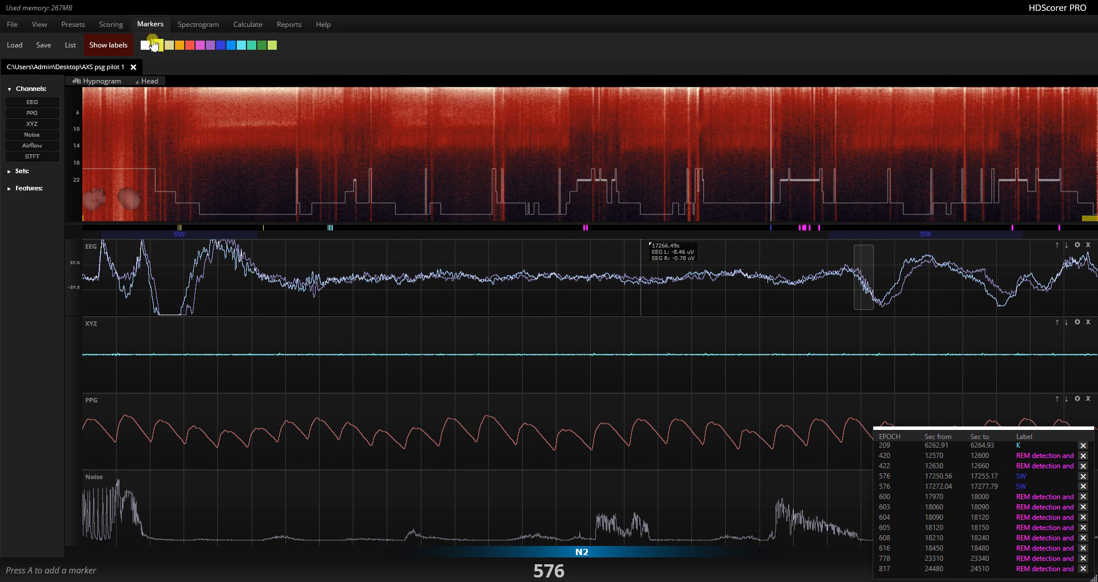
pyautogui.write('a')
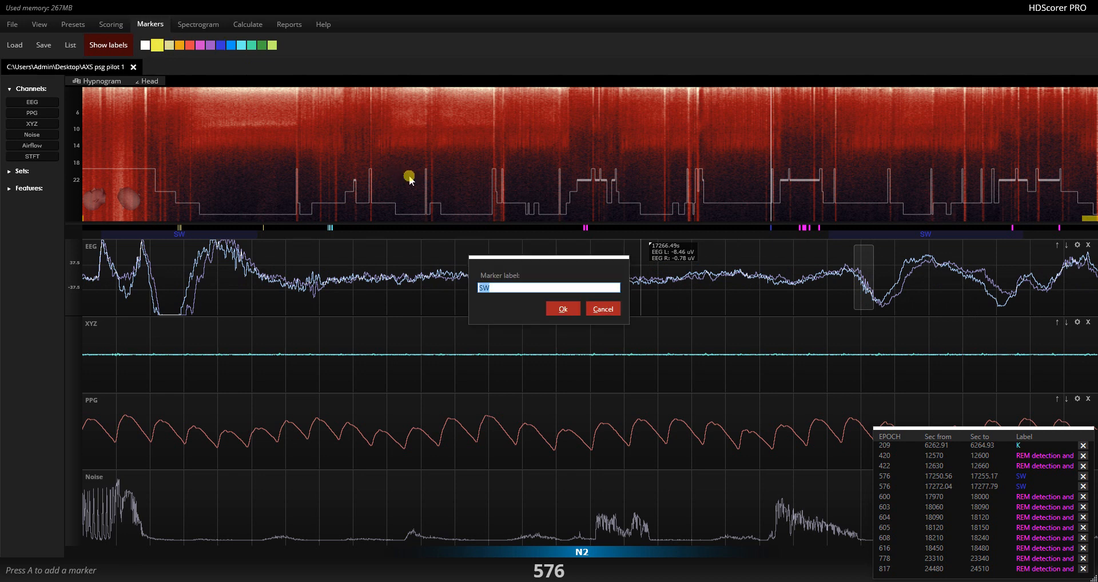
pyautogui.write('SP')
pyautogui.press('Return')
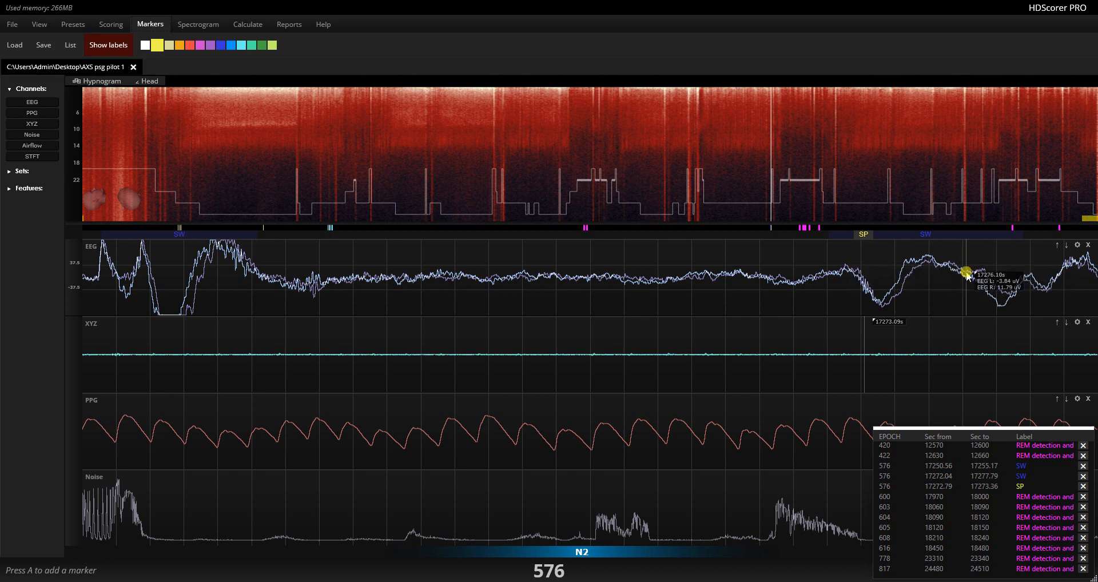
# Mark the movement-related EEG disturbance in epoch 578 with a teal MA label, at about 17322.2–17333.6 s
pyautogui.press('Right')
pyautogui.press('Right')
pyautogui.press('Right')
pyautogui.press('Right')
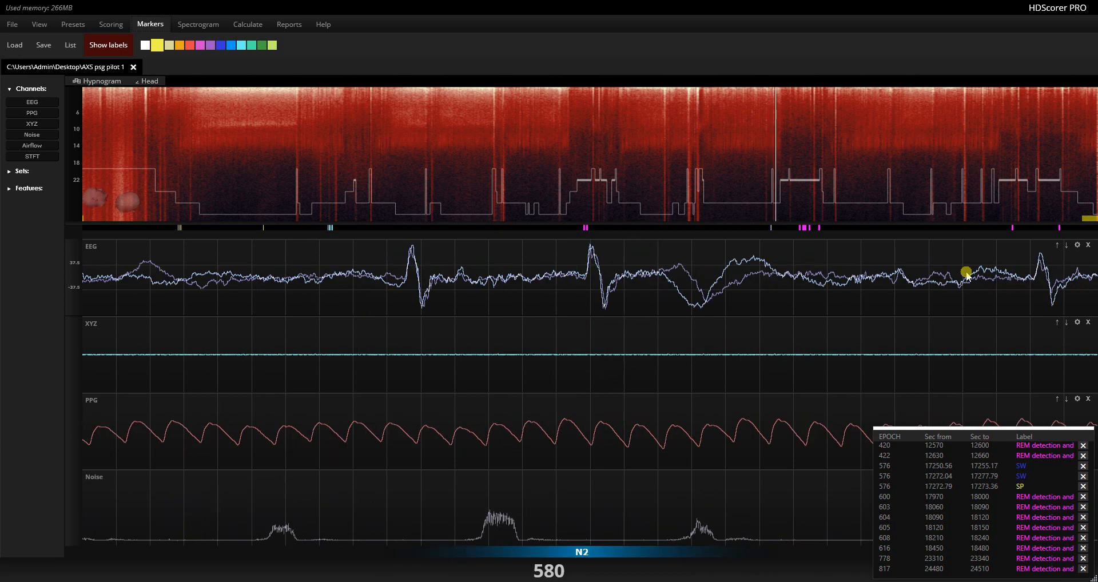
pyautogui.press('Left')
pyautogui.press('Left')
pyautogui.moveTo(496, 299)
pyautogui.mouseDown()
pyautogui.moveTo(777, 294)
pyautogui.moveTo(883, 304)
pyautogui.mouseUp()
pyautogui.click(257, 52)
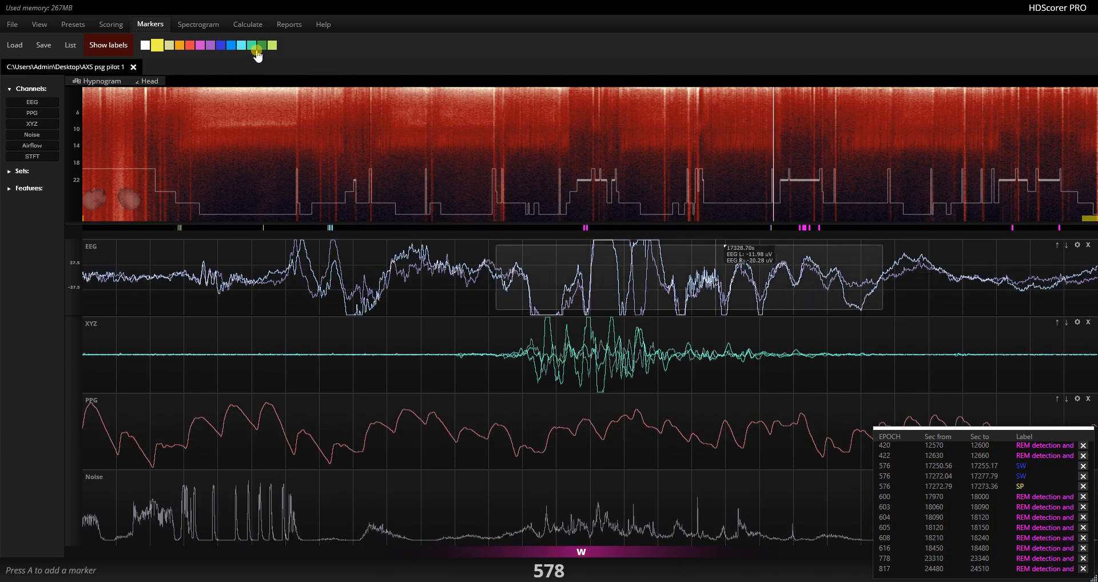
pyautogui.click(255, 50)
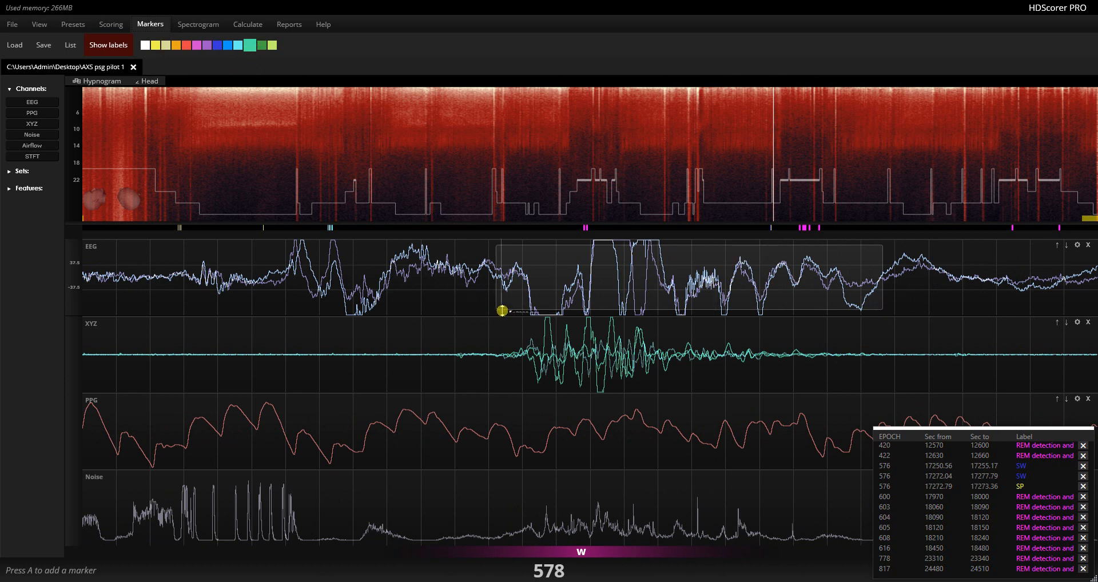
pyautogui.write('aMA')
pyautogui.press('Return')
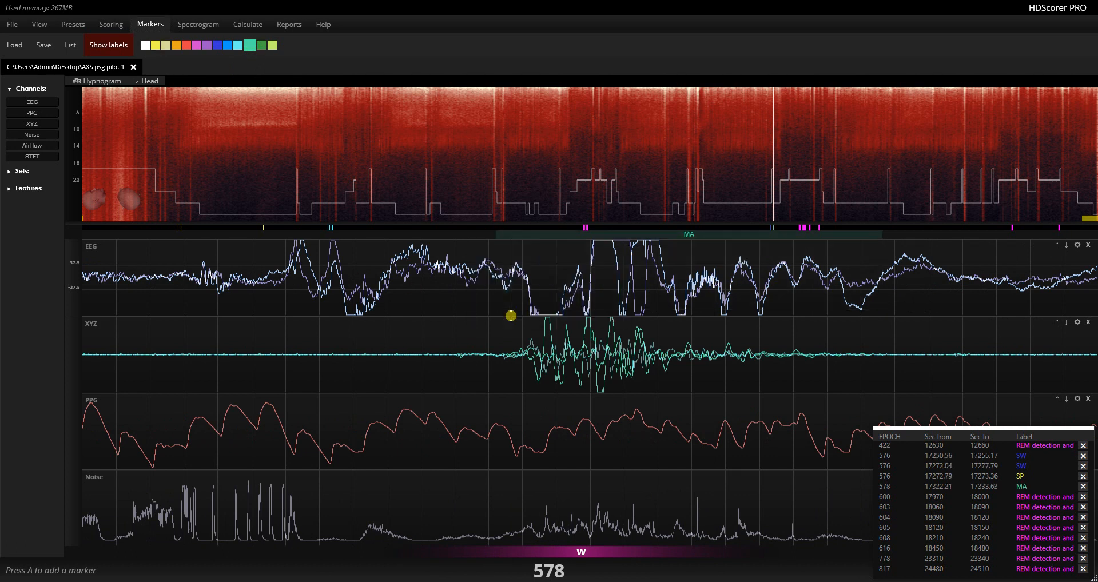
# Mark the first sharp EEG wave in epoch 580 with a light-blue K label, at about 17379.0–17381.0 s
pyautogui.press('Right')
pyautogui.press('Right')
pyautogui.press('Right')
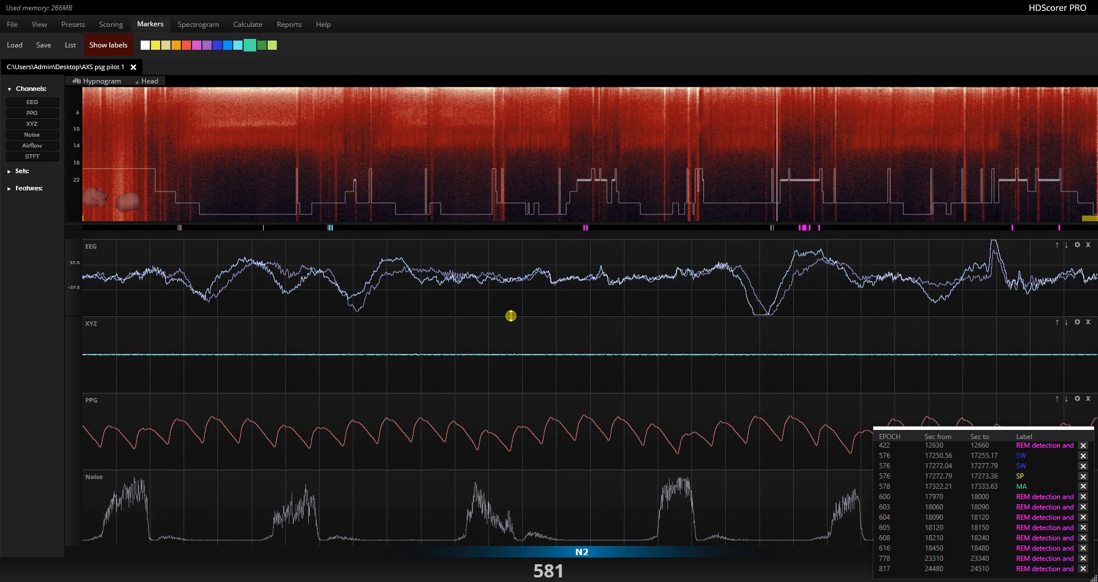
pyautogui.press('Left')
pyautogui.moveTo(387, 282); pyautogui.dragTo(454, 310)
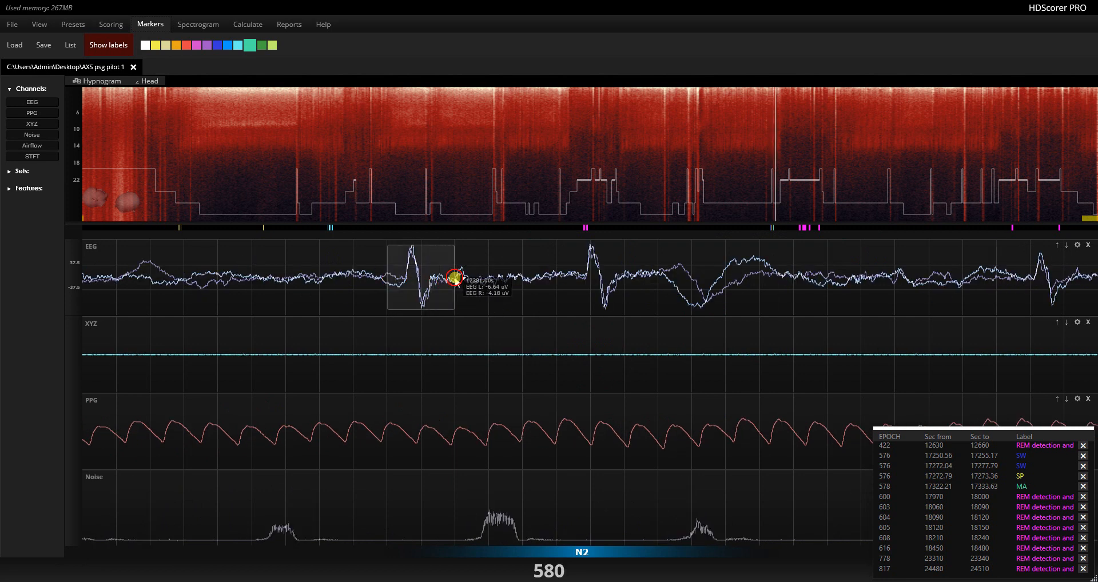
pyautogui.click(246, 55)
pyautogui.write('K')
pyautogui.press('Return')
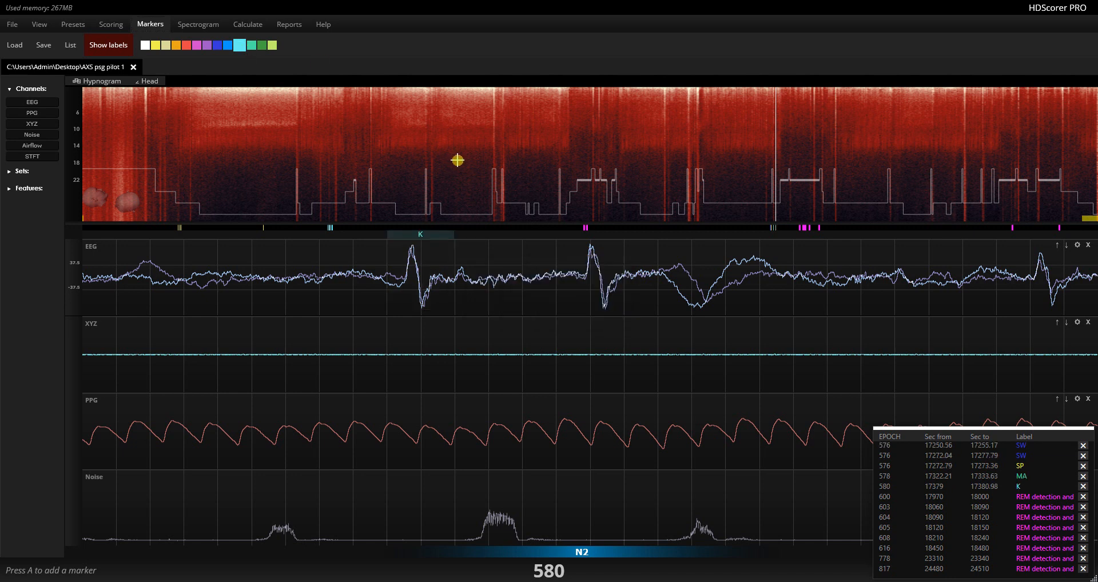
# Add K markers to the other two sharp waves in epoch 580, at about 17384.4–17386.4 s and 17397.8–17399.2 s
pyautogui.moveTo(571, 260); pyautogui.dragTo(636, 269)
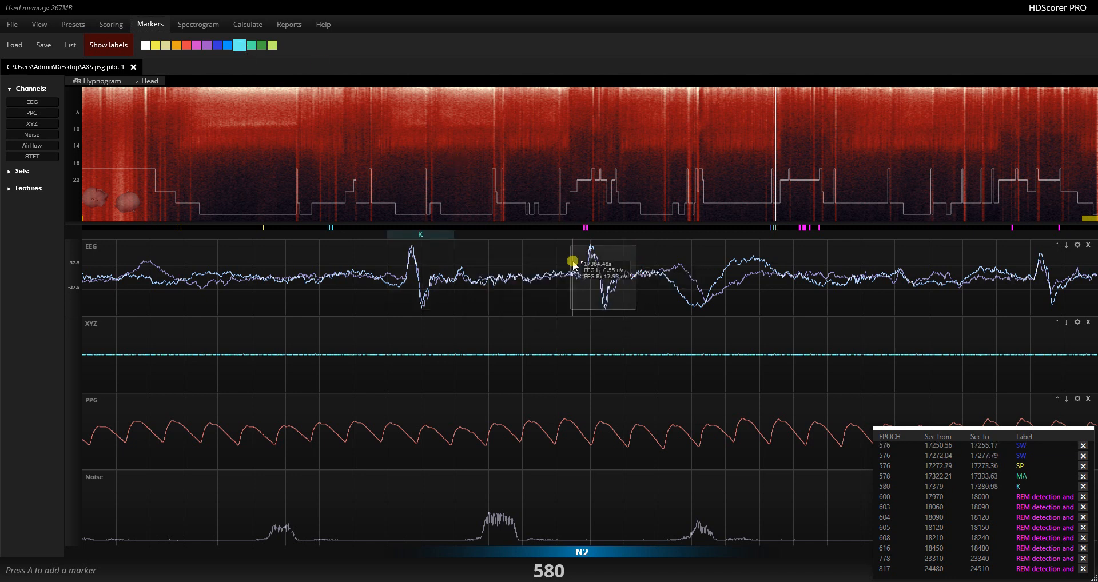
pyautogui.write('aK')
pyautogui.press('Return')
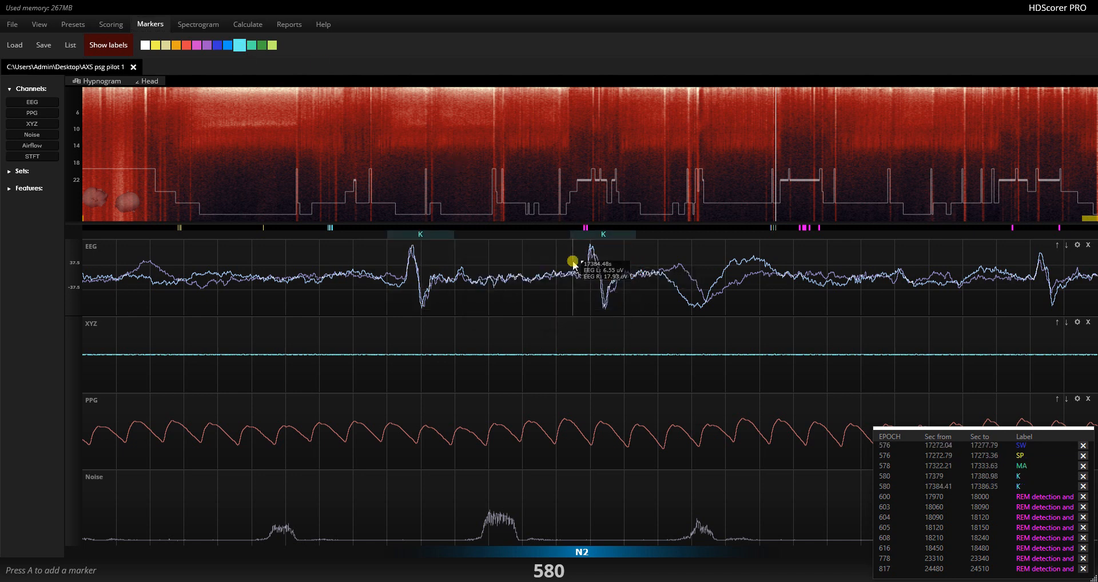
pyautogui.moveTo(1025, 290); pyautogui.dragTo(1071, 289)
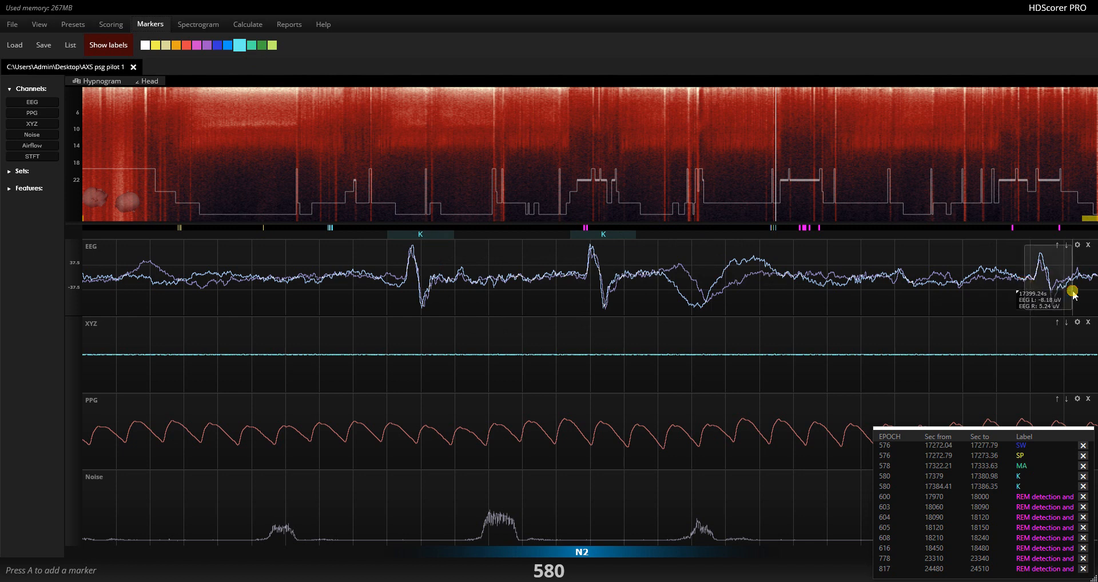
pyautogui.write('aK')
pyautogui.press('Return')
# Mark the sharp EEG wave at the start of epoch 582 with a K label, at about 17430.6–17432.4 s
pyautogui.press('Right')
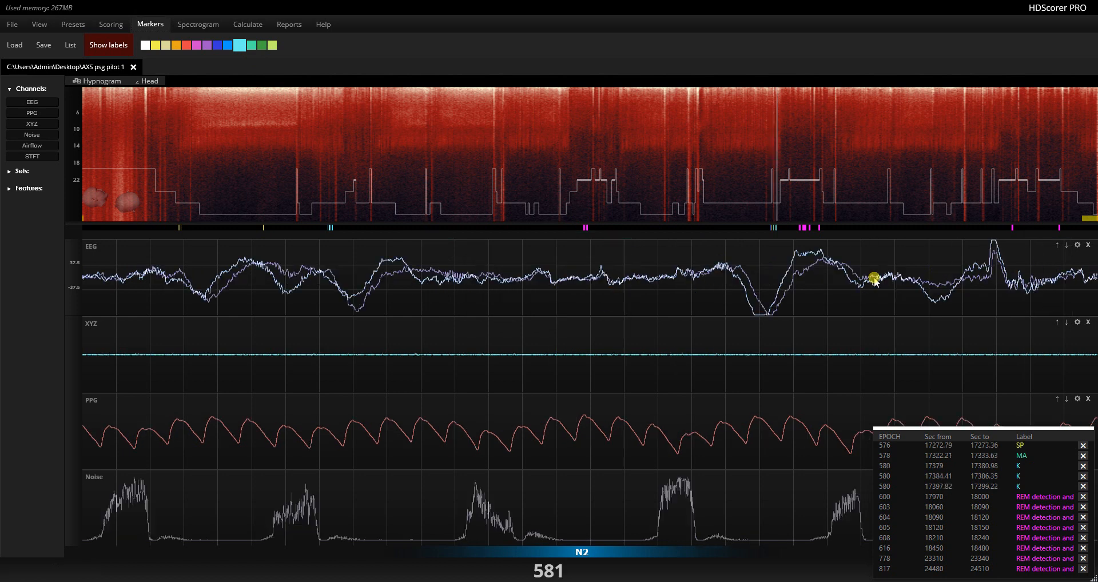
pyautogui.press('Left')
pyautogui.press('Right')
pyautogui.press('Right')
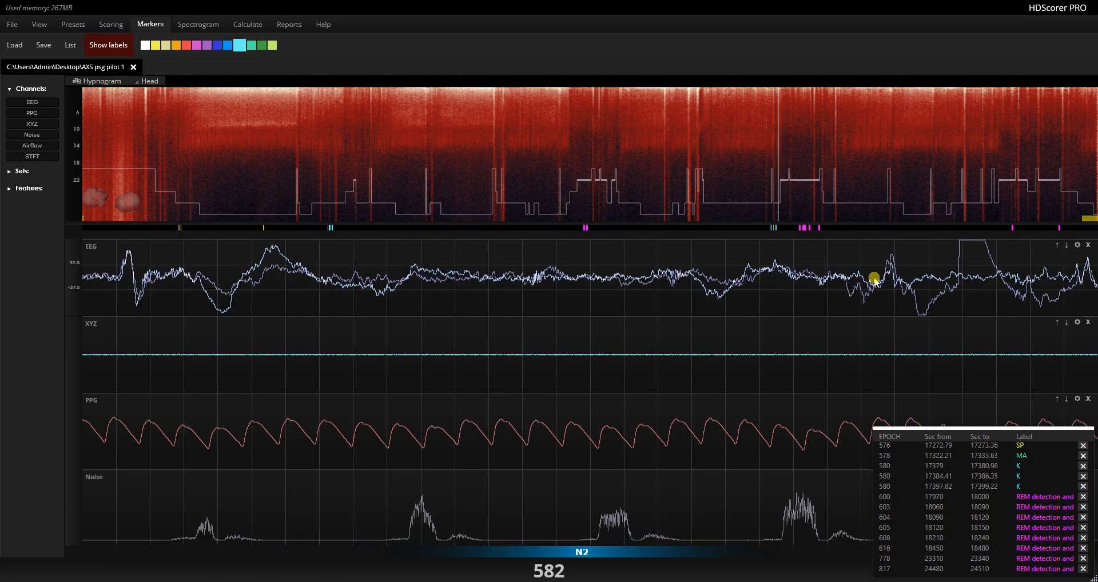
pyautogui.moveTo(104, 270); pyautogui.dragTo(165, 278)
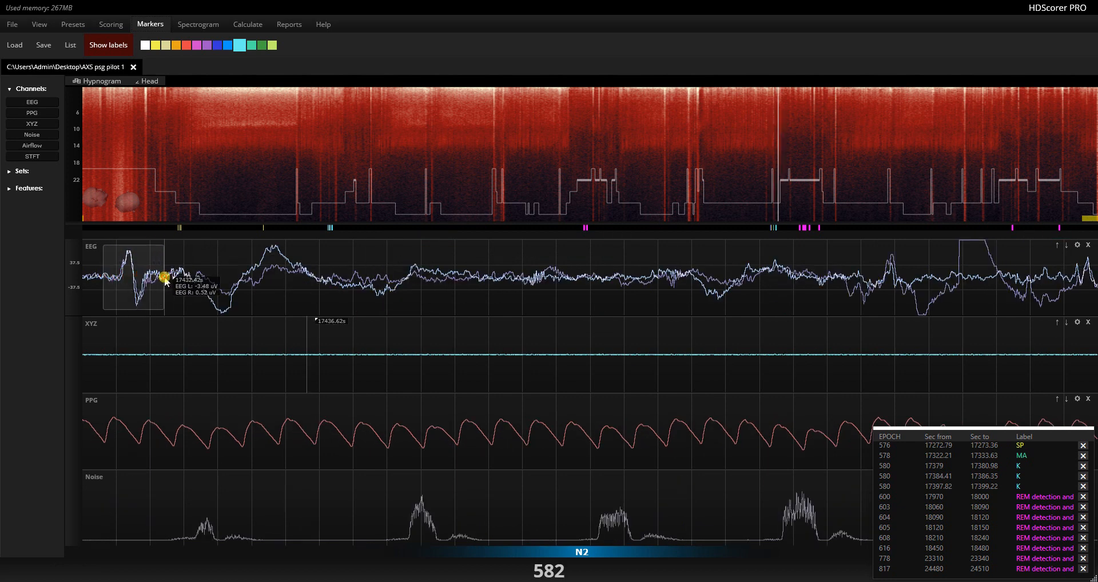
pyautogui.press('a')
pyautogui.press('Return')
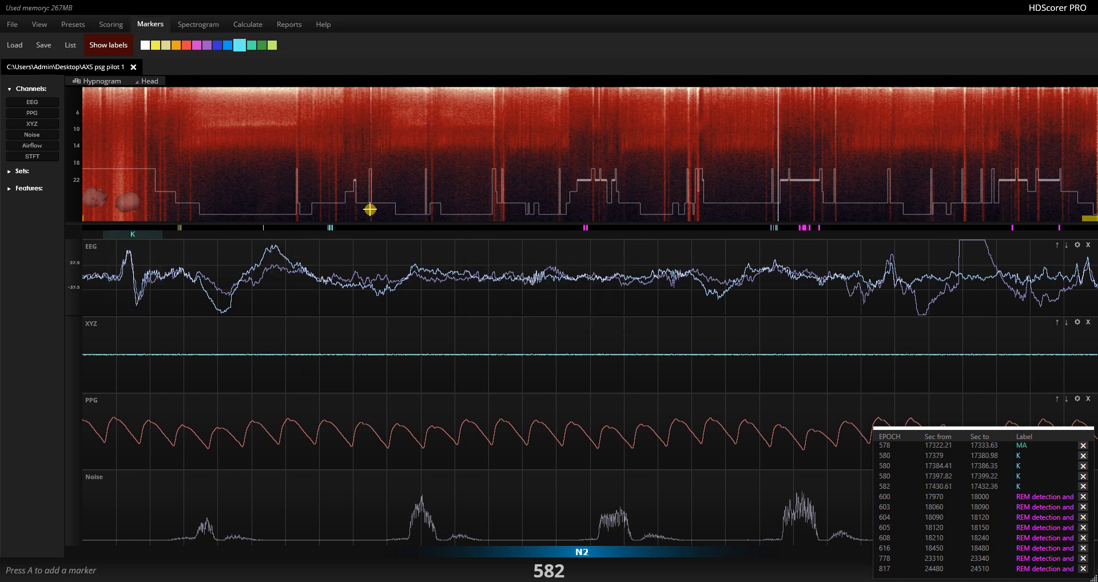
# Review the K markers in epoch 580, and jump from the marker list to the events in epochs 600 and 576
pyautogui.press('Left')
pyautogui.press('Left')
pyautogui.press('Left')
pyautogui.press('Right')
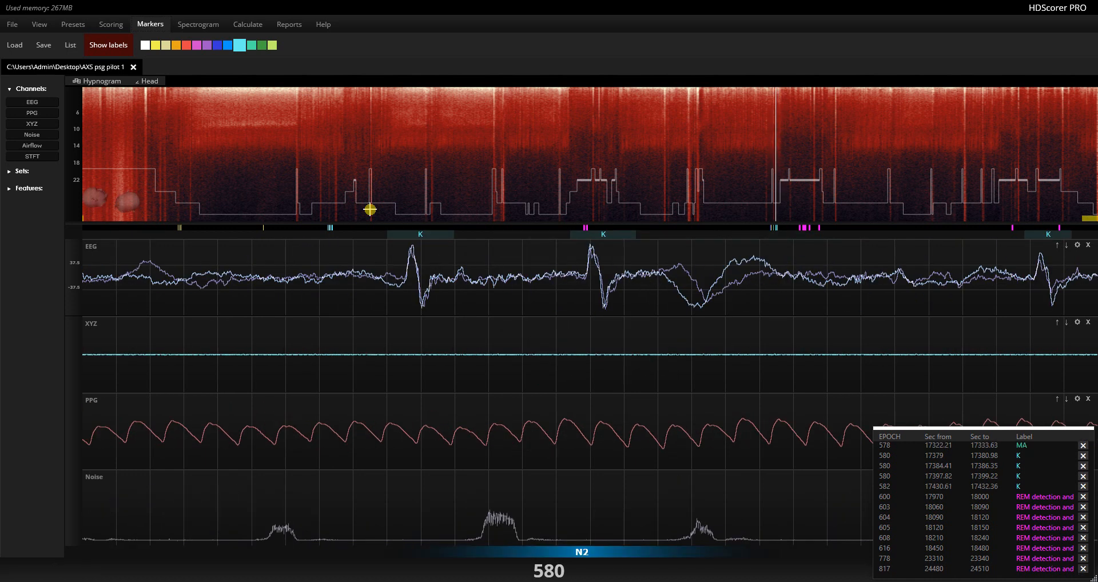
pyautogui.click(992, 498)
pyautogui.scroll(4, 989, 500)
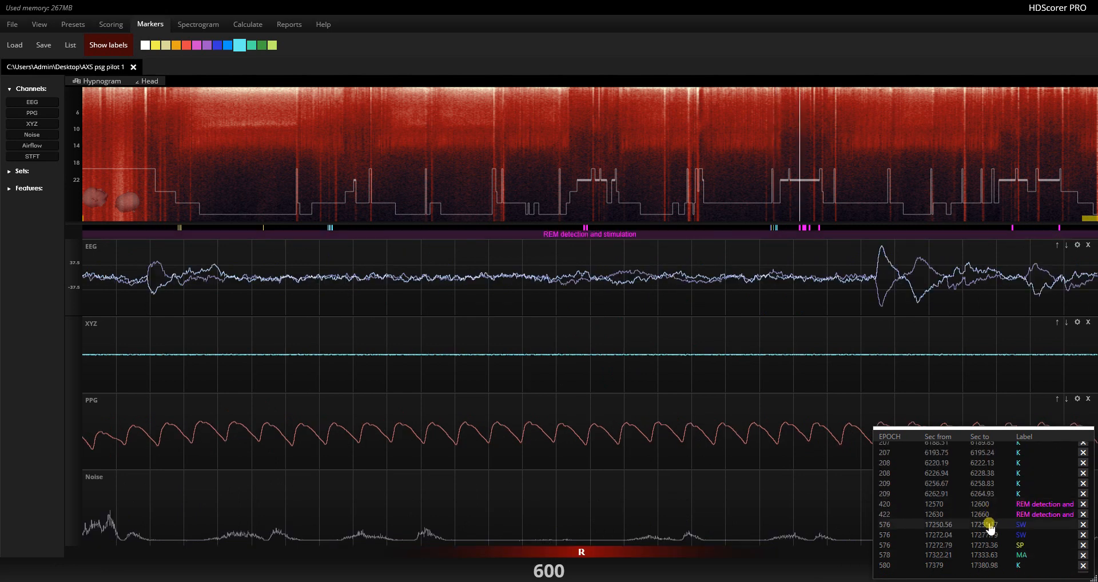
pyautogui.click(989, 525)
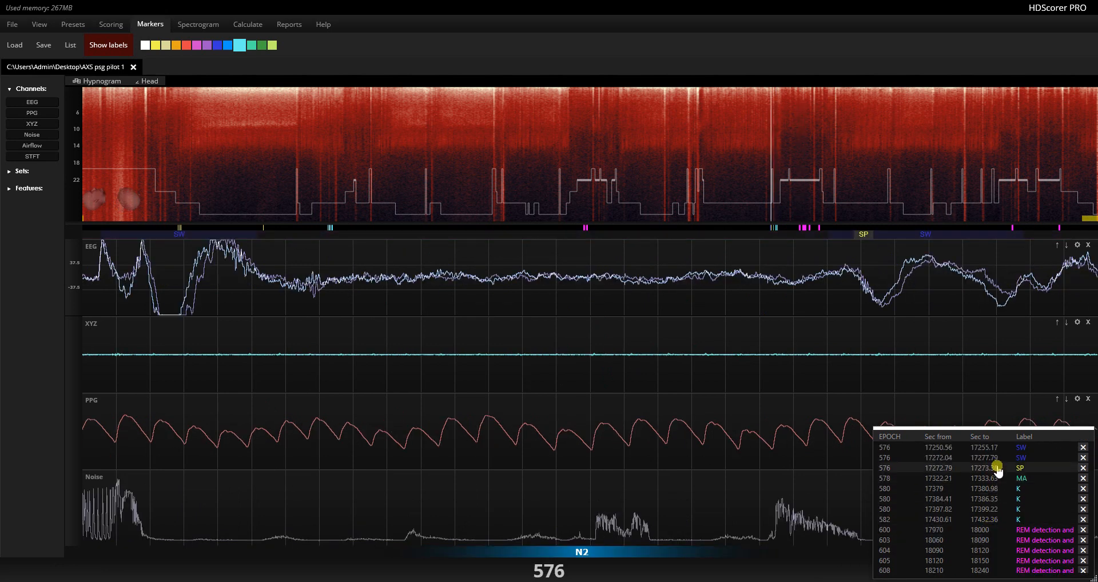
# Visit the listed K markers in epochs 206 to 209 and examine their EEG waveforms
pyautogui.scroll(10, 998, 475)
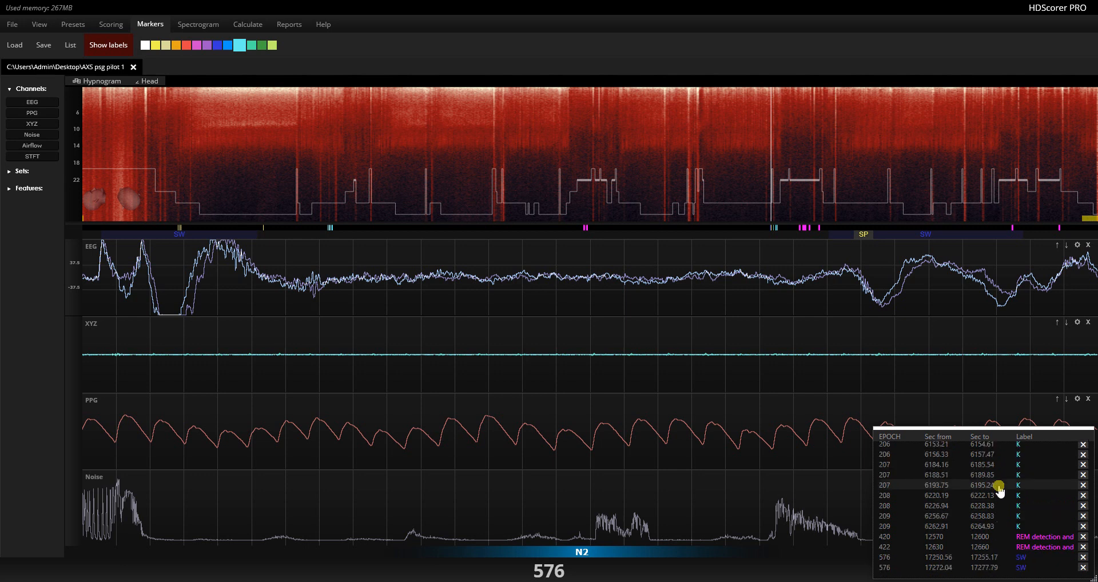
pyautogui.click(1000, 498)
pyautogui.scroll(-3, 999, 491)
pyautogui.click(998, 461)
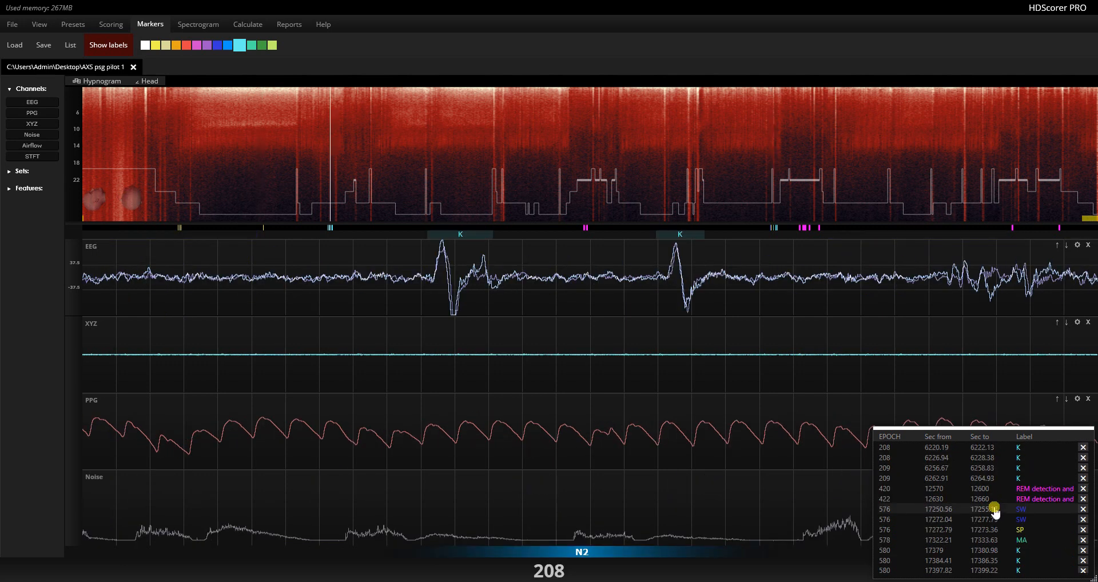
pyautogui.scroll(2, 998, 461)
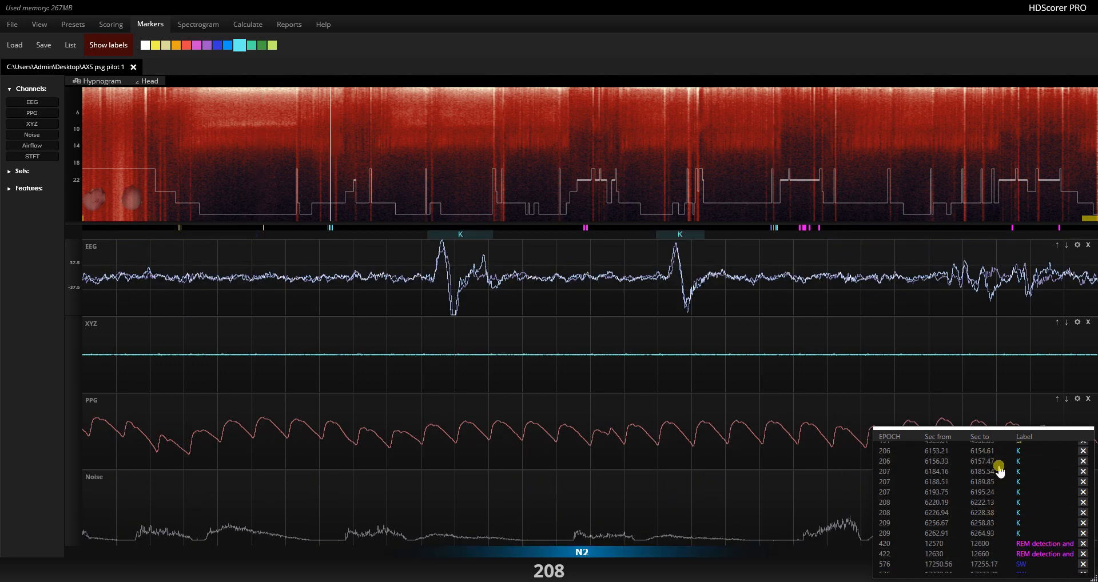
pyautogui.click(999, 460)
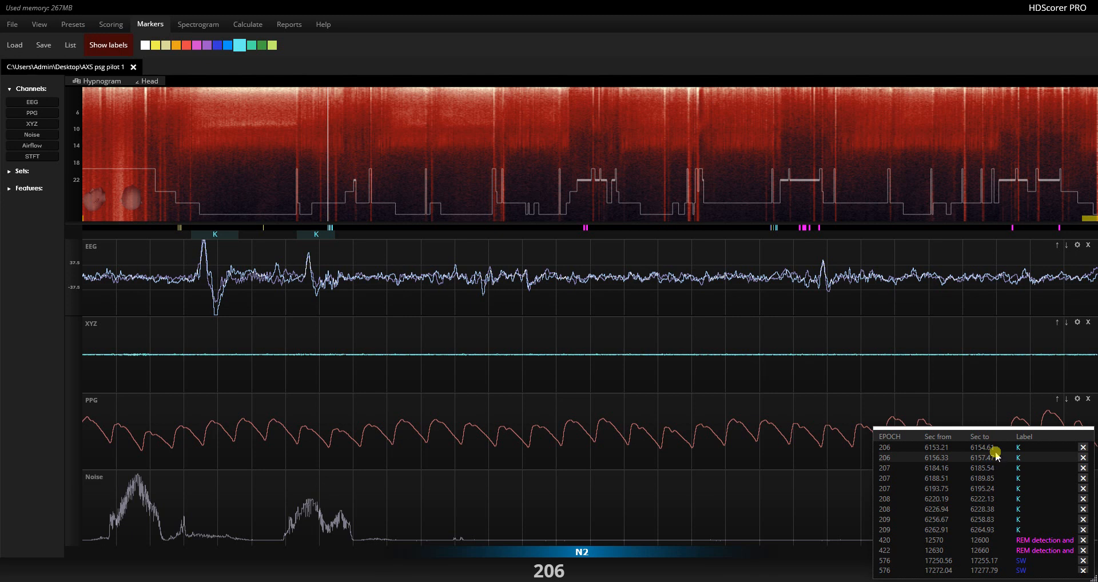
pyautogui.scroll(-1, 995, 455)
pyautogui.click(994, 472)
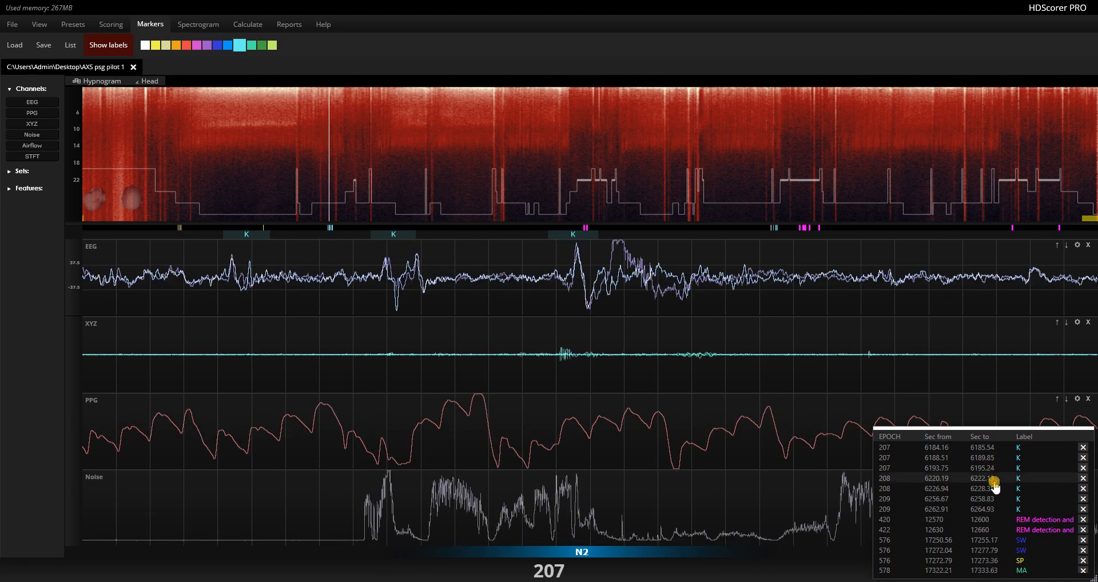
pyautogui.click(994, 481)
pyautogui.click(995, 481)
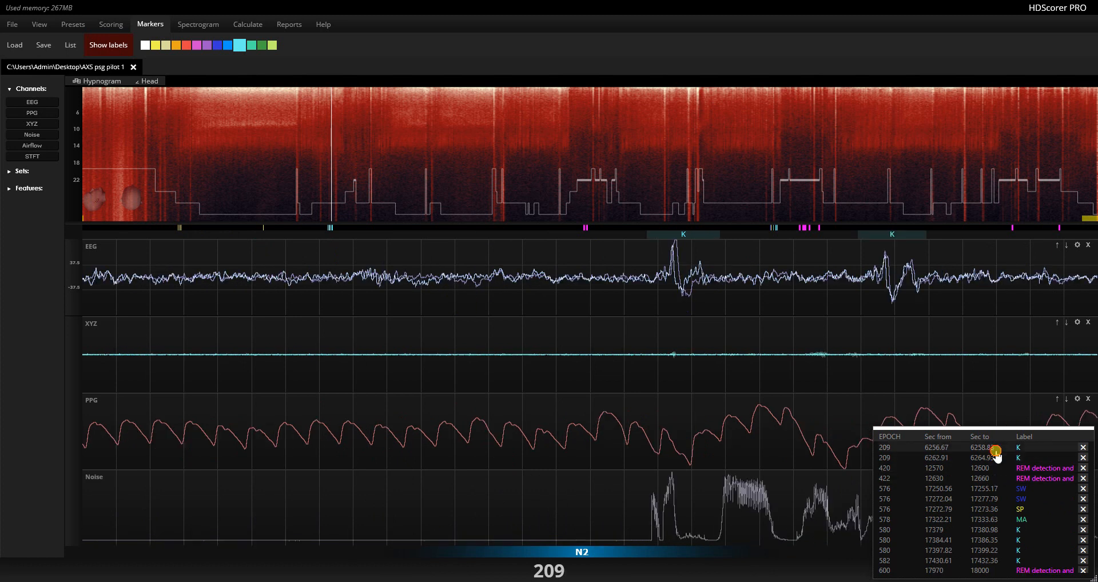
# Visit the listed MA marker in epoch 578, the K markers in epochs 580 and 582, and the SP marker in epoch 151
pyautogui.click(996, 519)
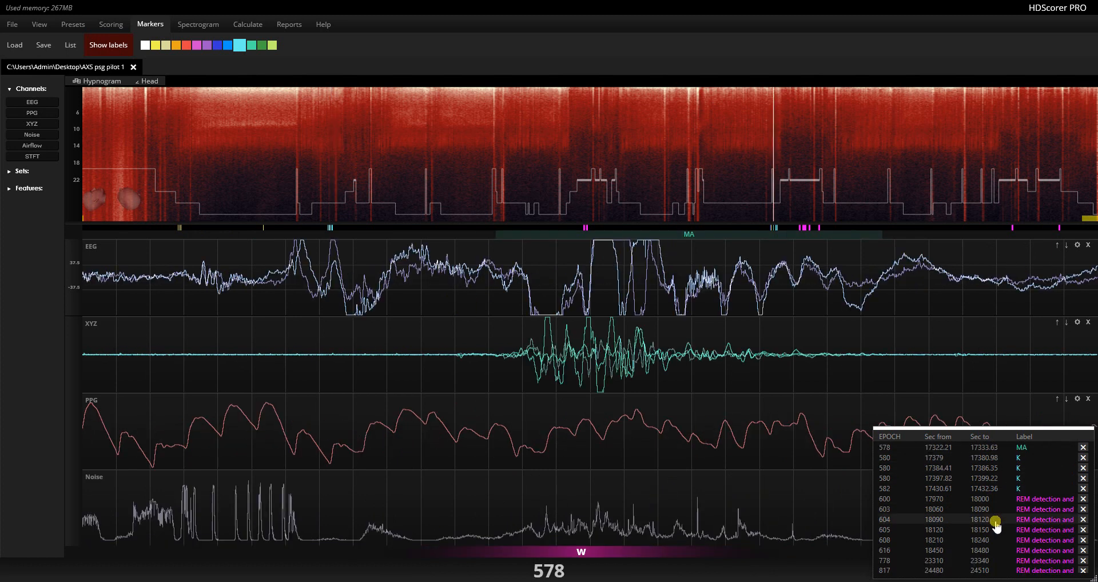
pyautogui.click(995, 478)
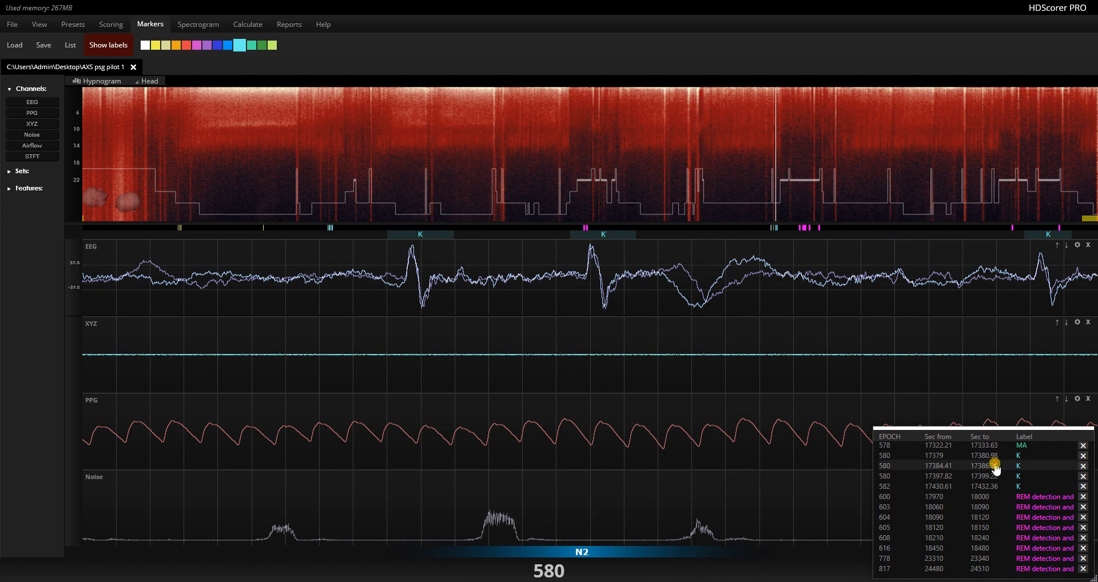
pyautogui.click(995, 486)
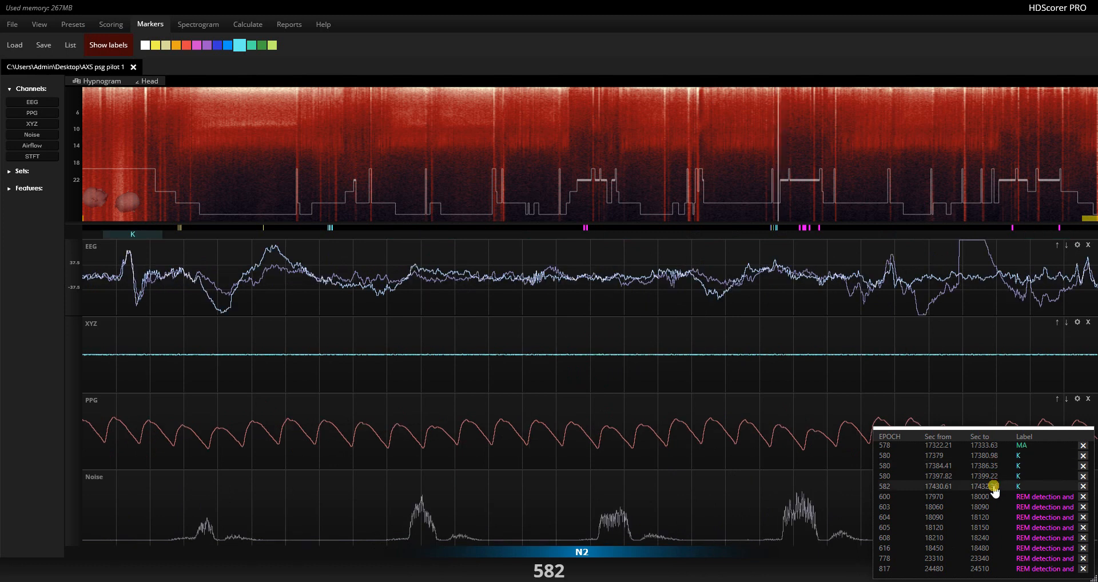
pyautogui.scroll(10, 983, 483)
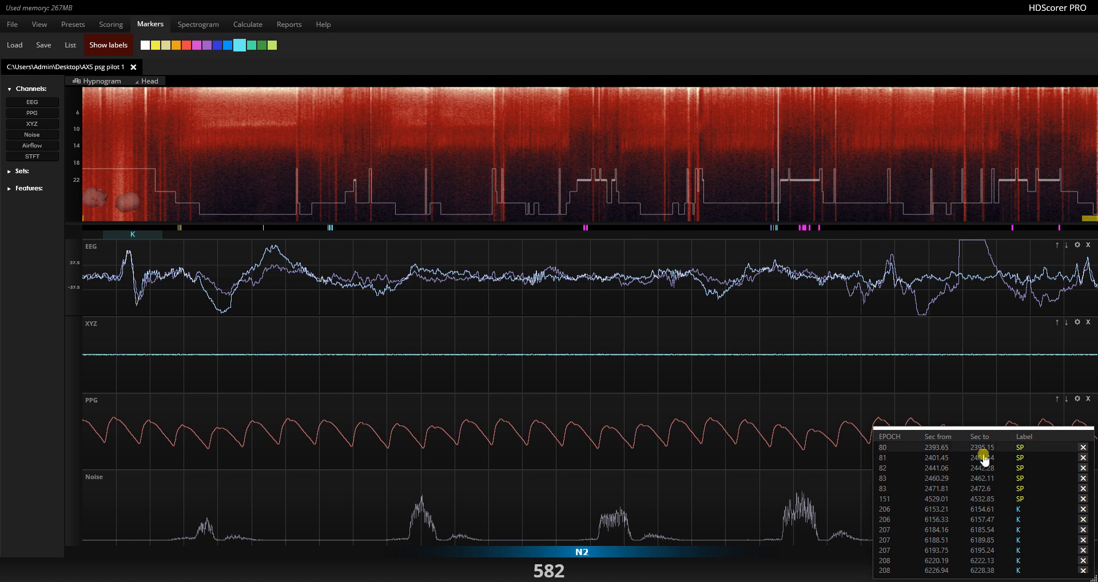
pyautogui.click(983, 499)
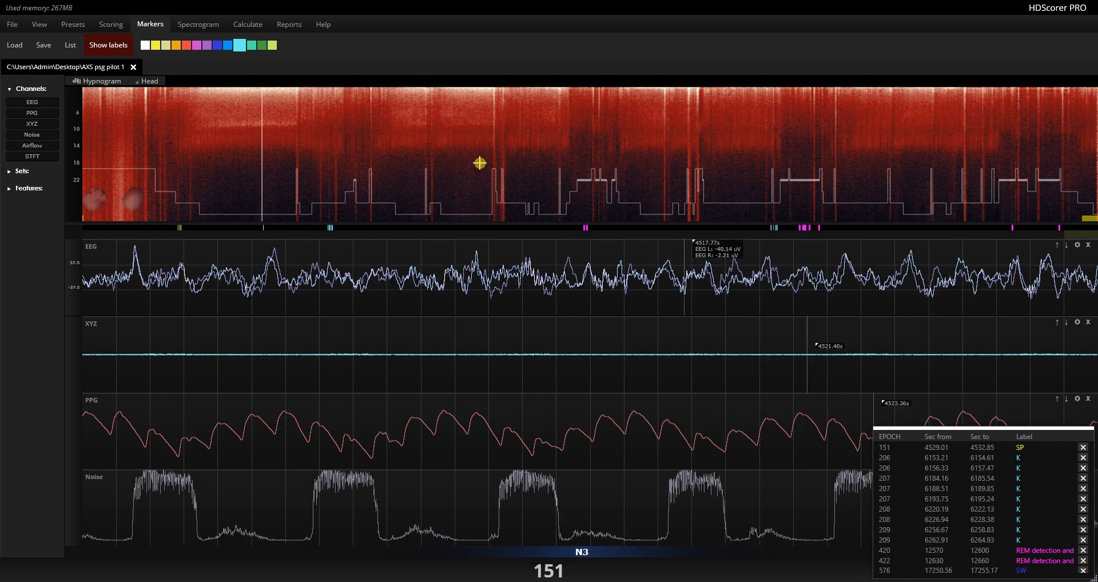
# Advance through the recording from epoch 151 to the REM detection and stimulation marker in epoch 420
pyautogui.moveTo(479, 163)
pyautogui.mouseDown()
pyautogui.moveTo(538, 91)
pyautogui.moveTo(579, 88)
pyautogui.moveTo(556, 85)
pyautogui.moveTo(557, 150)
pyautogui.mouseUp()
pyautogui.press('Right')
pyautogui.press('Right')
pyautogui.press('Right')
pyautogui.press('Right')
pyautogui.press('Right')
pyautogui.press('Right')
pyautogui.press('Right')
pyautogui.press('Right')
pyautogui.press('Right')
pyautogui.press('Right')
pyautogui.press('Right')
pyautogui.press('Right')
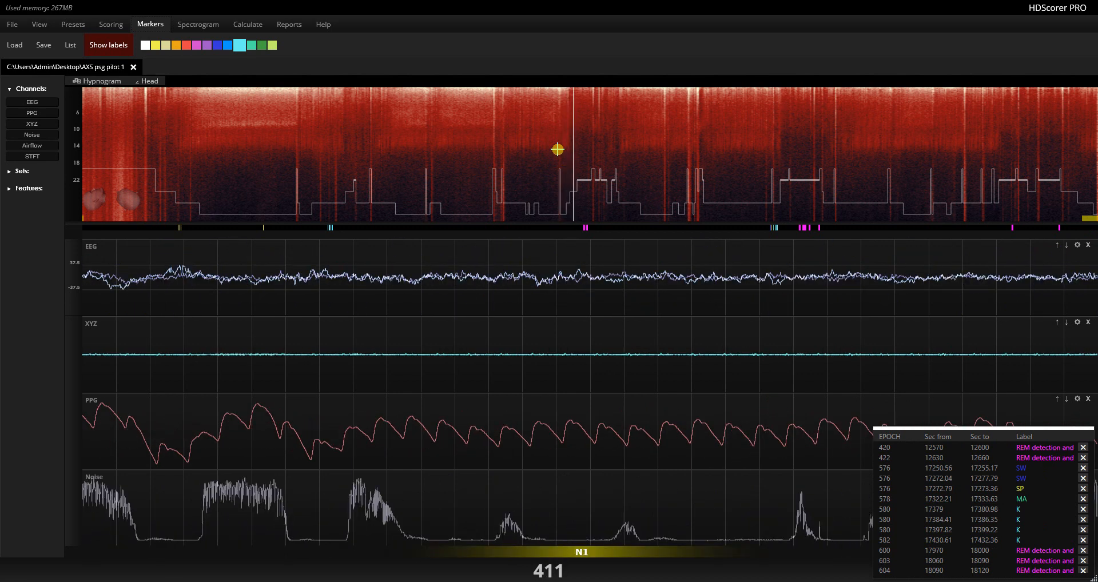
pyautogui.press('Right')
pyautogui.press('Right')
pyautogui.press('Right')
pyautogui.press('Right')
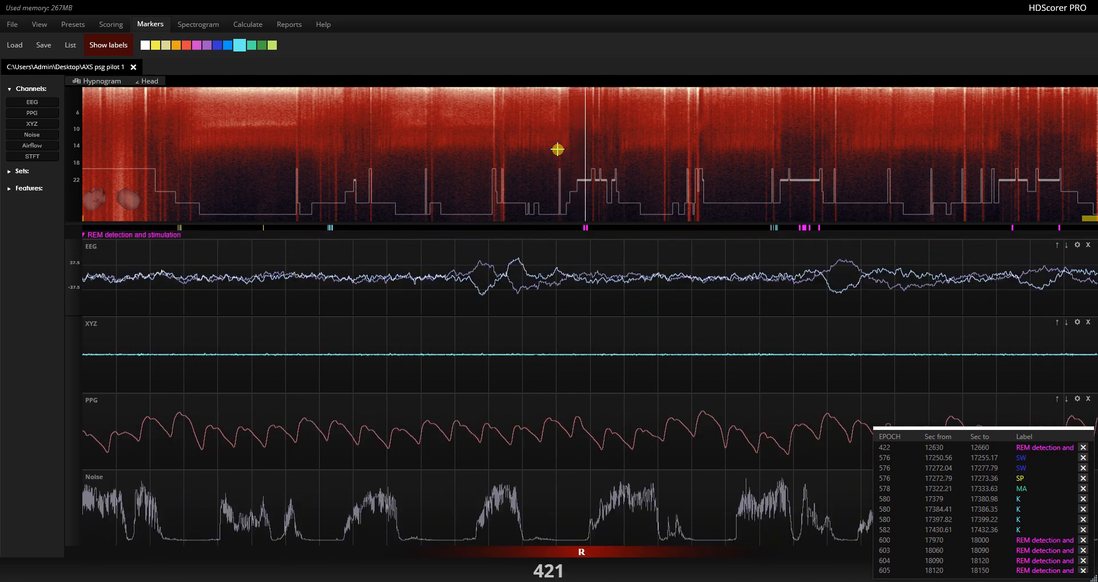
pyautogui.press('Left')
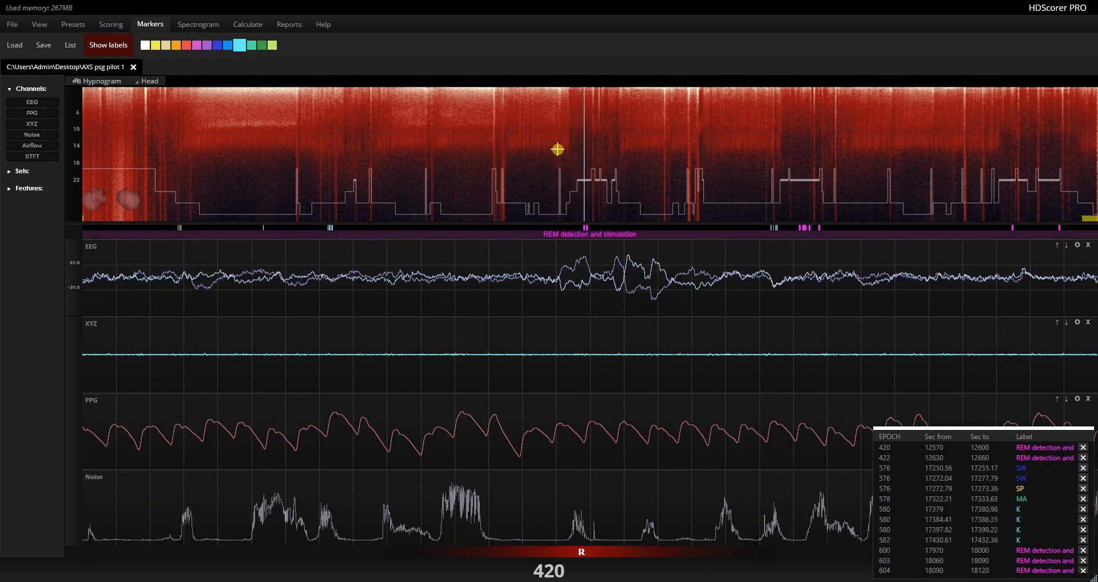
# Save the markers as new.mrk in the AXS psg pilot 1 folder
pyautogui.click(42, 46)
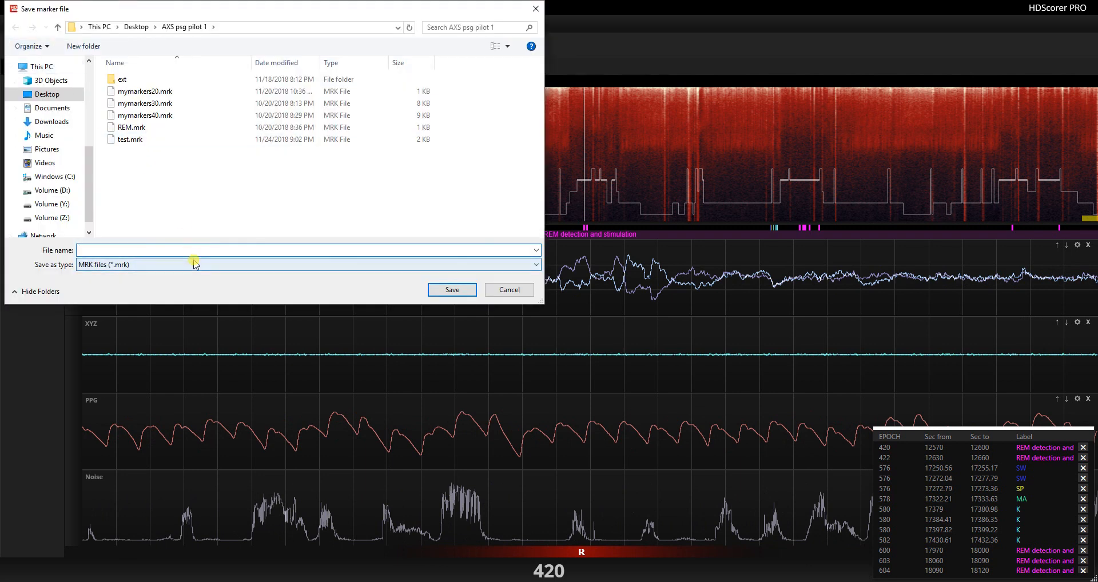
pyautogui.write('rem')
pyautogui.press('Return')
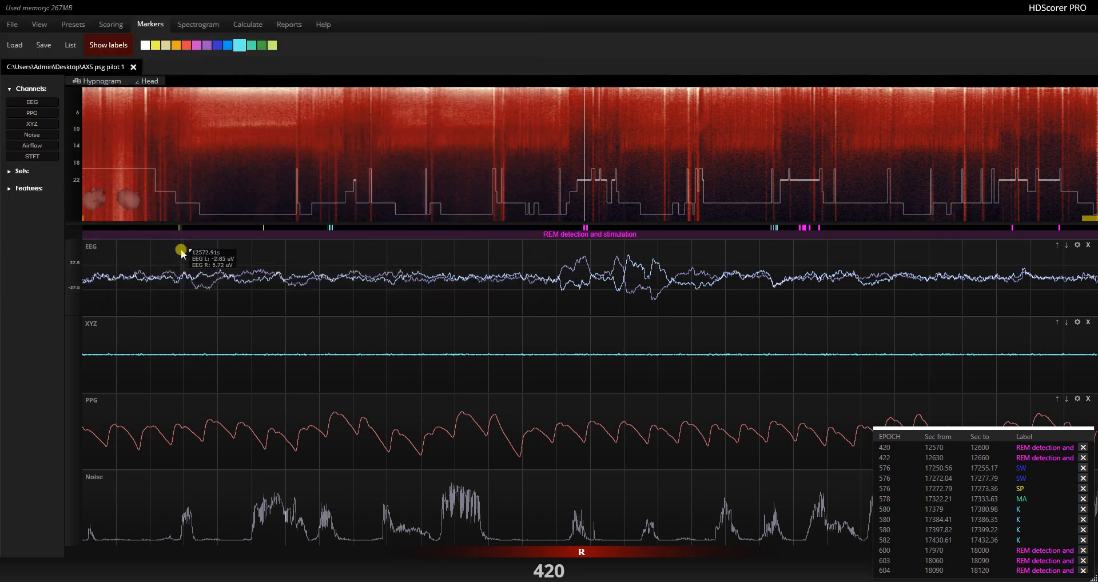
# Close the AXS psg pilot 1 recording and open it again
pyautogui.click(132, 67)
pyautogui.click(555, 341)
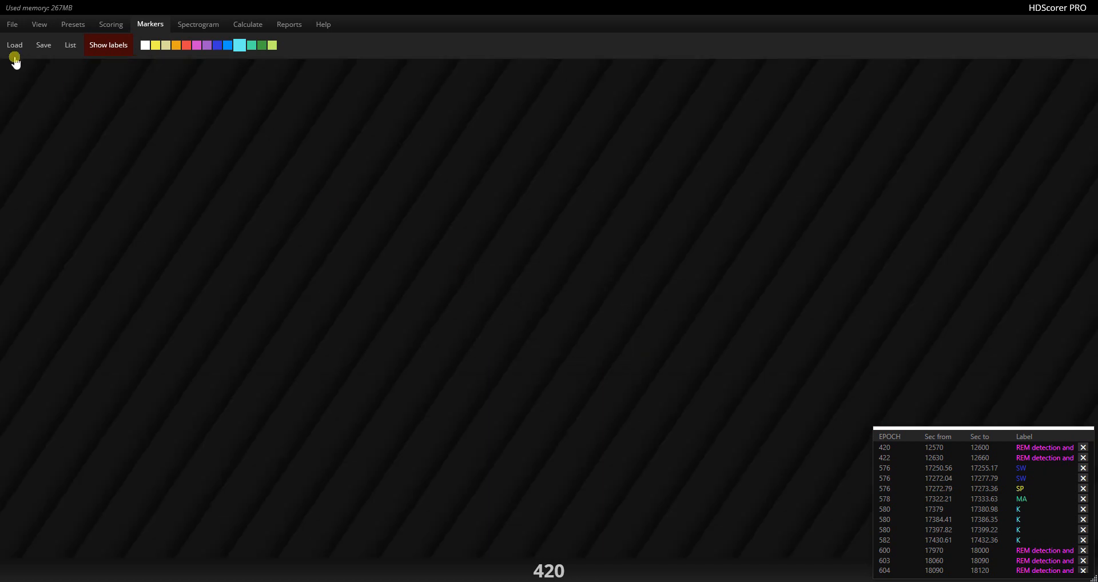
pyautogui.click(10, 24)
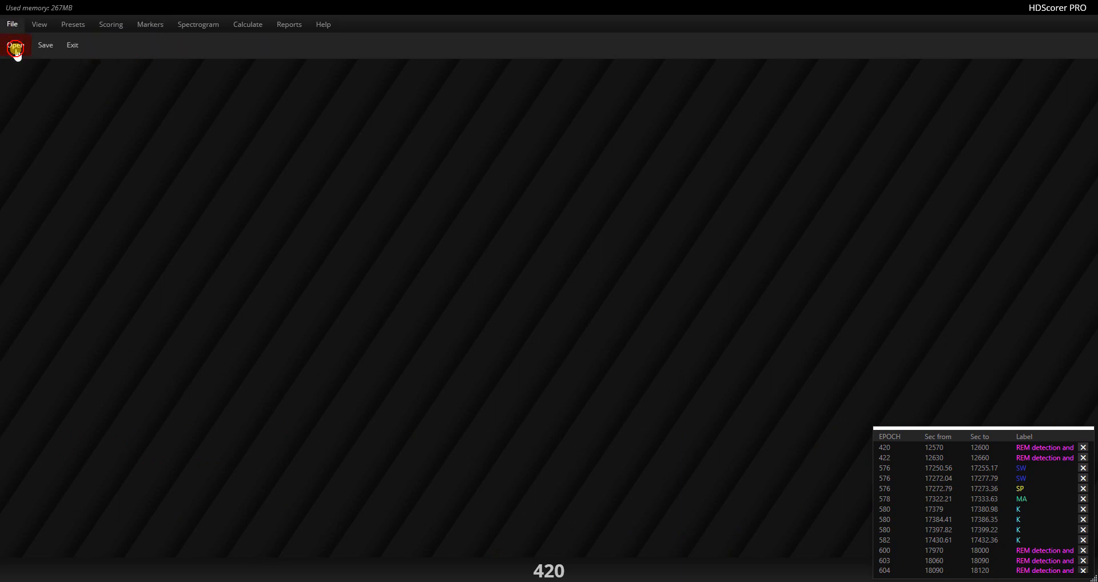
pyautogui.click(14, 45)
pyautogui.press('Return')
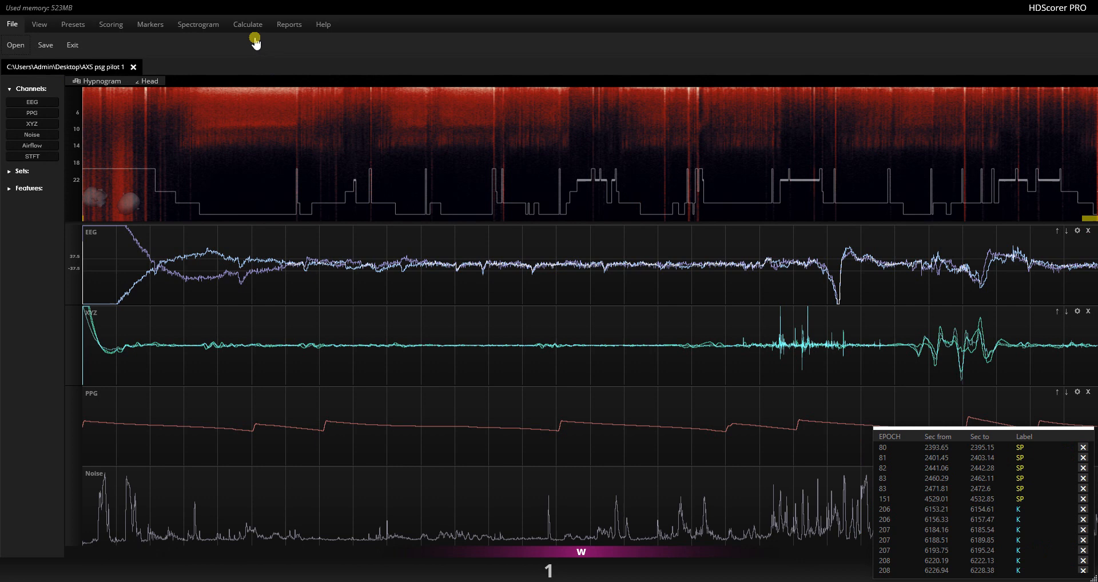
# Load the marker file test.mrk into the reopened recording
pyautogui.click(150, 24)
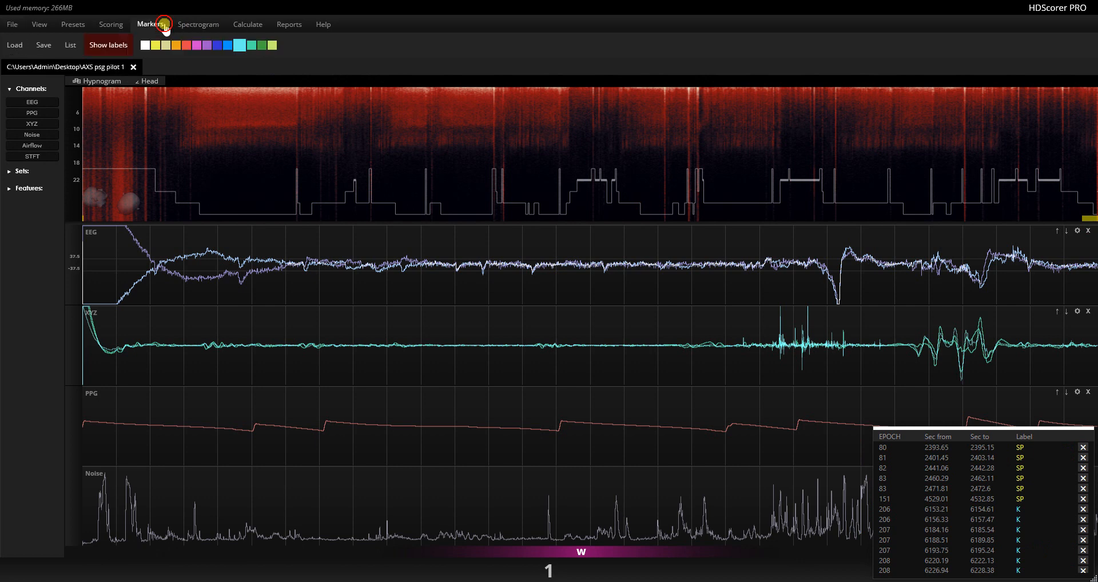
pyautogui.click(12, 44)
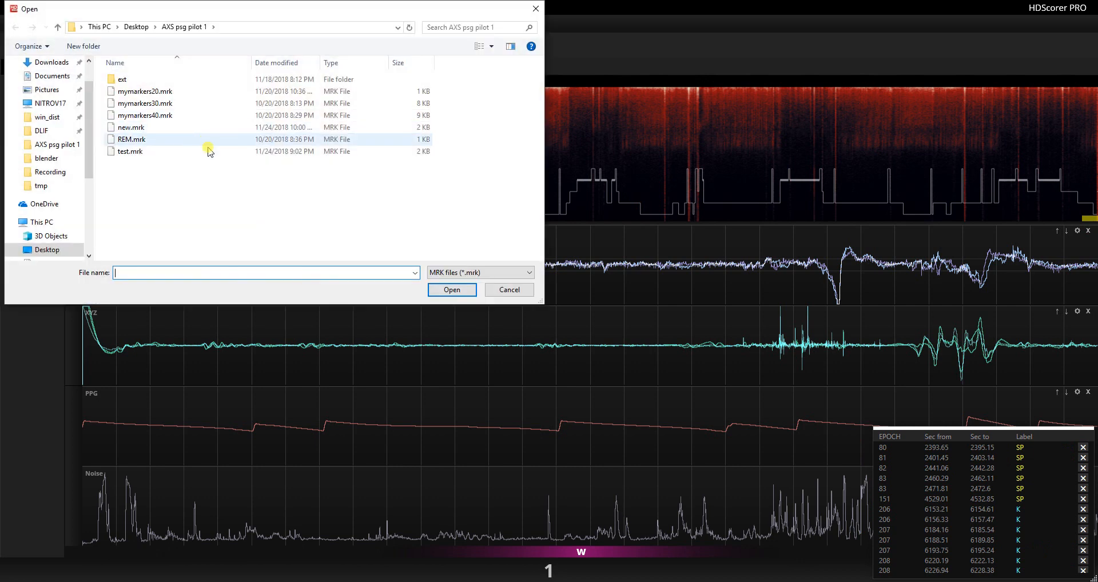
pyautogui.doubleClick(171, 152)
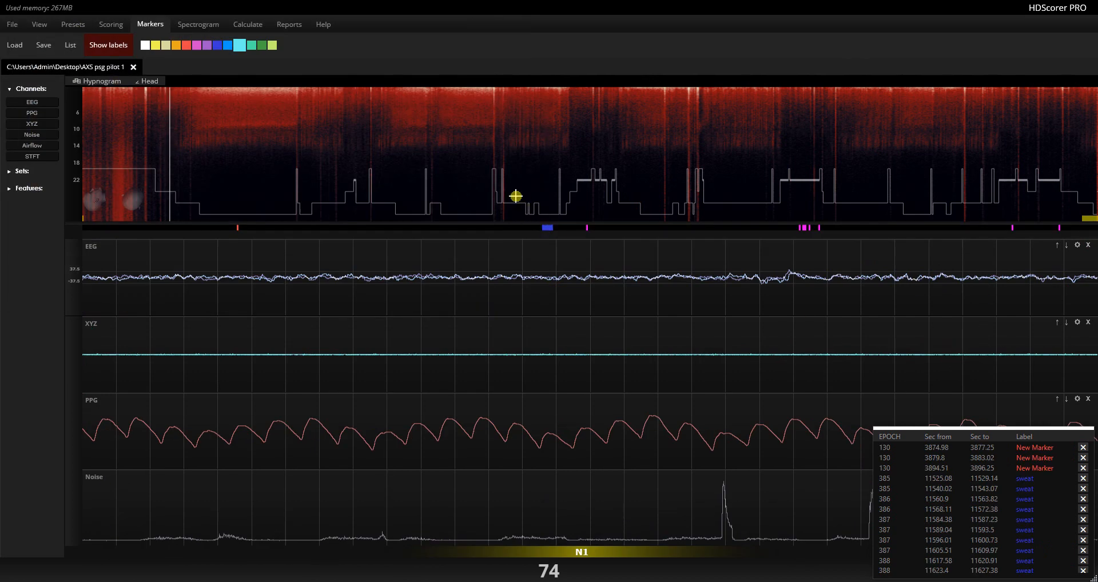
# Load the marker file new.mrk from the AXS psg pilot 1 folder
pyautogui.click(17, 49)
pyautogui.click(129, 127)
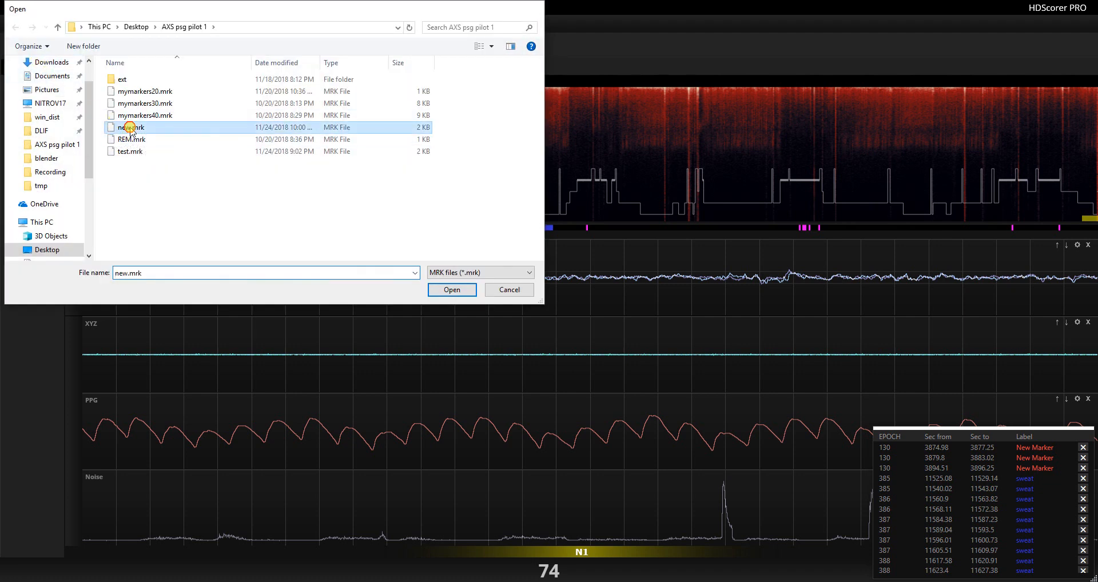
pyautogui.doubleClick(129, 127)
# Move from epoch 161 through the loaded markers to the MA event in epoch 578, skipping ahead on the spectrogram between marker groups
pyautogui.click(275, 141)
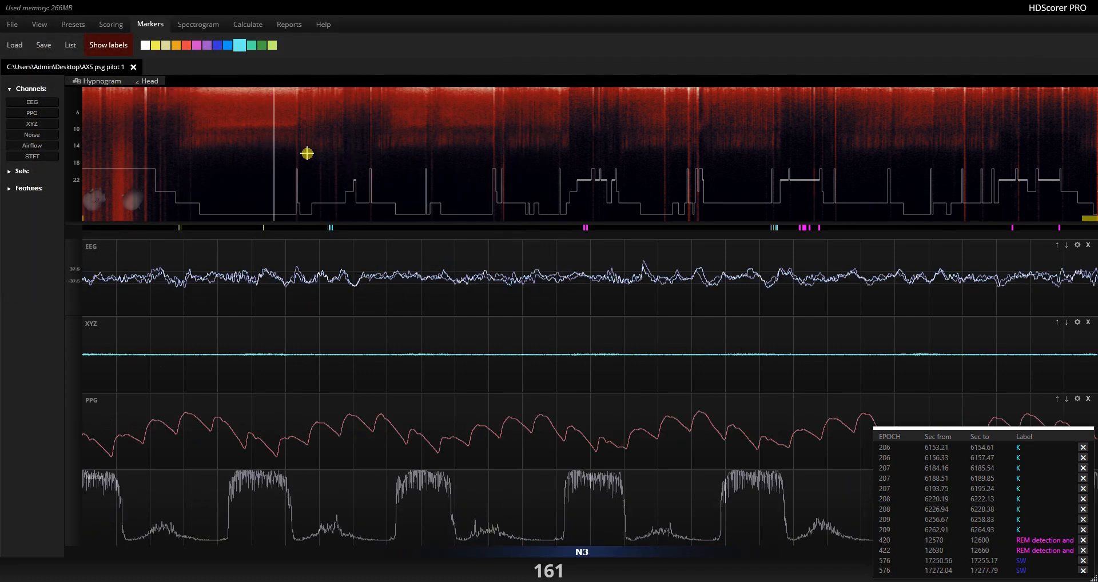
pyautogui.hotkey('ctrl', 'Right')
pyautogui.hotkey('ctrl', 'Right')
pyautogui.click(577, 179)
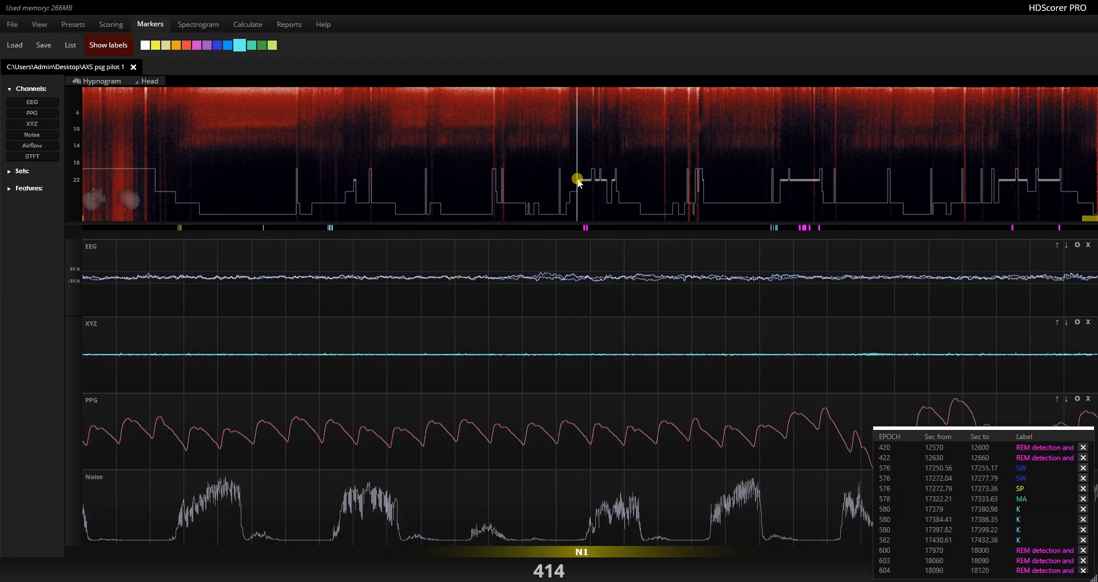
pyautogui.hotkey('ctrl', 'Right')
pyautogui.hotkey('ctrl', 'Right')
pyautogui.hotkey('ctrl', 'Right')
pyautogui.click(764, 188)
pyautogui.hotkey('ctrl', 'Right')
pyautogui.hotkey('ctrl', 'Right')
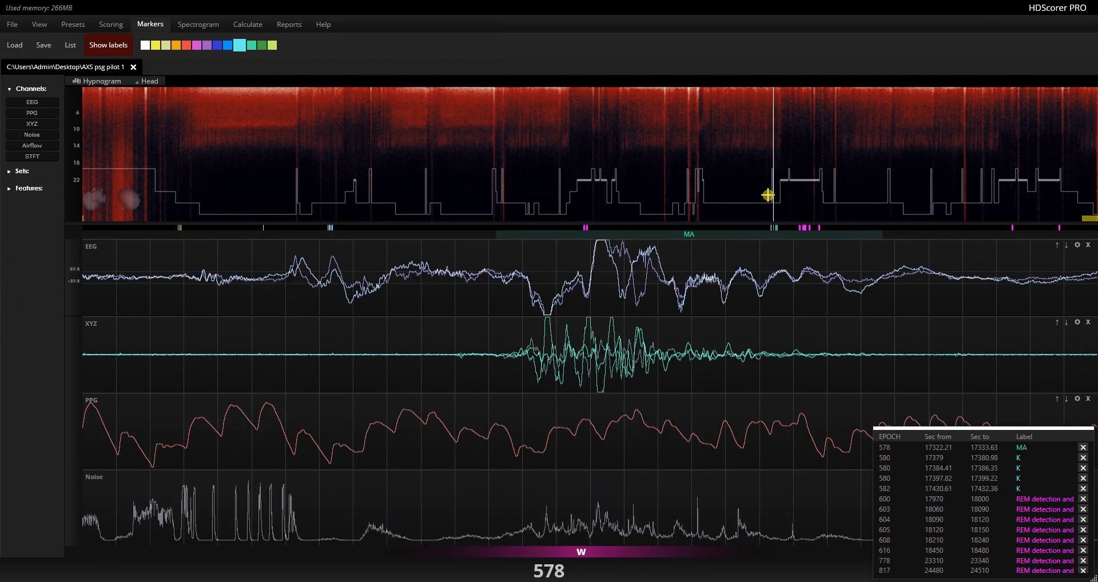
# Step through the markers up to epoch 604, and find the REM detection marker in epoch 778 from the final REM period
pyautogui.hotkey('ctrl', 'Right')
pyautogui.hotkey('ctrl', 'Right')
pyautogui.hotkey('ctrl', 'Right')
pyautogui.hotkey('ctrl', 'Right')
pyautogui.hotkey('ctrl', 'Right')
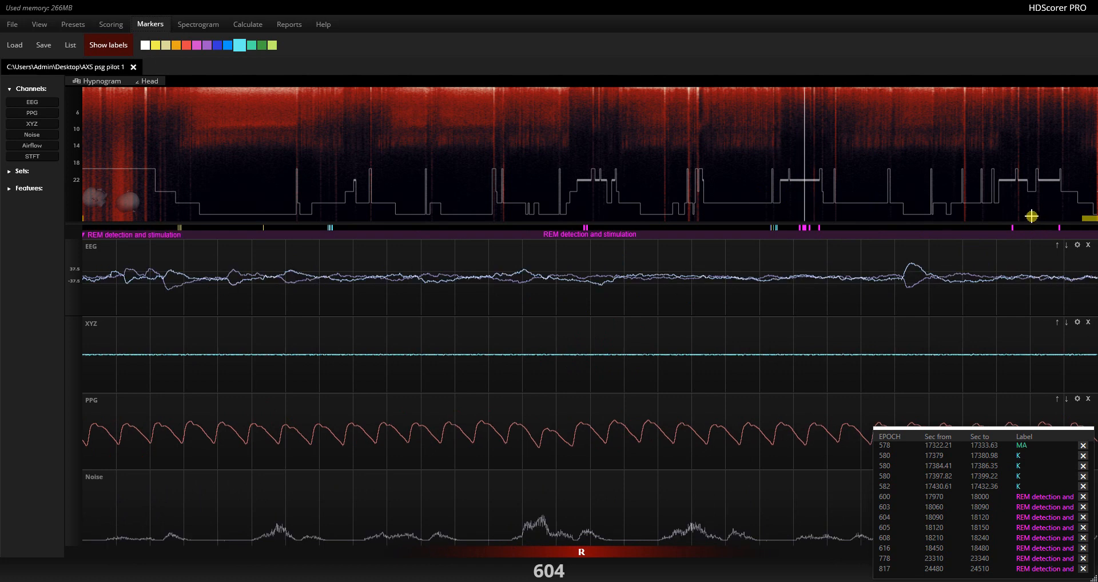
pyautogui.click(1032, 208)
pyautogui.hotkey('ctrl', 'Left')
pyautogui.click(1050, 207)
pyautogui.hotkey('ctrl', 'Left')
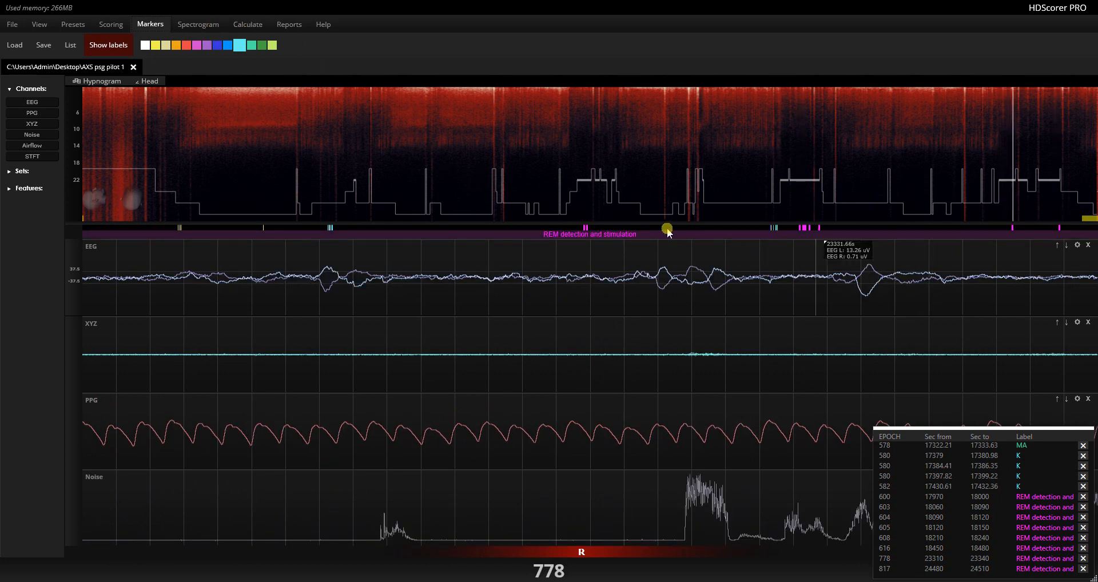
# Replace the REM detection marker in epoch 778 with a pink REMS marker over the first eye movement, about 23316.7–23319.2 s
pyautogui.click(596, 236)
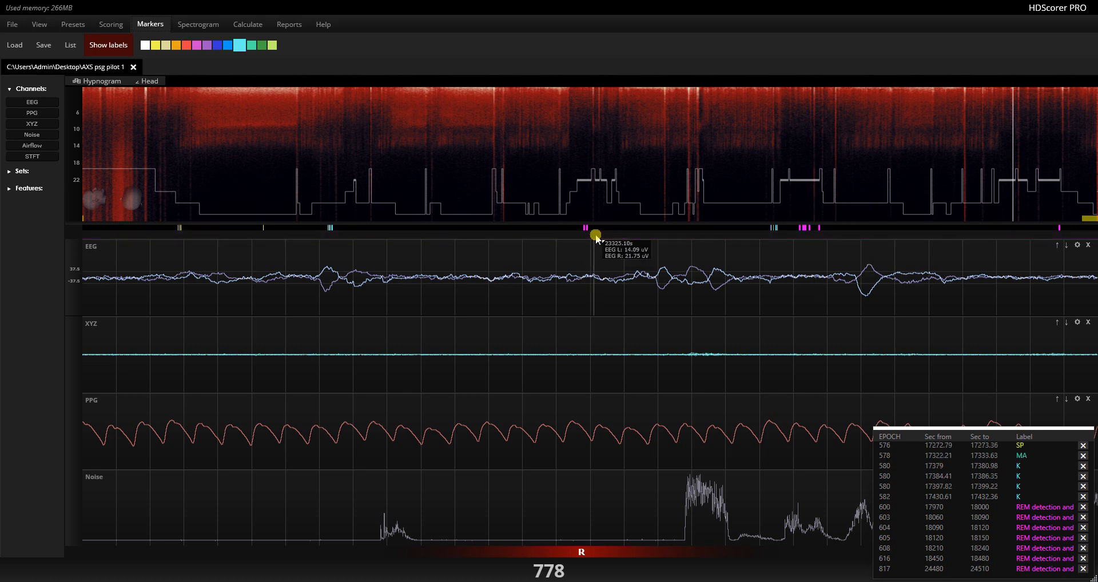
pyautogui.click(204, 47)
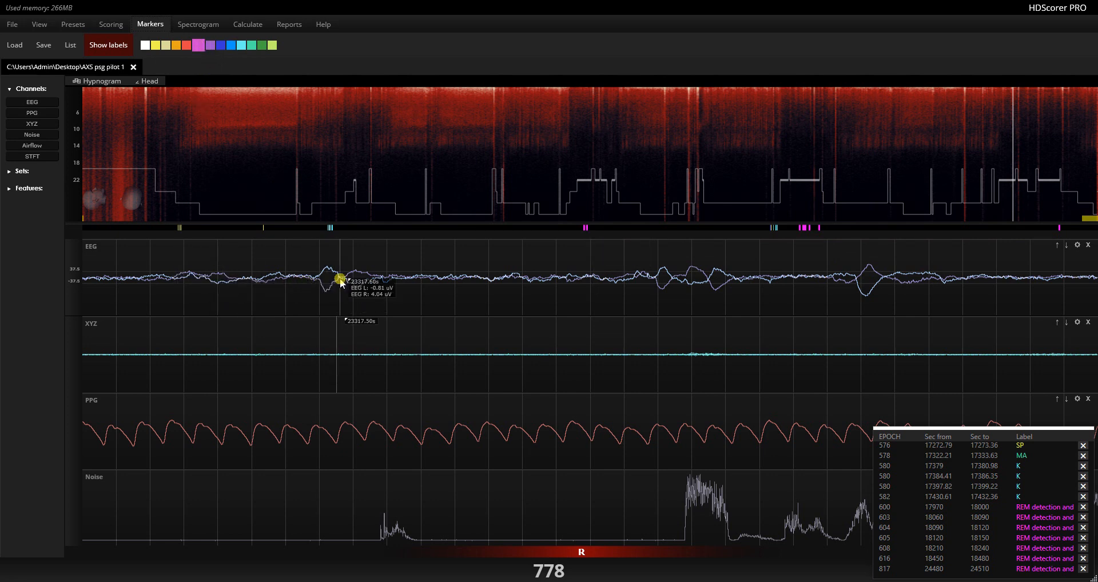
pyautogui.moveTo(310, 281); pyautogui.dragTo(394, 283)
pyautogui.write('a')
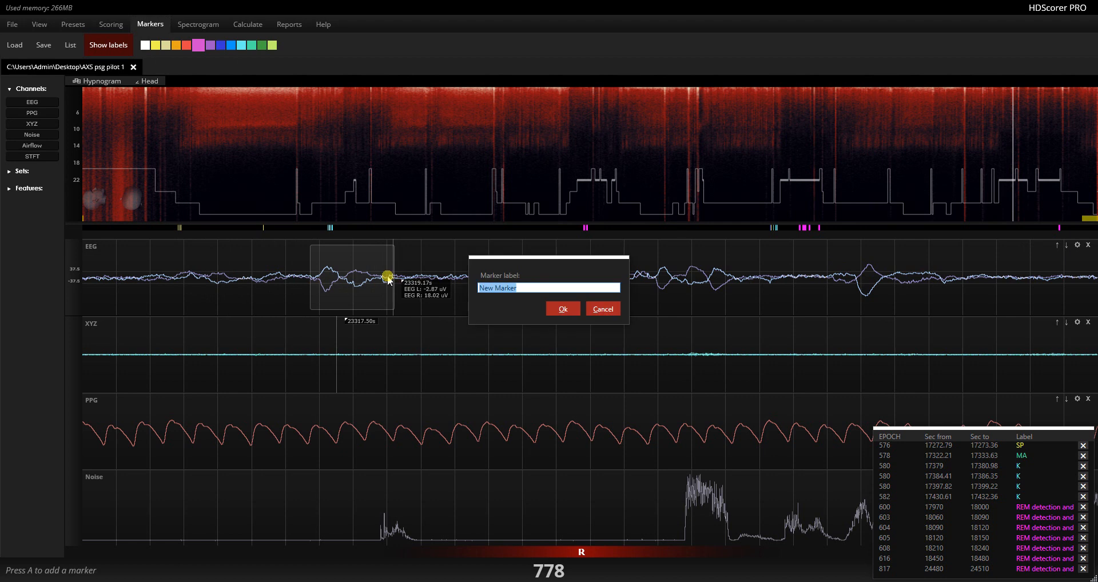
pyautogui.write('REMS')
pyautogui.press('Return')
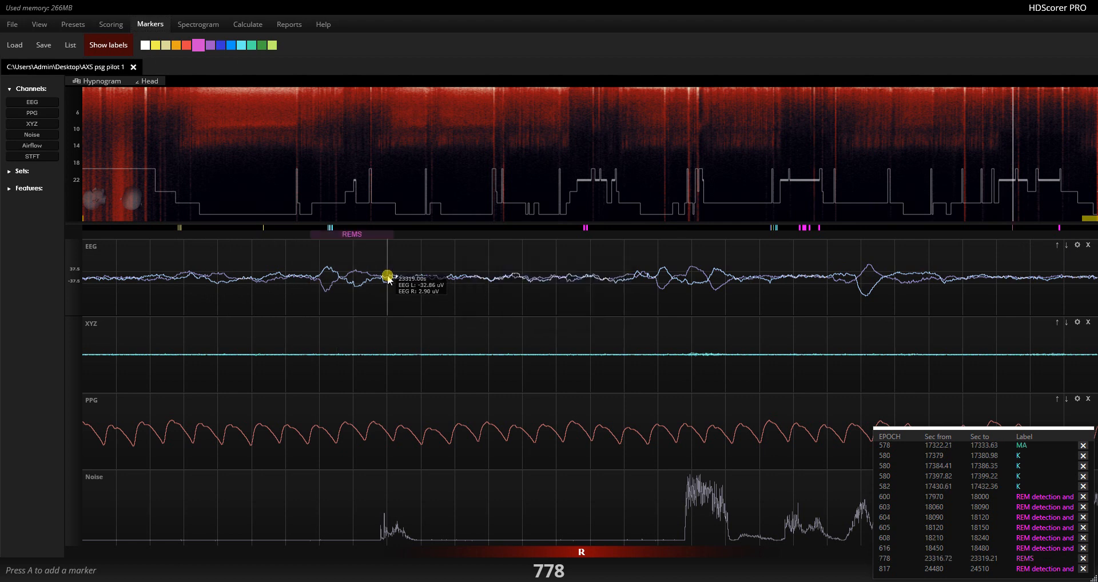
# Add two more REMS markers in epoch 778, at about 23326–23329.7 s and 23331.4–23335.7 s
pyautogui.moveTo(627, 277); pyautogui.dragTo(951, 285)
pyautogui.press('a')
pyautogui.press('Return')
pyautogui.press('a')
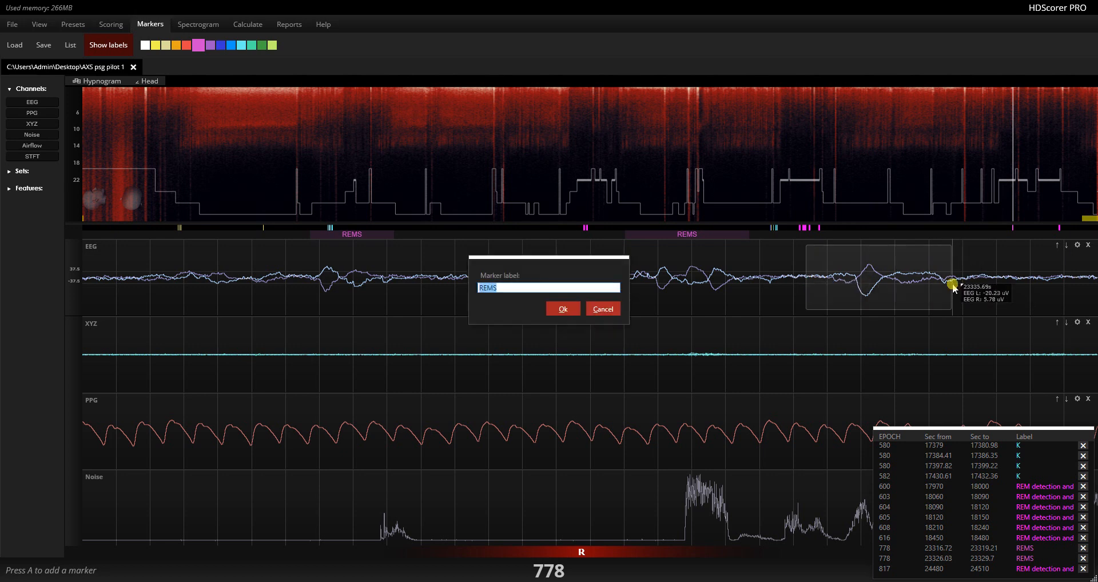
pyautogui.press('Return')
# Mark the eye movements in epoch 779 with two REMS markers, at about 23348.7–23350.2 s and 23351.7–23356.3 s
pyautogui.press('Right')
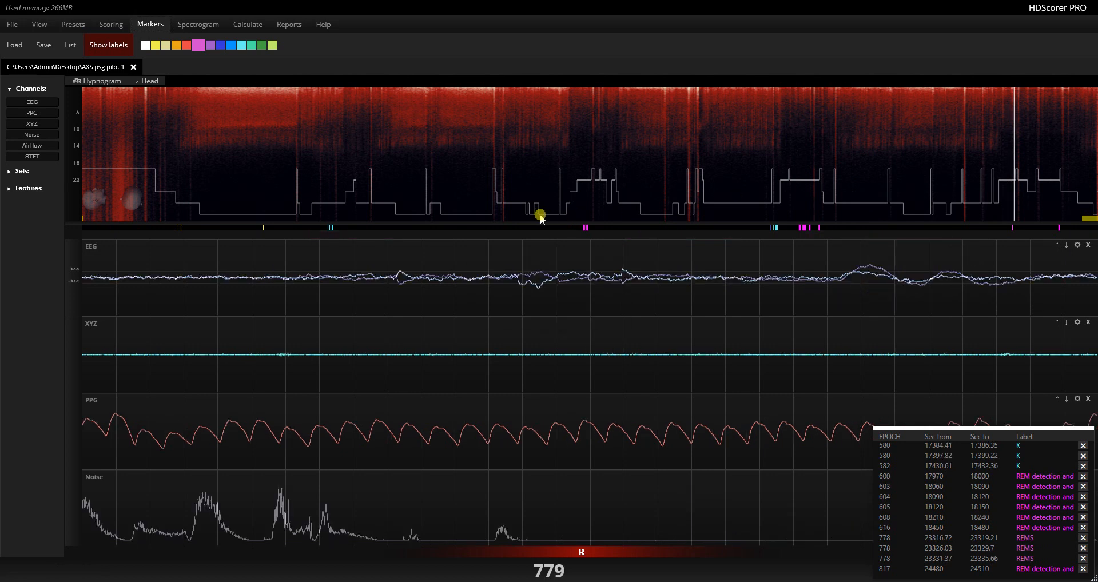
pyautogui.moveTo(376, 277); pyautogui.dragTo(641, 277)
pyautogui.press('a')
pyautogui.press('Return')
pyautogui.press('a')
pyautogui.press('Return')
# Mark the high-frequency EEG burst in epoch 780, about 23381.2–23382.7 s, with a light blue marker labelled EMG
pyautogui.press('Right')
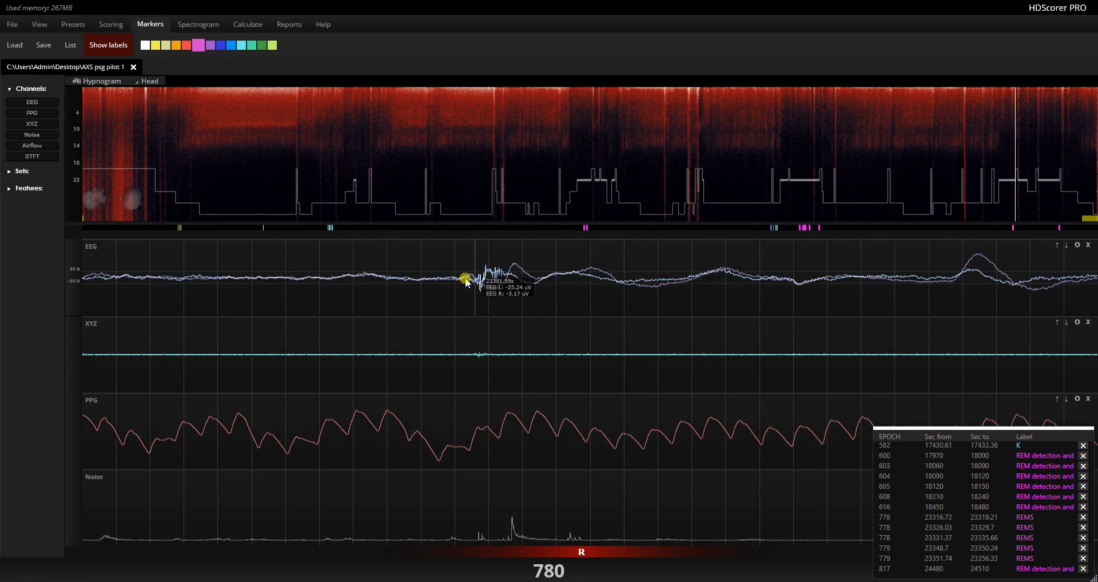
pyautogui.moveTo(462, 281); pyautogui.dragTo(514, 281)
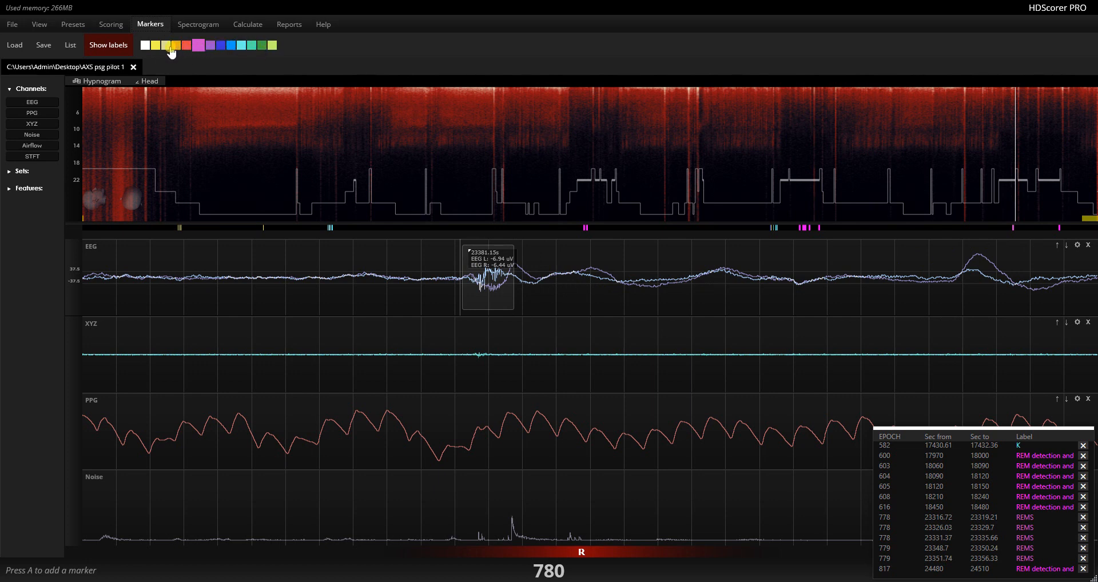
pyautogui.click(230, 48)
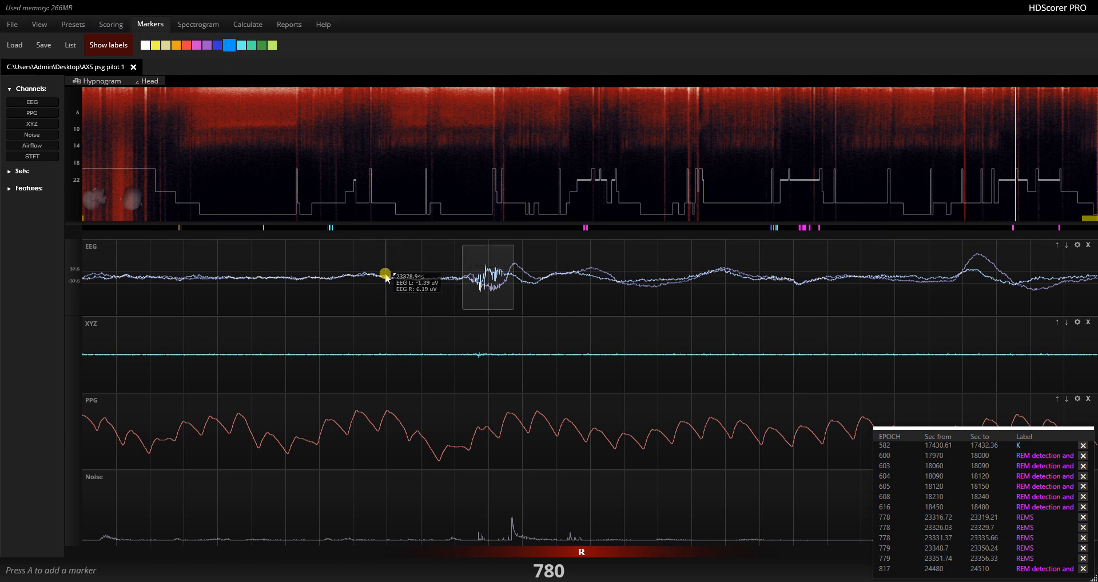
pyautogui.write('aEMG')
pyautogui.press('Return')
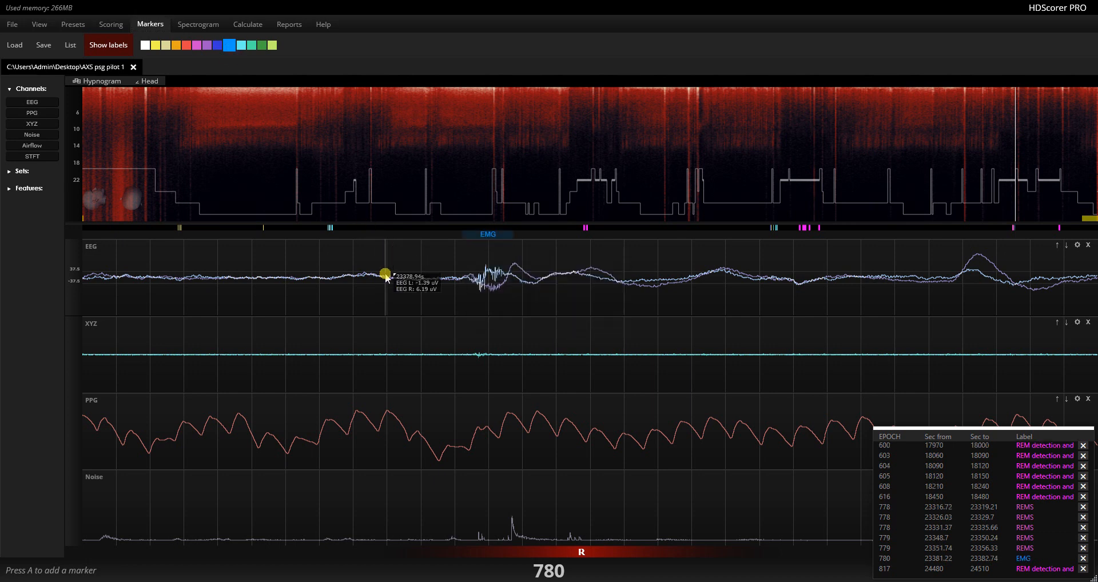
# Add a dark blue SW marker over the slow wave near the end of epoch 780, about 23395.4–23399 s
pyautogui.moveTo(944, 281); pyautogui.dragTo(1062, 285)
pyautogui.write('a')
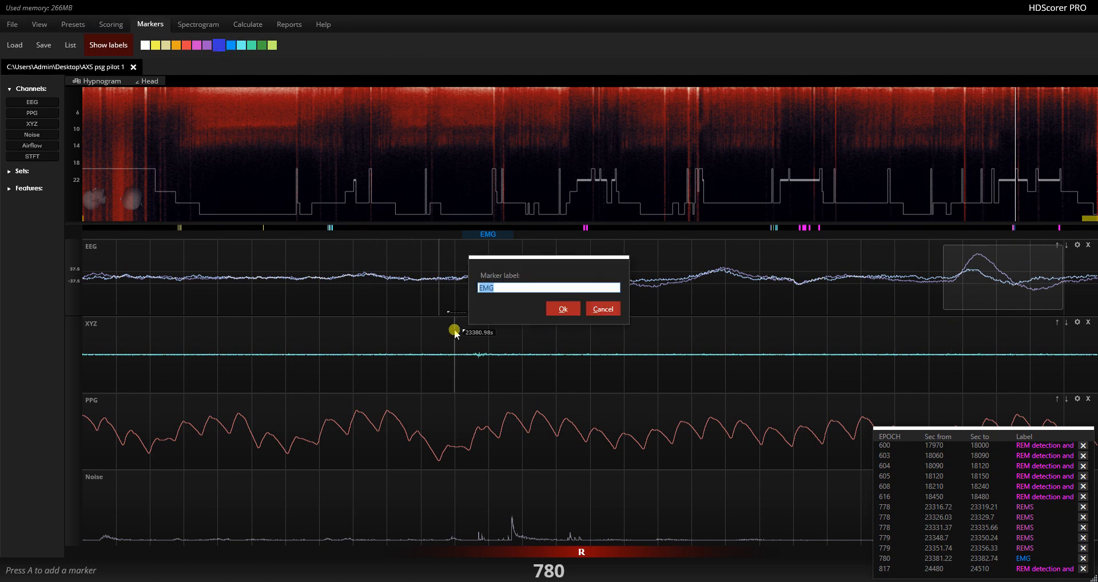
pyautogui.write('SW')
pyautogui.press('Return')
# Mark the movement burst on the XYZ channel in epoch 783, about 23461–23471.6 s, with a teal MA marker
pyautogui.press('Right')
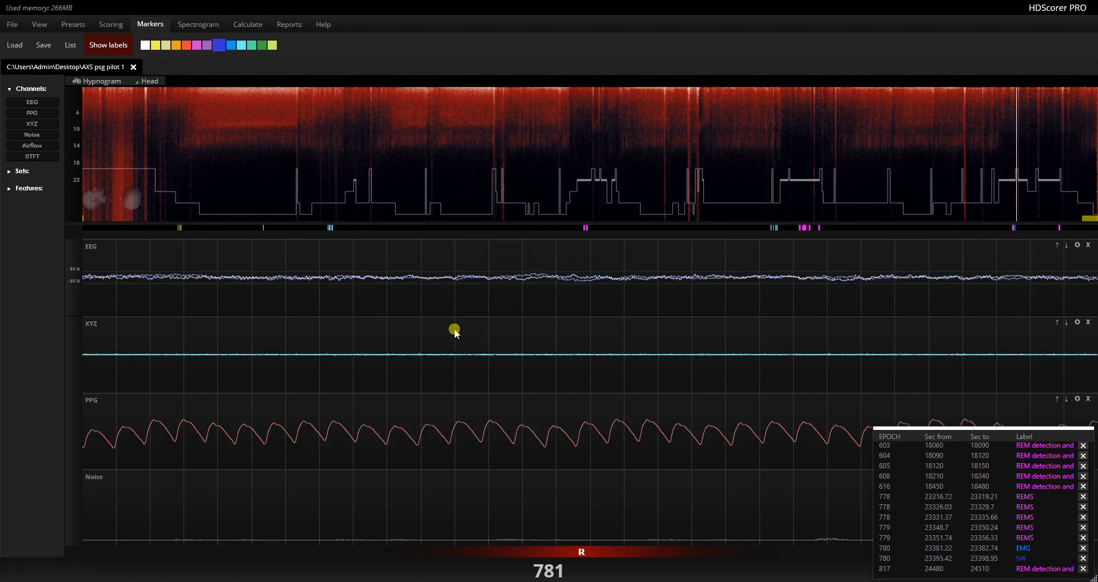
pyautogui.press('Right')
pyautogui.press('Right')
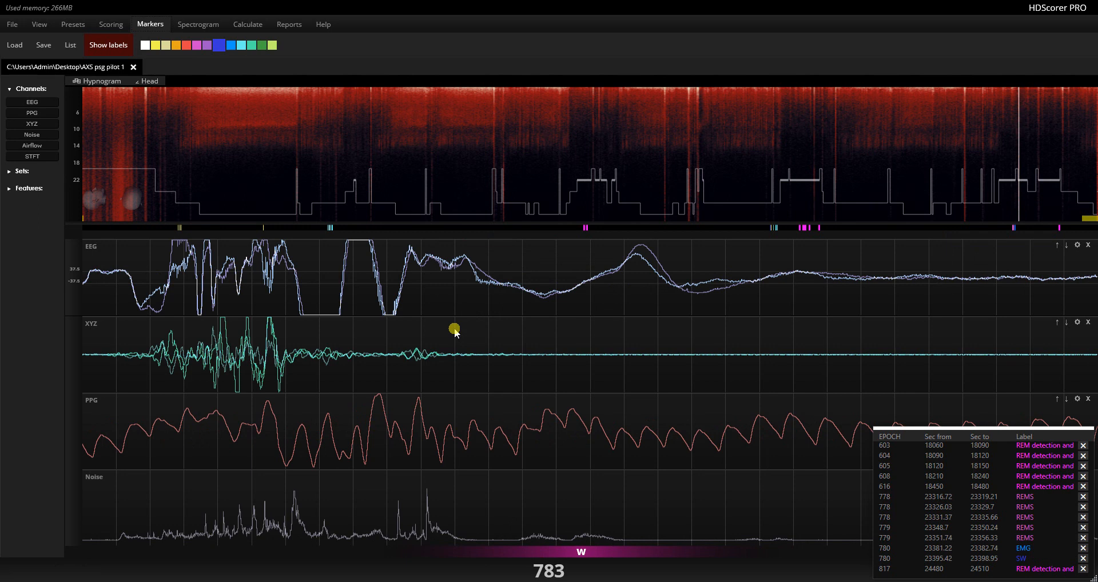
pyautogui.moveTo(118, 354)
pyautogui.mouseDown()
pyautogui.moveTo(427, 360)
pyautogui.moveTo(476, 346)
pyautogui.mouseUp()
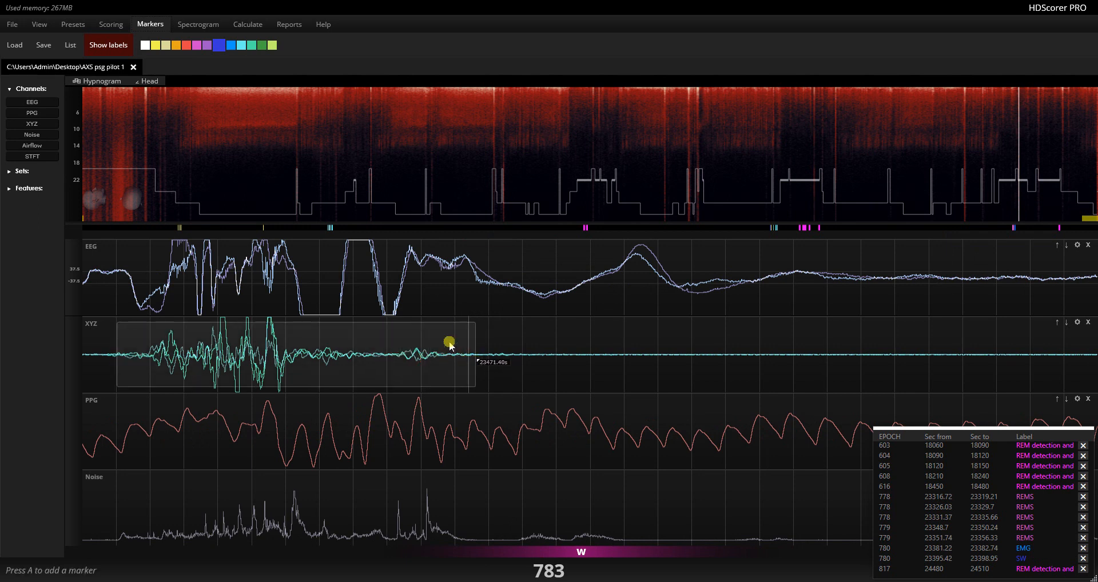
pyautogui.click(252, 46)
pyautogui.press('a')
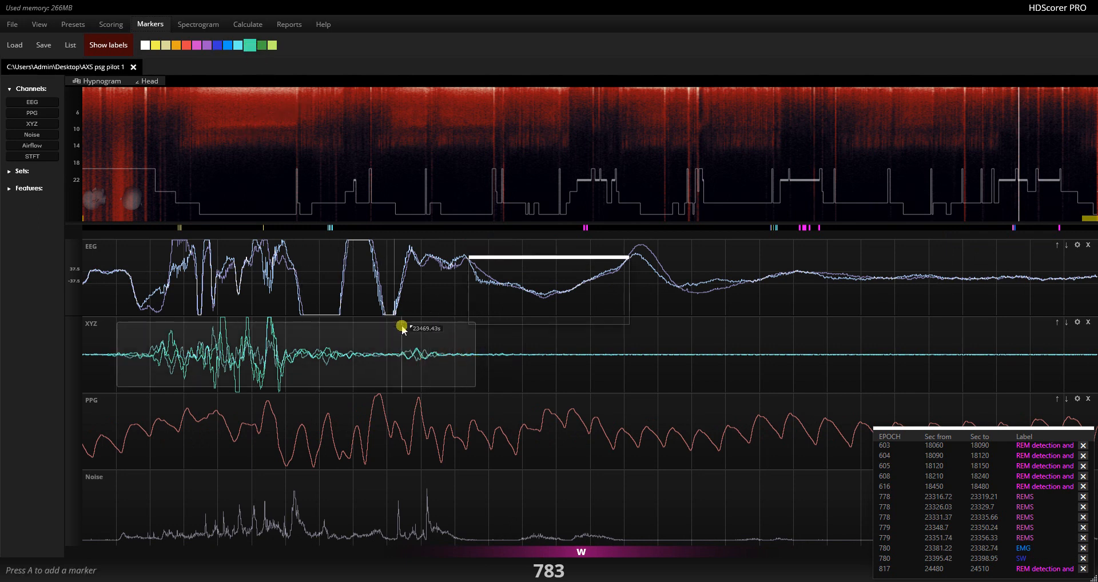
pyautogui.press('Return')
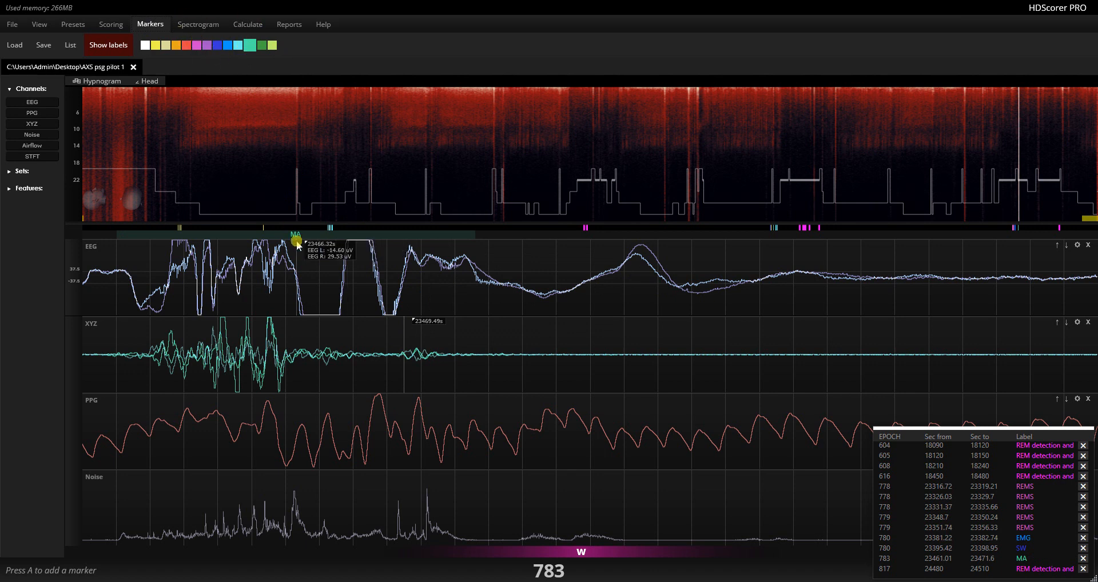
# Find the eye movements in epoch 790 and mark them with a pink REMS marker at about 23686.7–23692.4 s
pyautogui.press('Right')
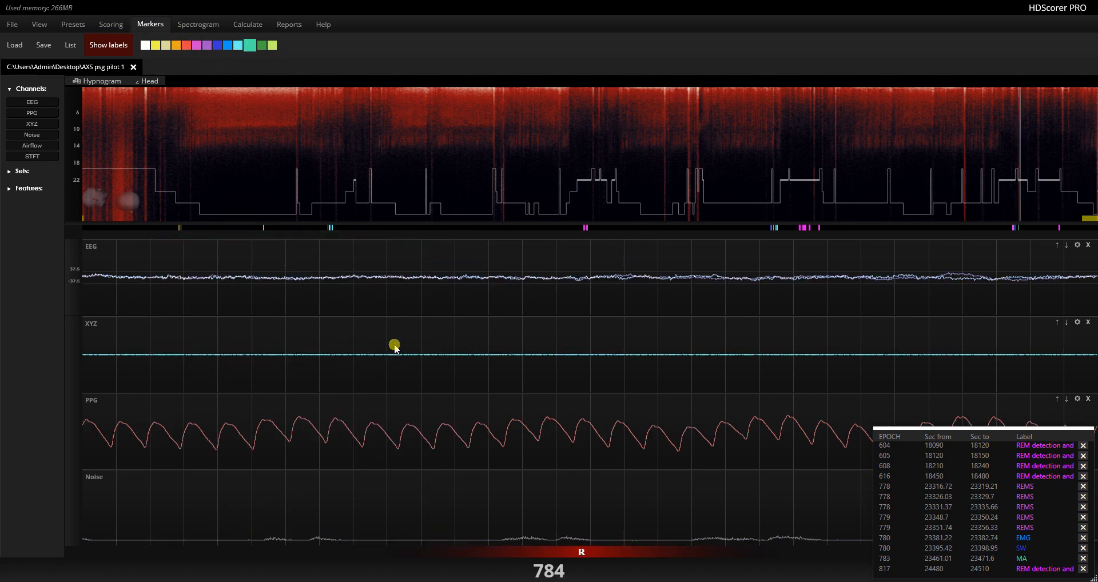
pyautogui.press('Right')
pyautogui.press('Right')
pyautogui.press('Right')
pyautogui.press('Right')
pyautogui.press('Right')
pyautogui.press('Right')
pyautogui.press('Right')
pyautogui.press('Right')
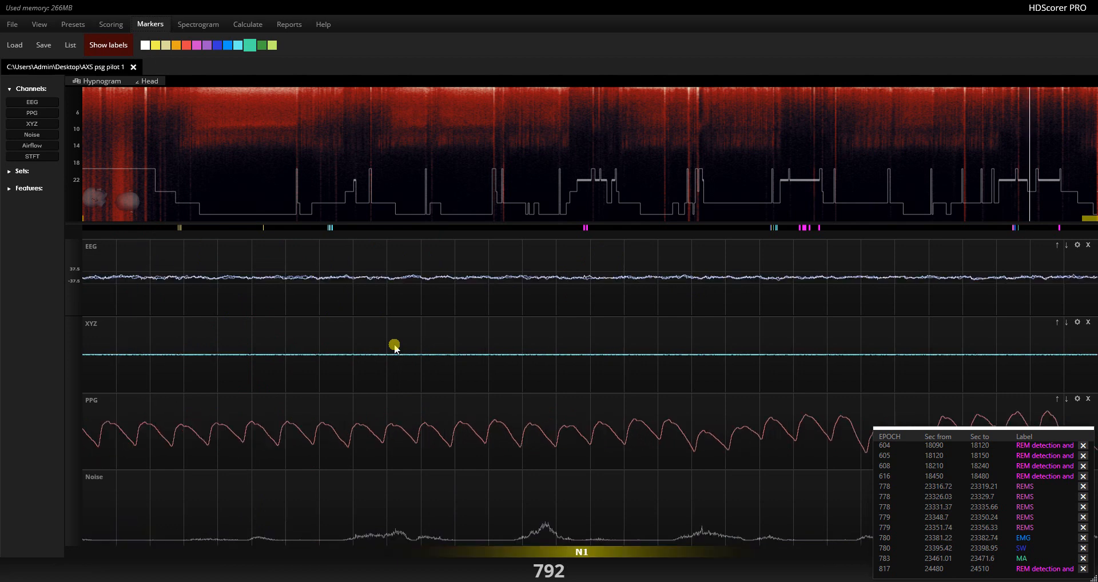
pyautogui.press('Left')
pyautogui.press('Left')
pyautogui.press('Left')
pyautogui.press('Right')
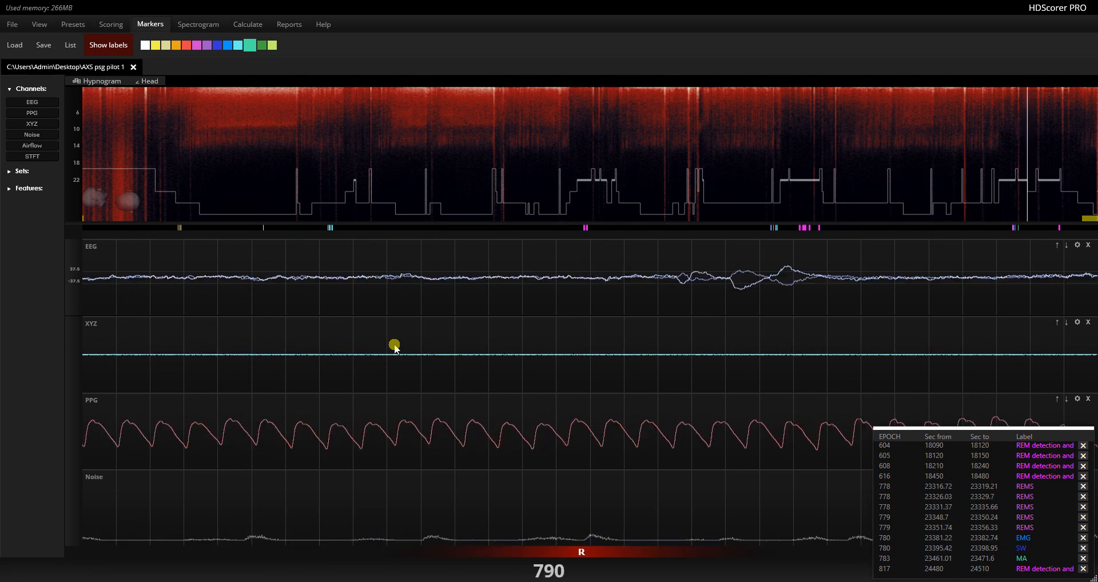
pyautogui.moveTo(647, 247); pyautogui.dragTo(839, 246)
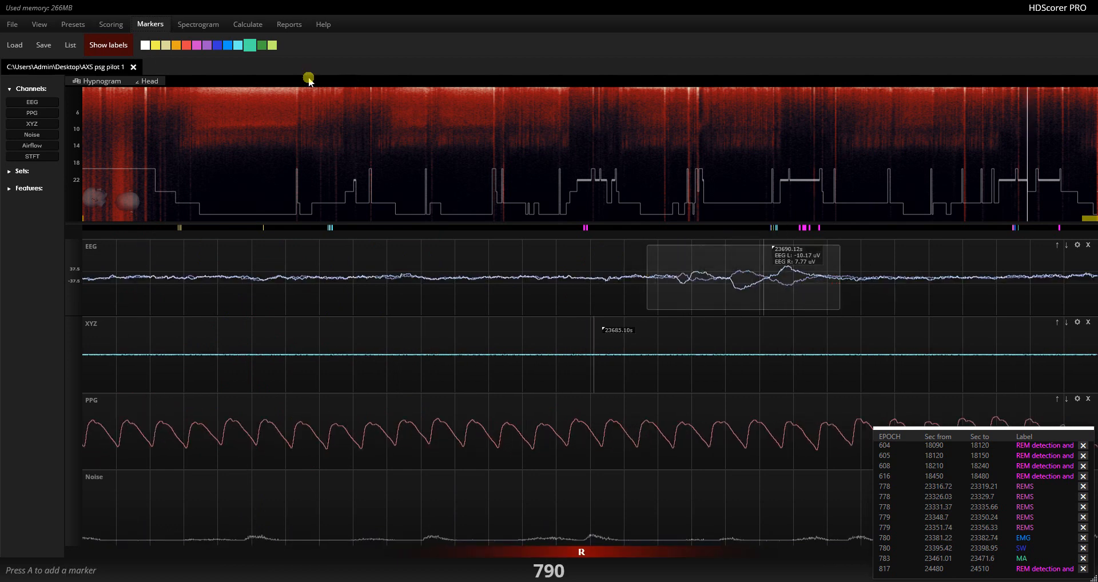
pyautogui.click(197, 45)
pyautogui.press('a')
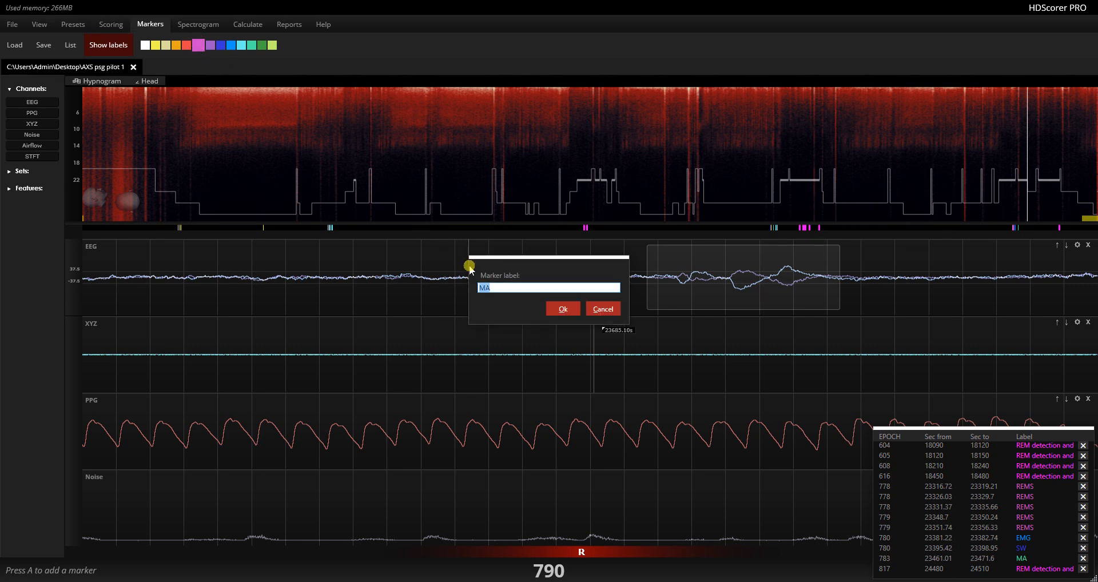
pyautogui.press('Return')
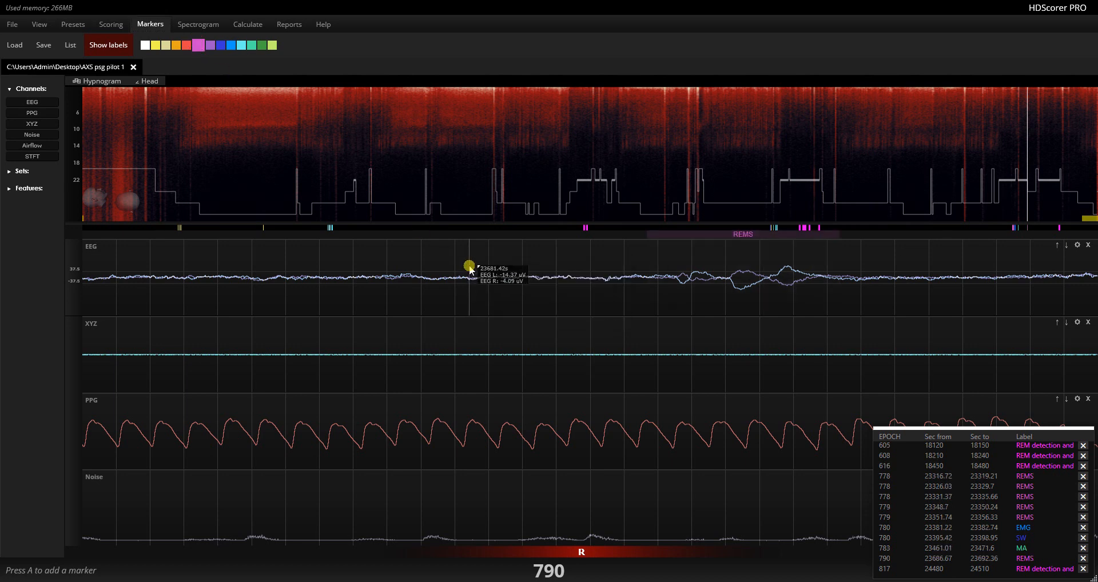
# Find the eye movements in epoch 806 and mark the first one, about 24157.2–24159.9 s, with a REMS marker
pyautogui.press('Right')
pyautogui.press('Right')
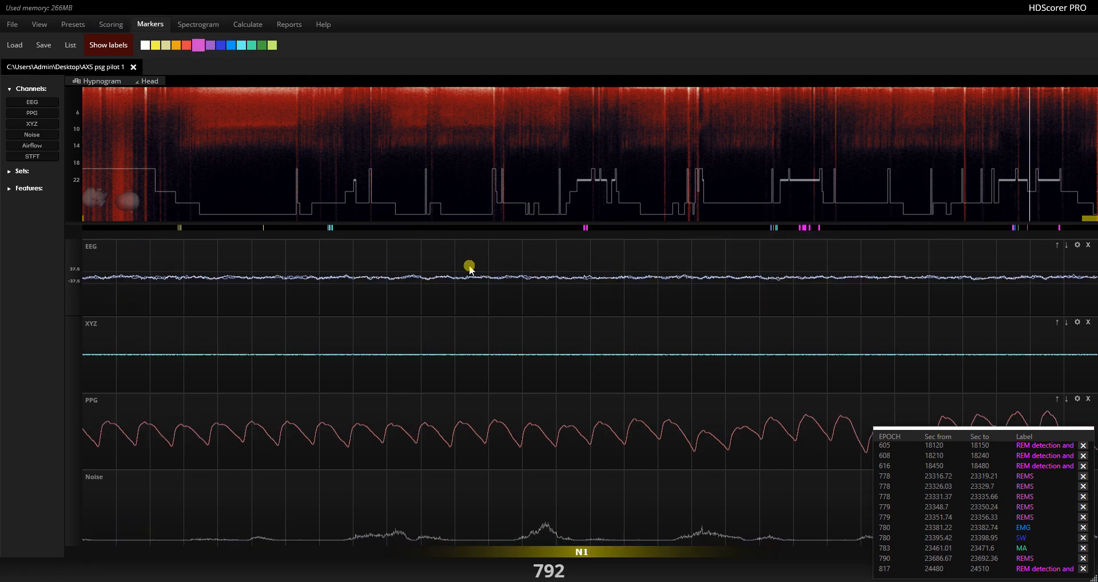
pyautogui.press('Left')
pyautogui.press('Right')
pyautogui.press('Right')
pyautogui.press('Right')
pyautogui.press('Right')
pyautogui.press('Right')
pyautogui.press('Right')
pyautogui.press('Right')
pyautogui.press('Right')
pyautogui.press('Right')
pyautogui.press('Right')
pyautogui.press('Right')
pyautogui.press('Right')
pyautogui.press('Right')
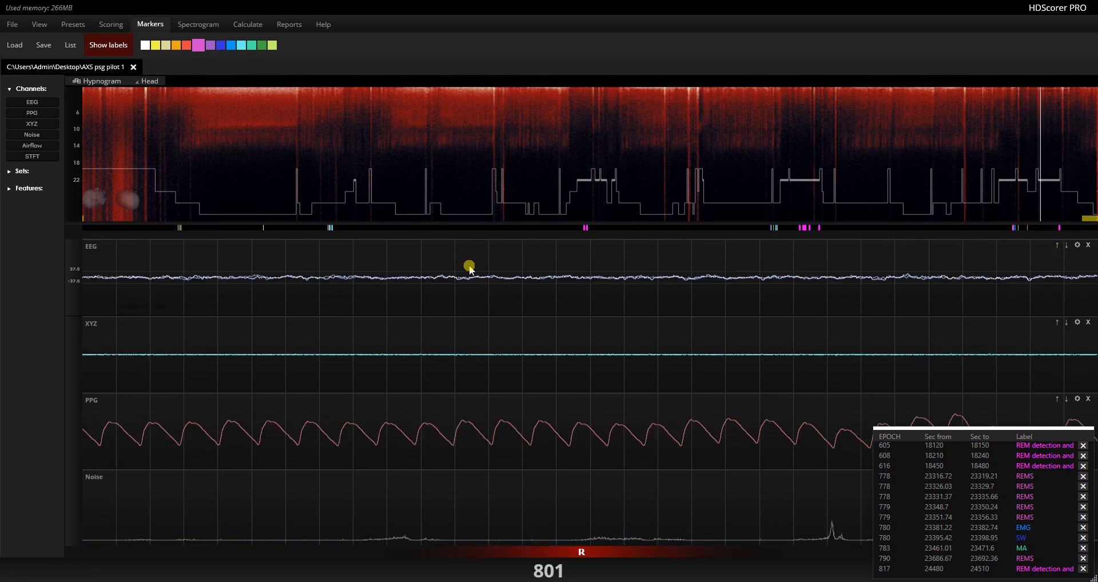
pyautogui.press('Left')
pyautogui.press('Right')
pyautogui.press('Right')
pyautogui.press('Right')
pyautogui.press('Right')
pyautogui.press('Right')
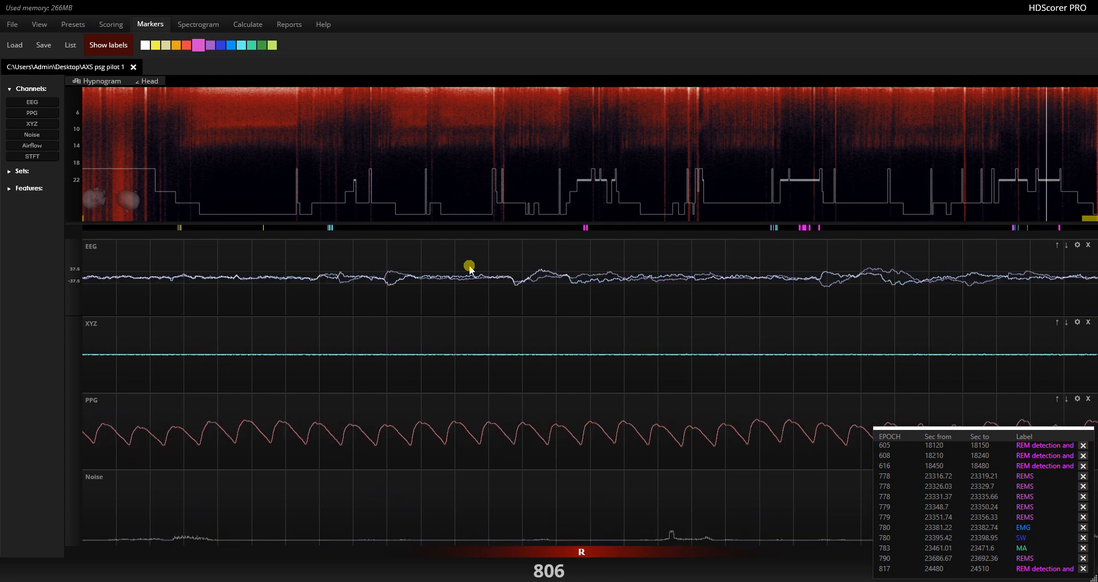
pyautogui.press('Left')
pyautogui.press('Left')
pyautogui.press('Left')
pyautogui.press('Right')
pyautogui.moveTo(325, 288); pyautogui.dragTo(416, 289)
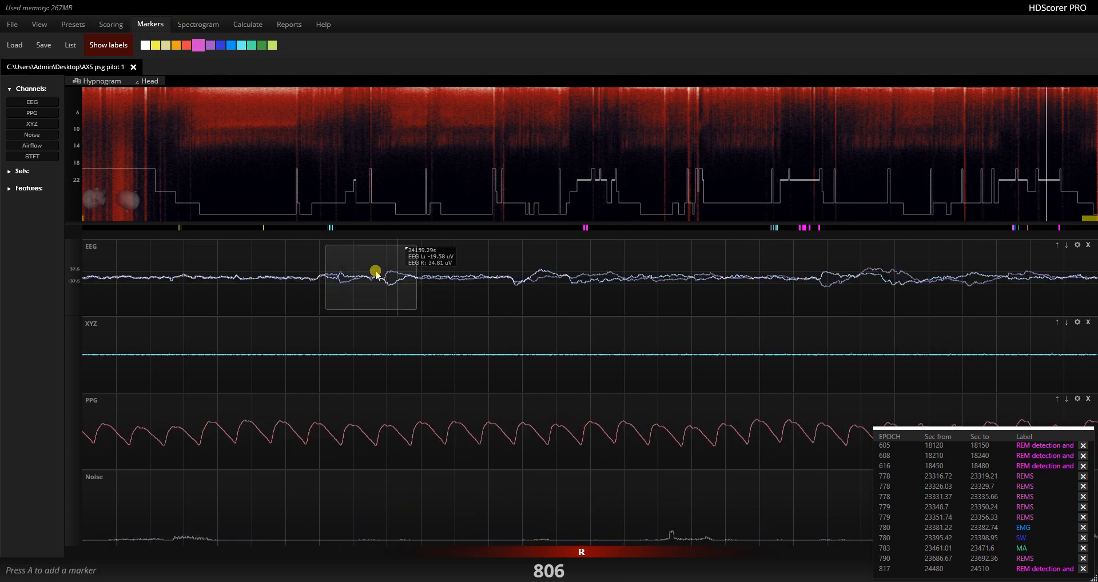
pyautogui.write('aREMS')
pyautogui.press('Return')
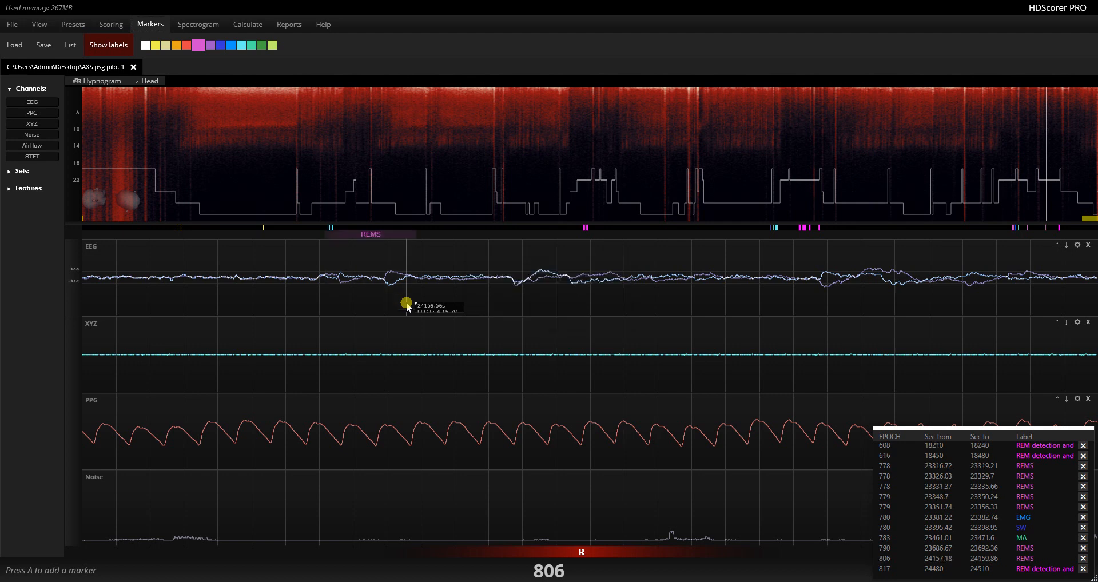
# Add REMS markers over the two remaining eye-movement groups in epoch 806, at about 24162.8–24167.3 s and 24171–24179.2 s
pyautogui.moveTo(518, 289); pyautogui.dragTo(668, 288)
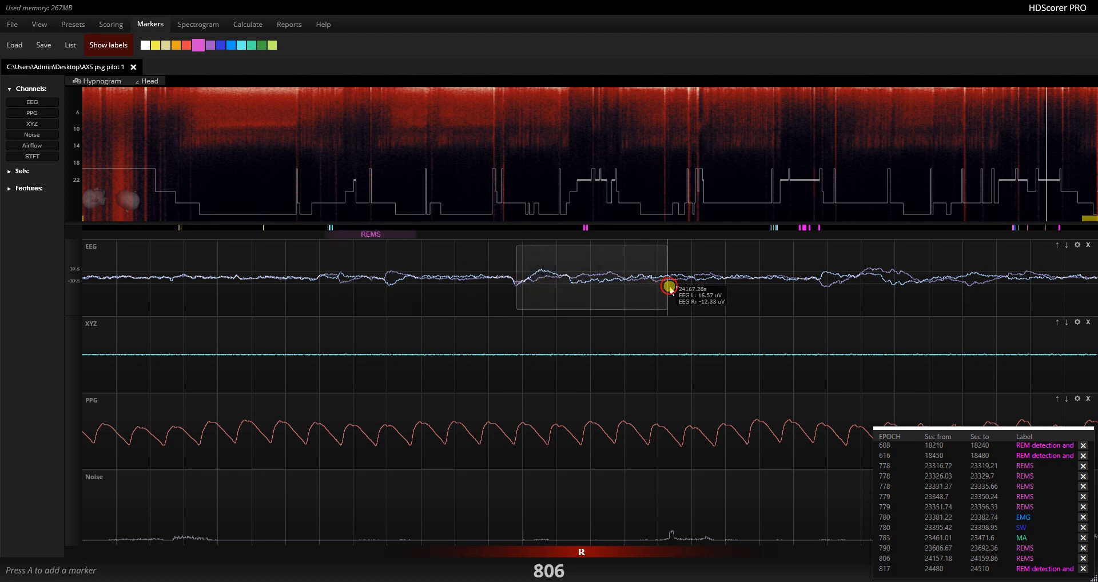
pyautogui.press('a')
pyautogui.press('Return')
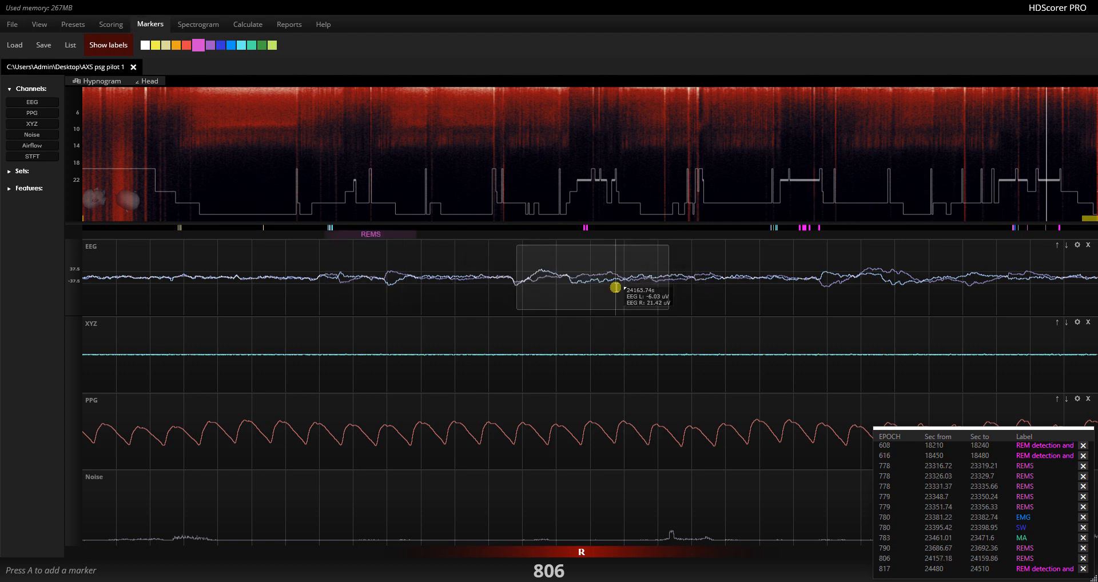
pyautogui.moveTo(793, 274); pyautogui.dragTo(1070, 296)
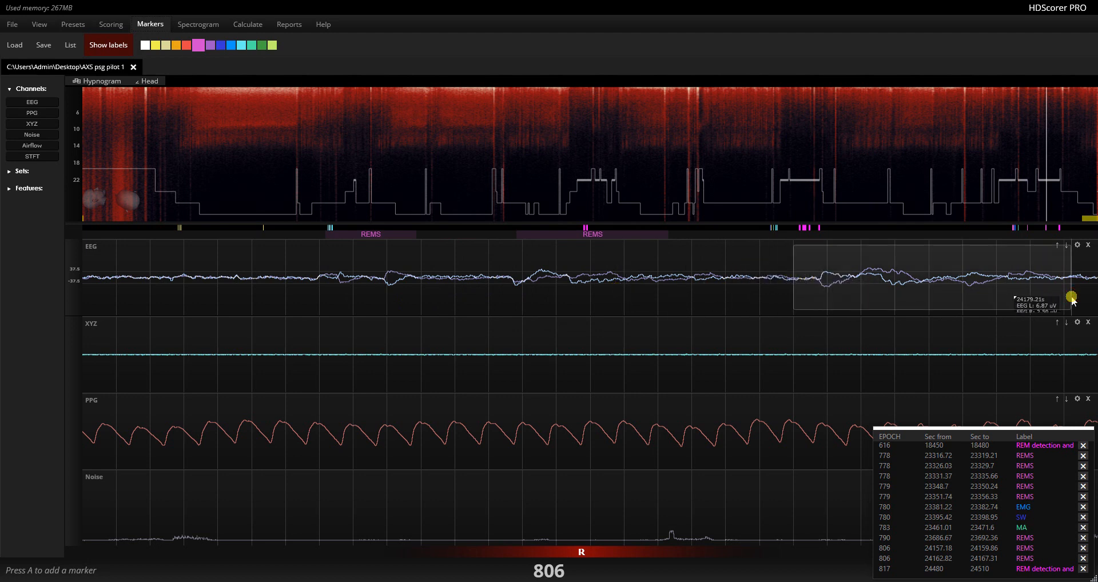
pyautogui.press('a')
pyautogui.press('Return')
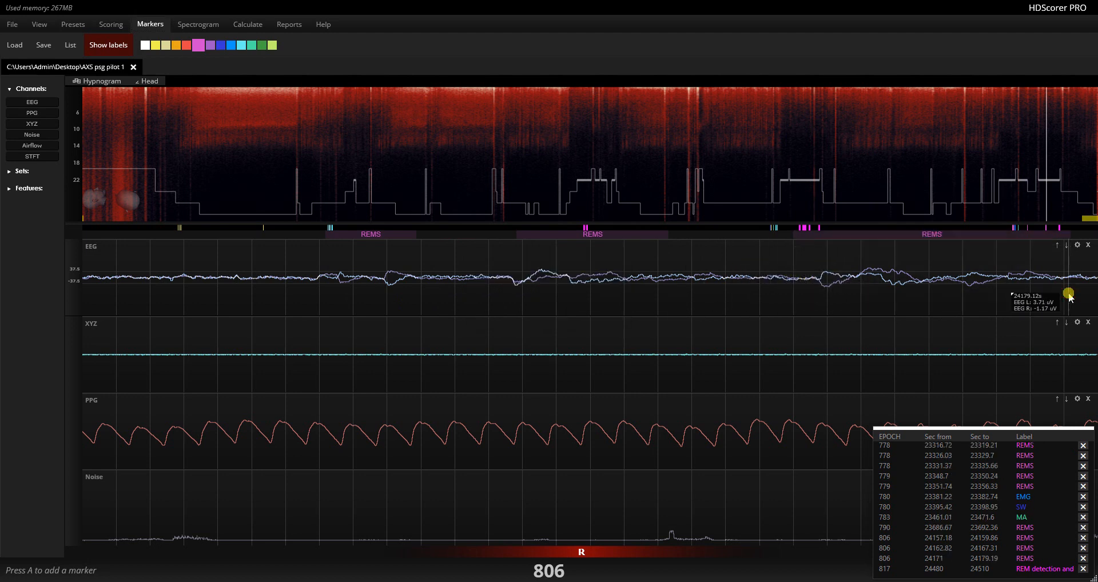
# Mark the movement event near the start of epoch 809, about 24242.4–24246.5 s, with a teal MA marker
pyautogui.press('Right')
pyautogui.press('Right')
pyautogui.press('Right')
pyautogui.press('Right')
pyautogui.press('Right')
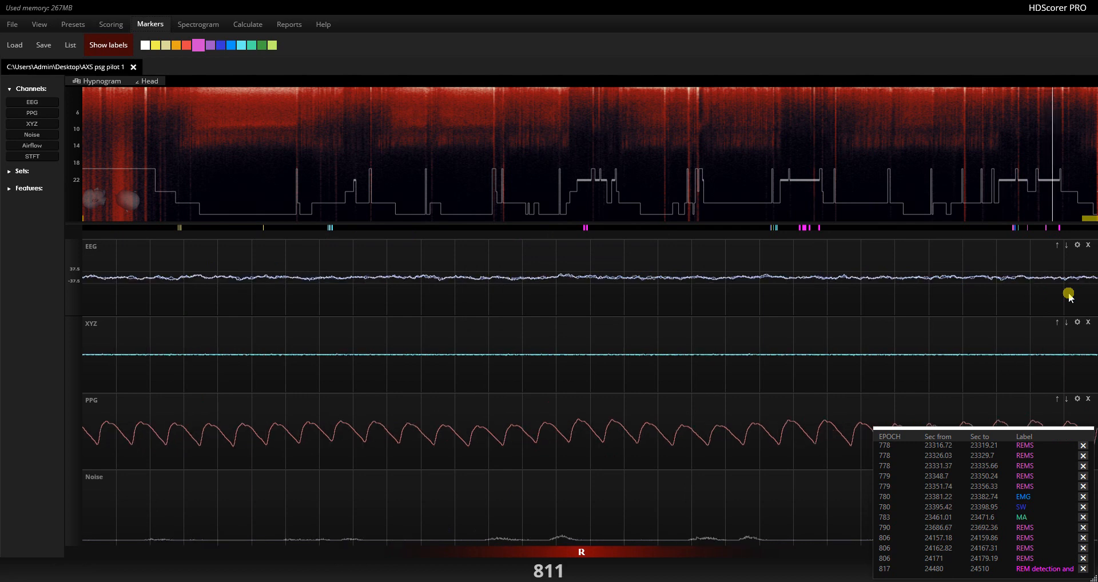
pyautogui.press('Left')
pyautogui.press('Left')
pyautogui.moveTo(164, 245)
pyautogui.mouseDown()
pyautogui.moveTo(171, 269)
pyautogui.moveTo(289, 286)
pyautogui.moveTo(302, 309)
pyautogui.mouseUp()
pyautogui.click(252, 46)
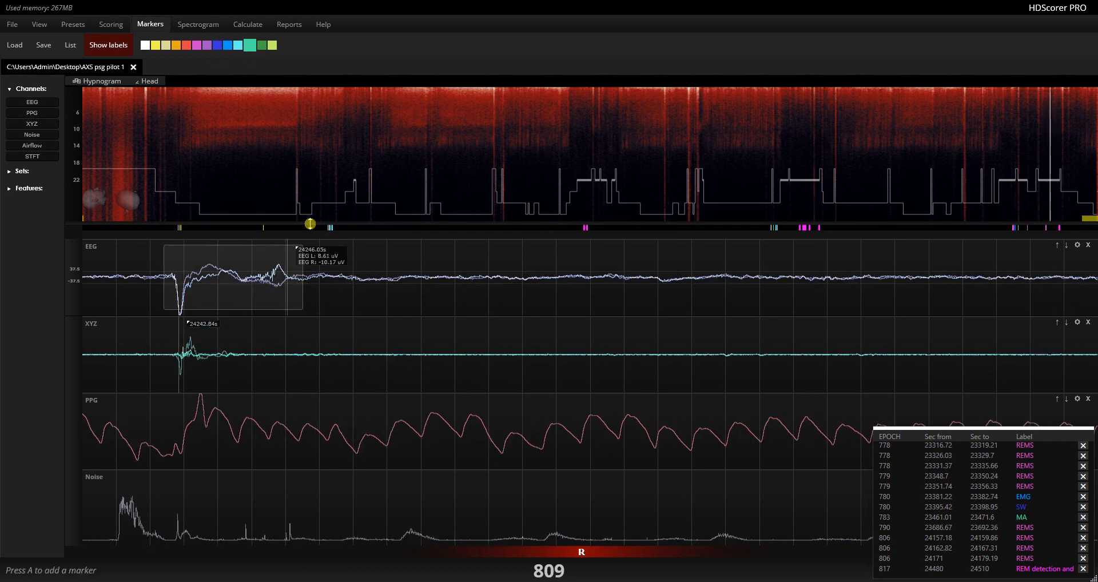
pyautogui.press('a')
pyautogui.press('Return')
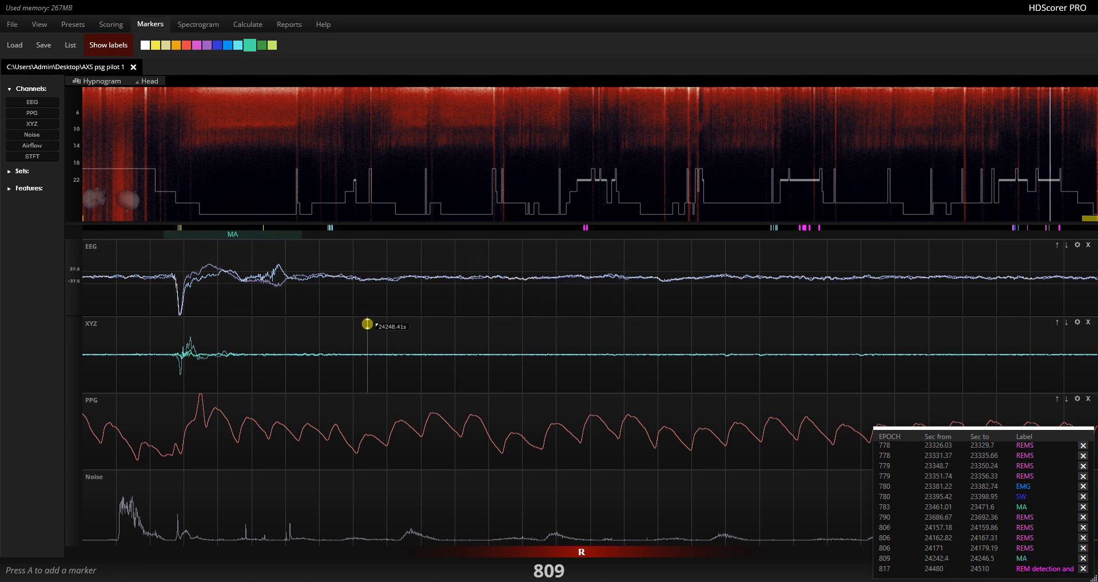
pyautogui.press('a')
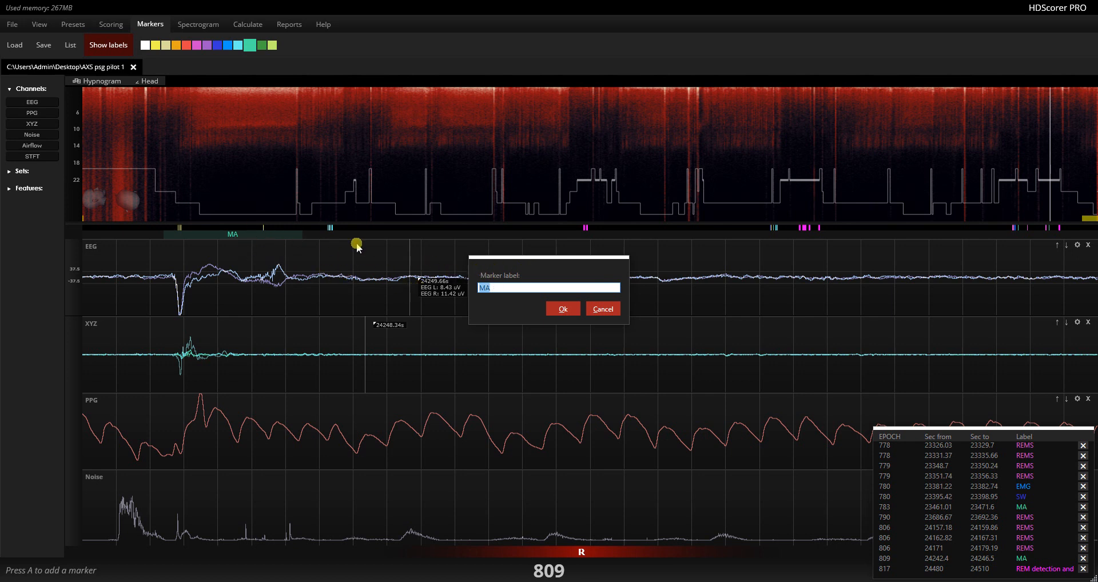
pyautogui.click(560, 308)
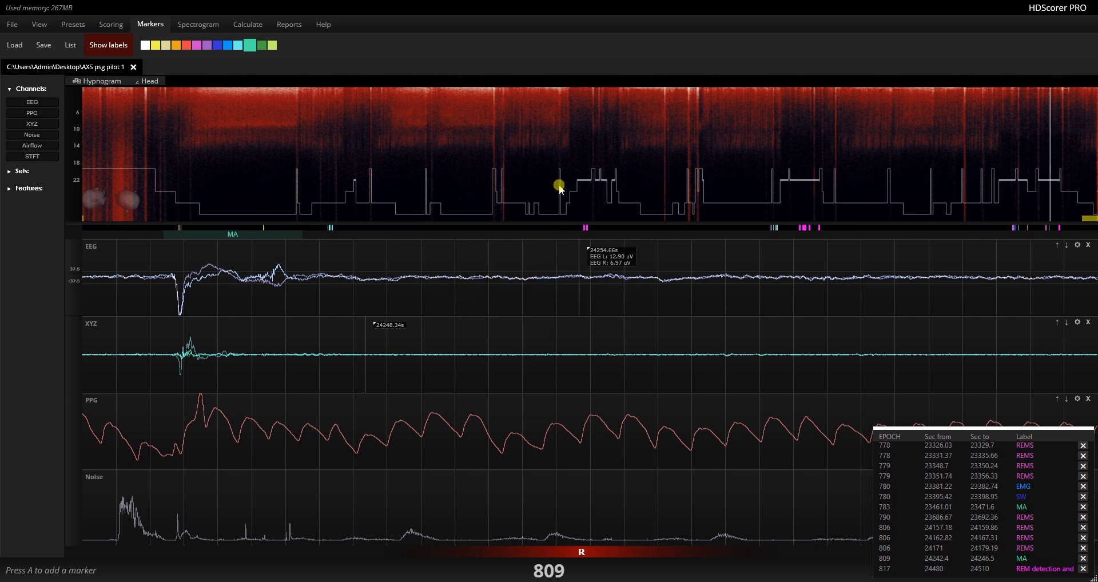
pyautogui.press('Right')
pyautogui.press('Right')
pyautogui.press('Right')
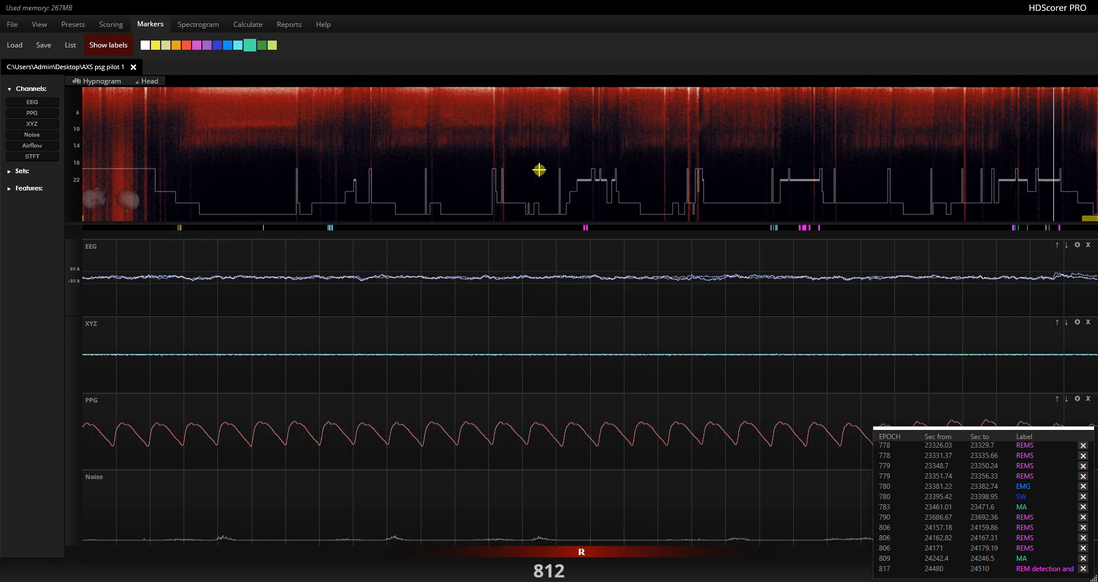
# In epoch 420, replace the REM detection and stimulation marker with a pink REMS marker over the eye movements at about 12583.8–12587.7 s
pyautogui.moveTo(540, 170); pyautogui.dragTo(585, 172)
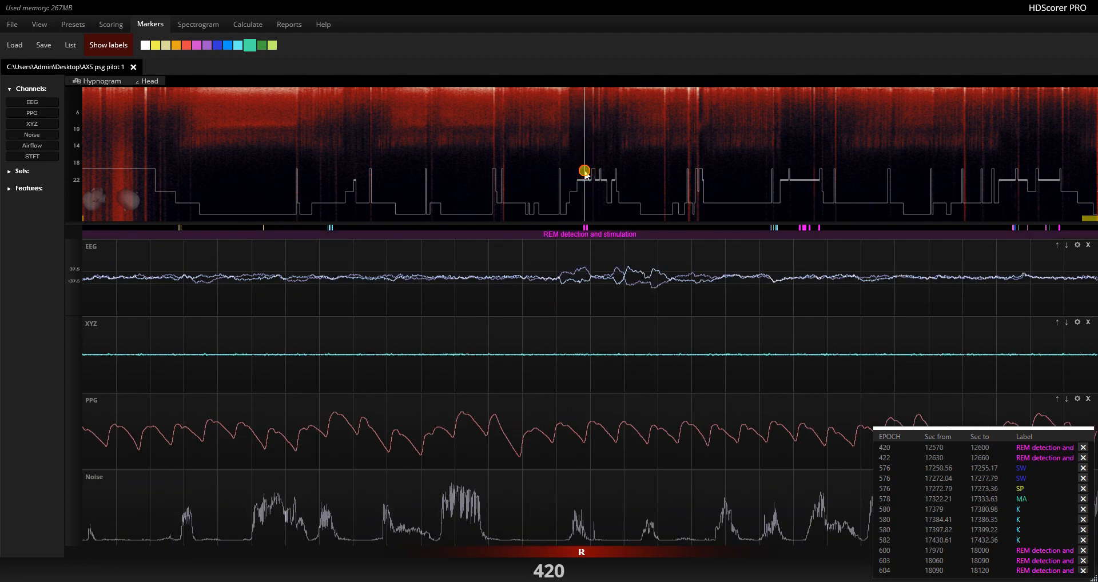
pyautogui.click(589, 237)
pyautogui.moveTo(550, 277); pyautogui.dragTo(681, 277)
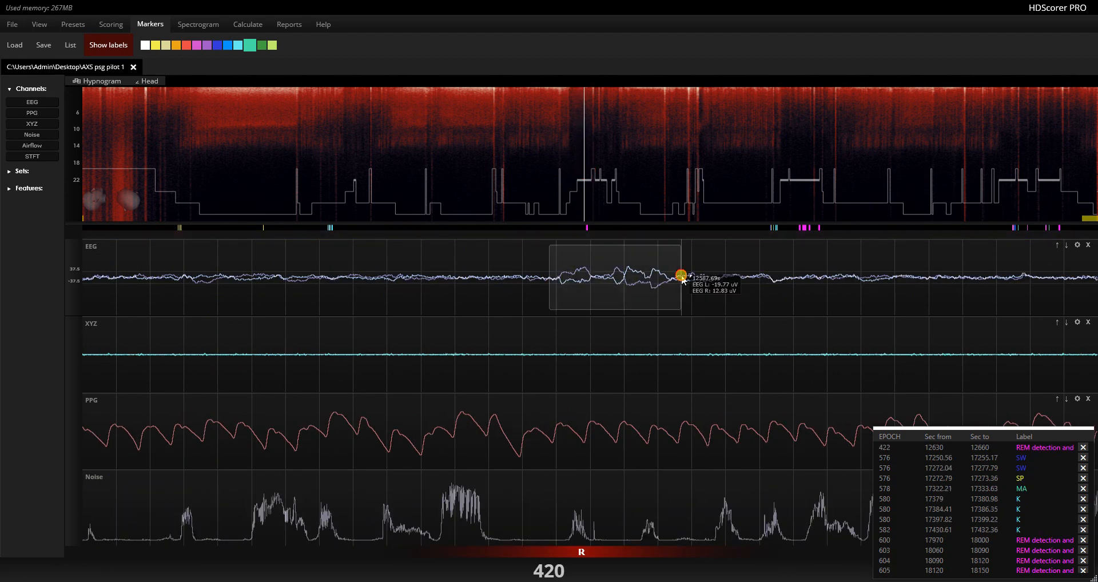
pyautogui.click(197, 44)
pyautogui.press('a')
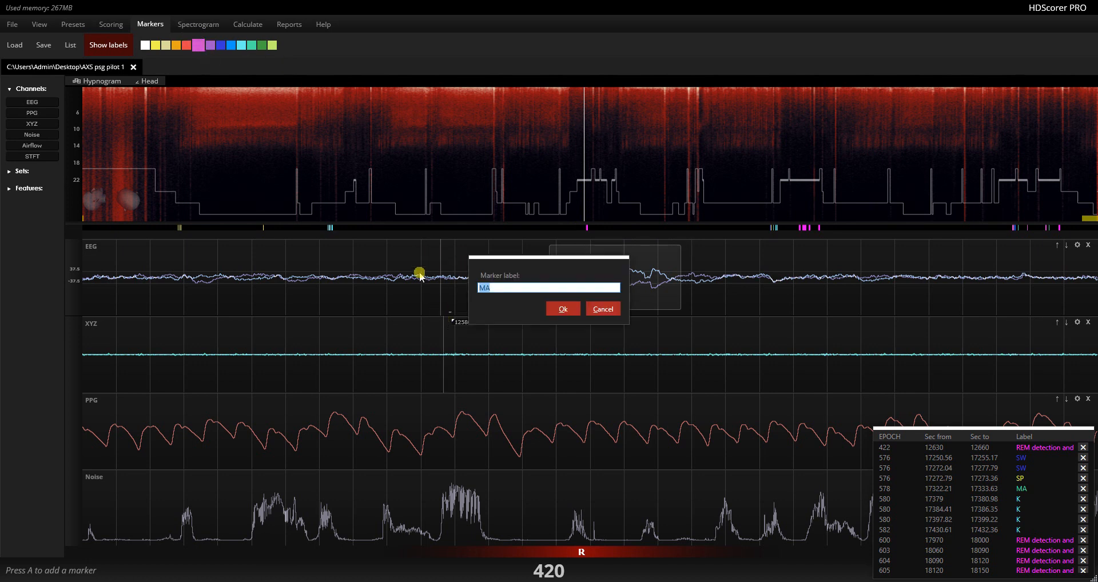
pyautogui.write('REMS')
pyautogui.press('Return')
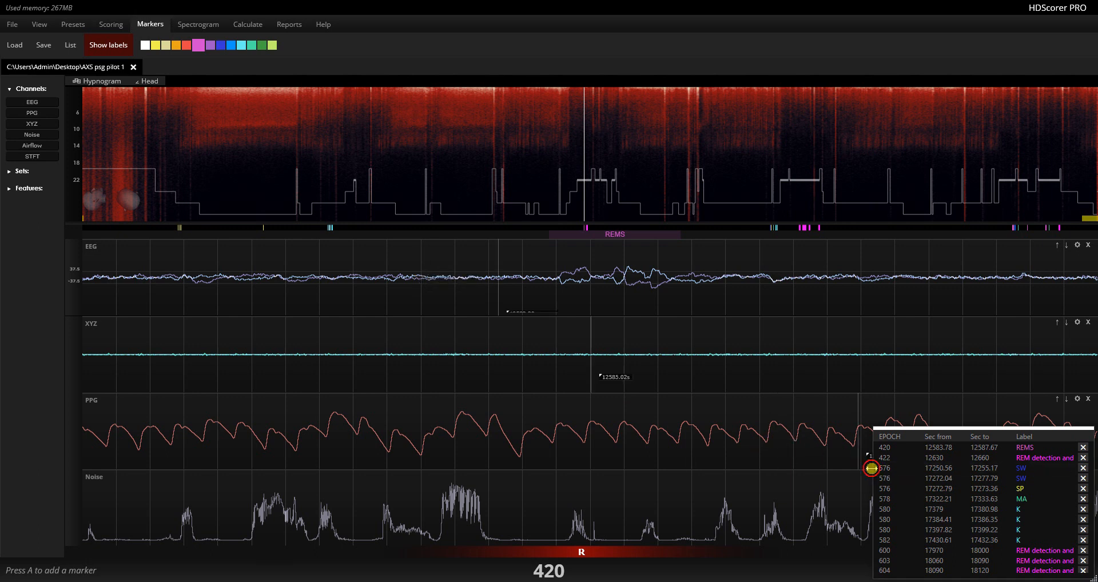
# Widen the marker list and mark the whole of epoch 509 with a white marker labelled "What epoch is this???"
pyautogui.moveTo(871, 467); pyautogui.dragTo(553, 467)
pyautogui.click(397, 185)
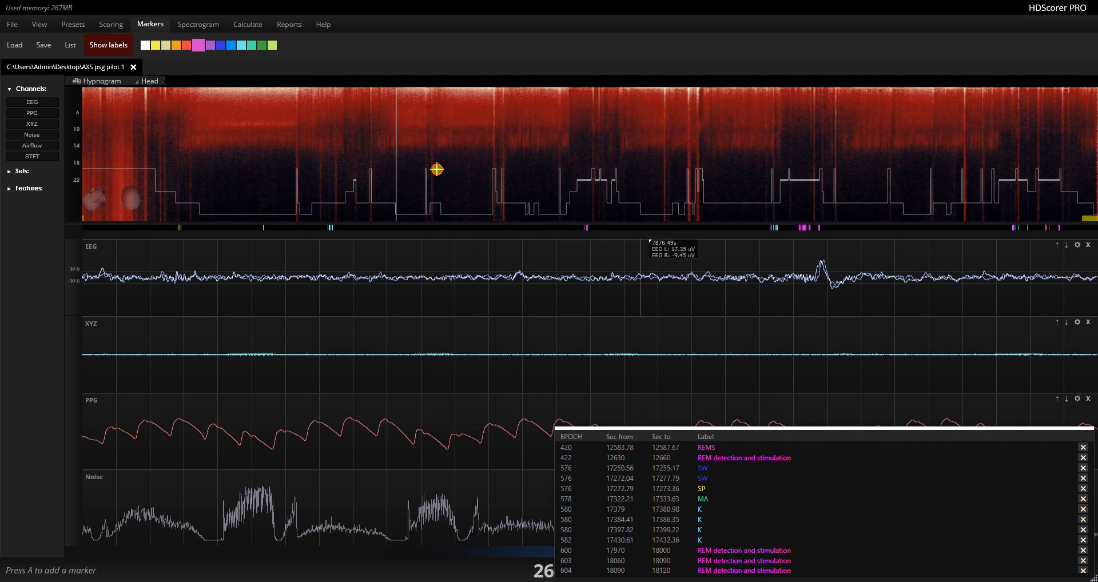
pyautogui.moveTo(437, 169)
pyautogui.mouseDown()
pyautogui.moveTo(654, 164)
pyautogui.moveTo(628, 159)
pyautogui.moveTo(864, 142)
pyautogui.moveTo(682, 138)
pyautogui.moveTo(690, 139)
pyautogui.mouseUp()
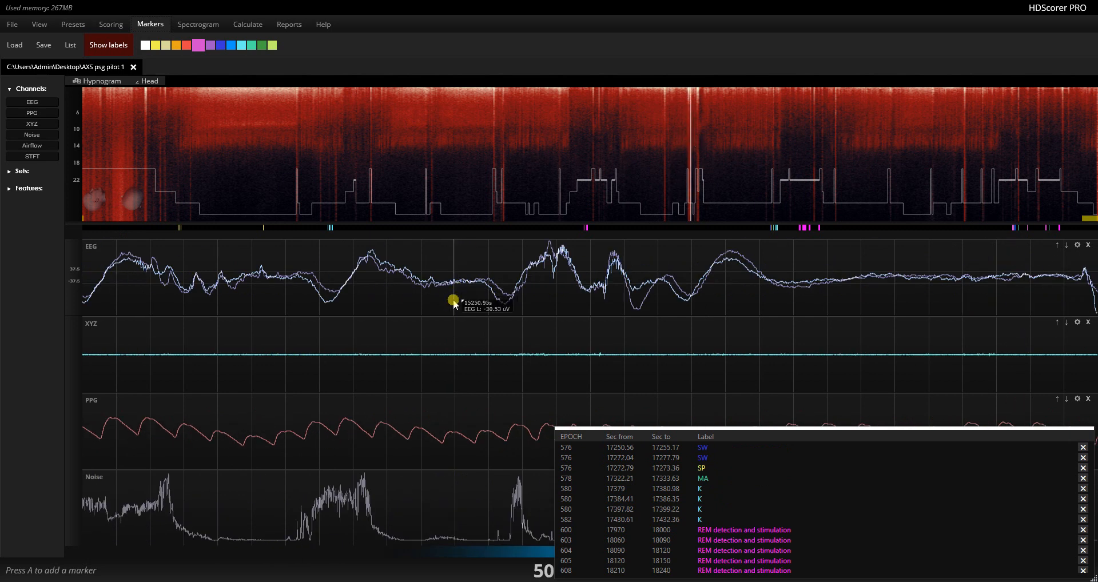
pyautogui.press('a')
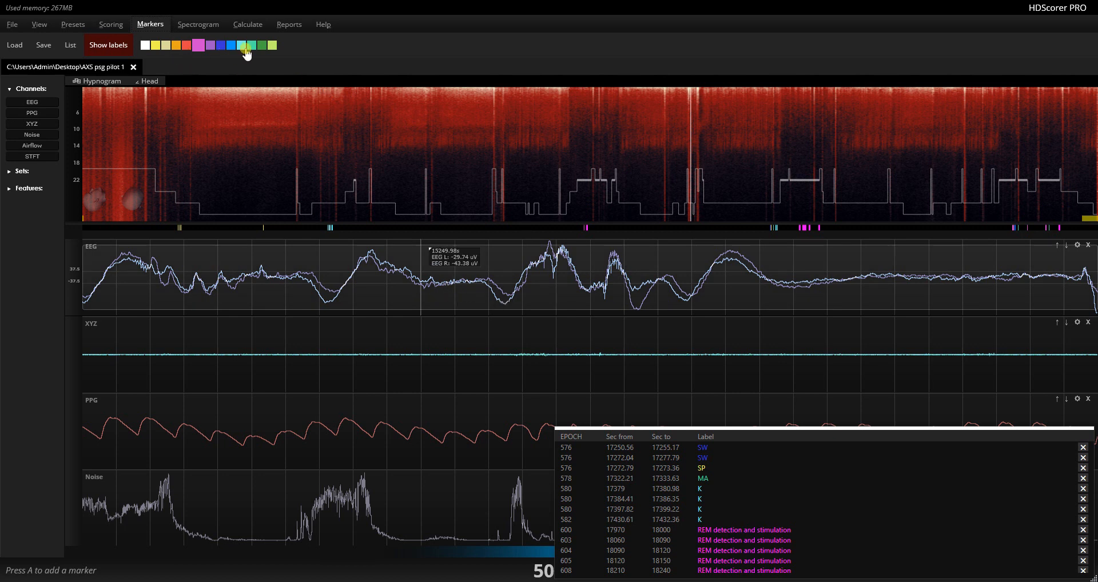
pyautogui.click(143, 46)
pyautogui.write('a')
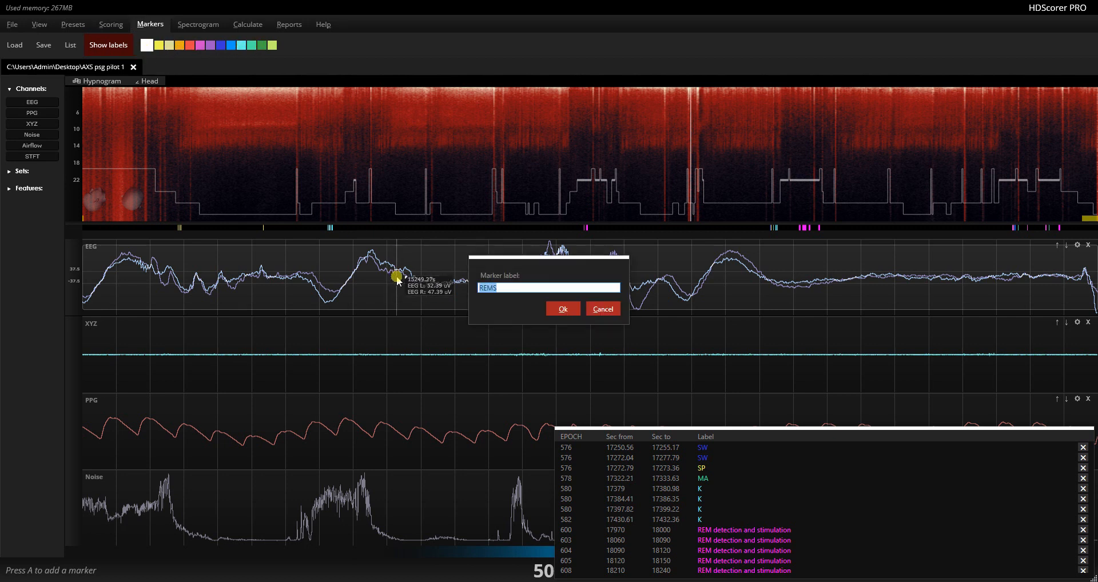
pyautogui.write('W')
pyautogui.press('Return')
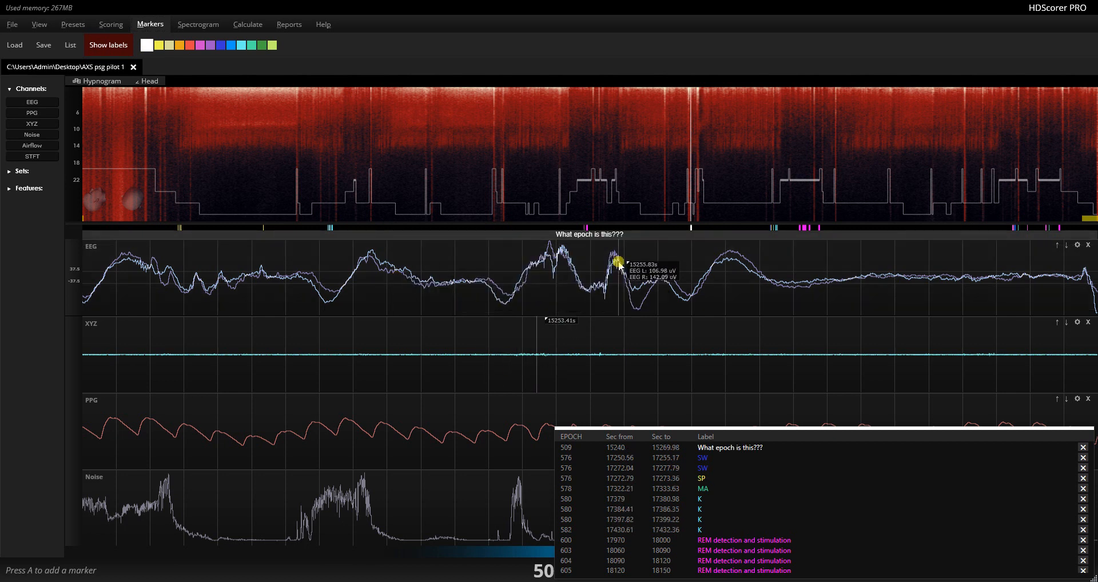
# Use the marker list to visit the first SW event in epoch 576, return to the "What epoch is this???" marker, and view the earliest entries
pyautogui.click(726, 457)
pyautogui.scroll(2, 732, 461)
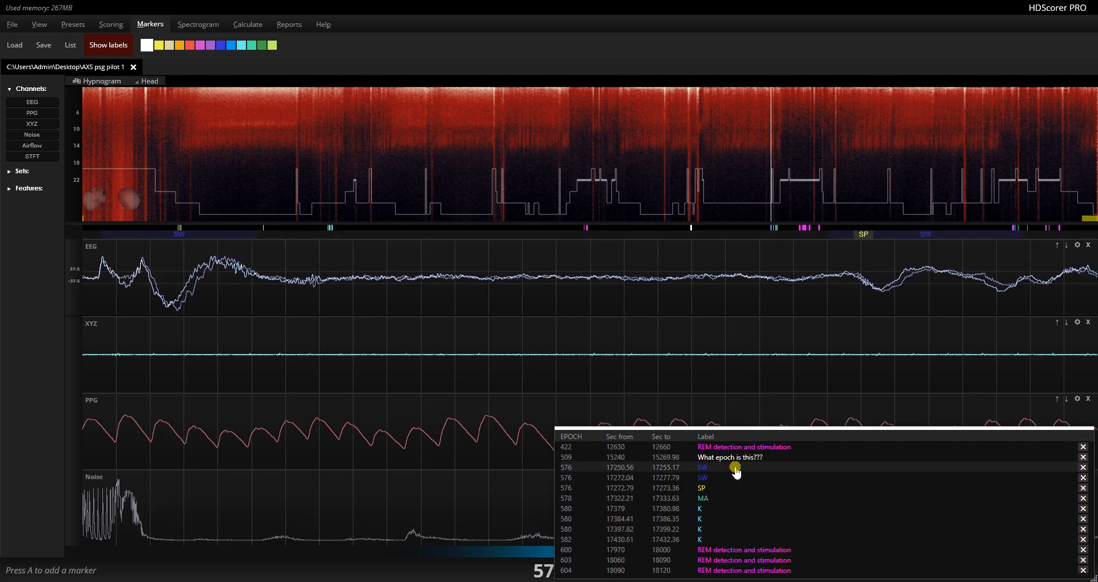
pyautogui.click(735, 458)
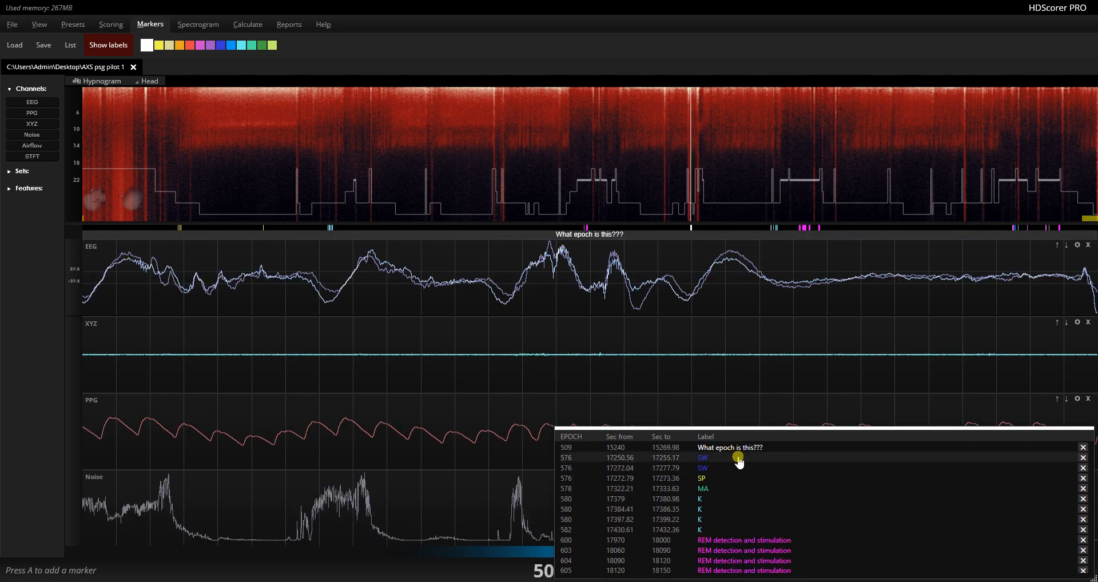
pyautogui.scroll(10, 738, 461)
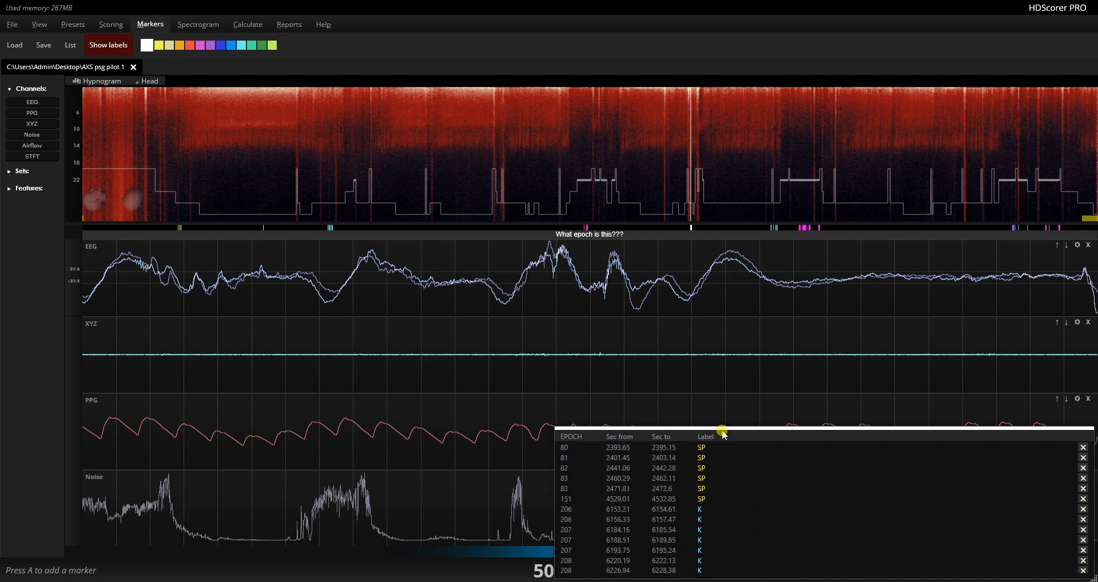